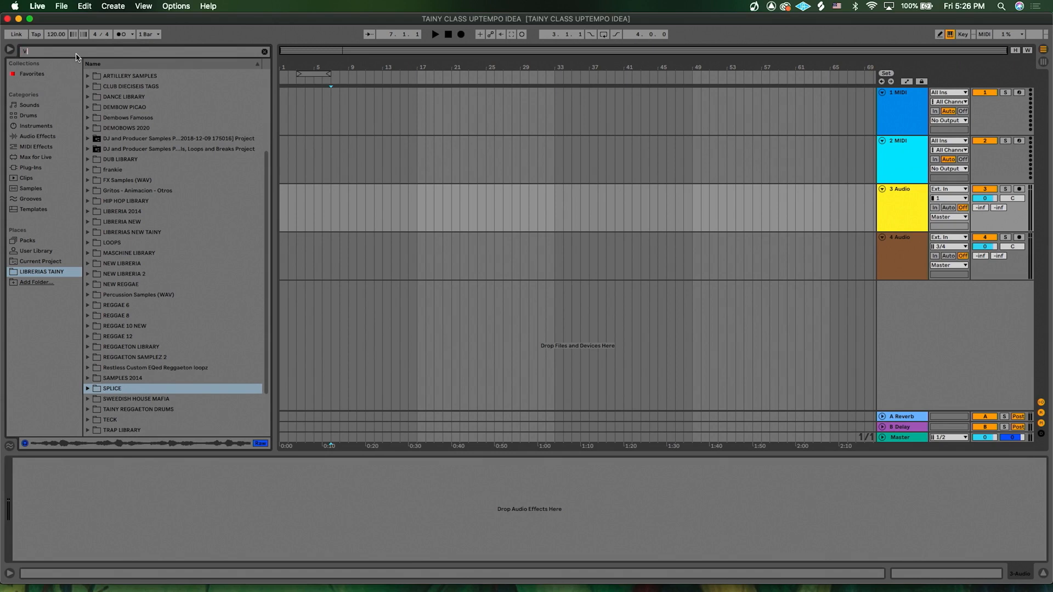
- Search the browser for "VOC" and open the SPLICE folder in the results
type("oc")
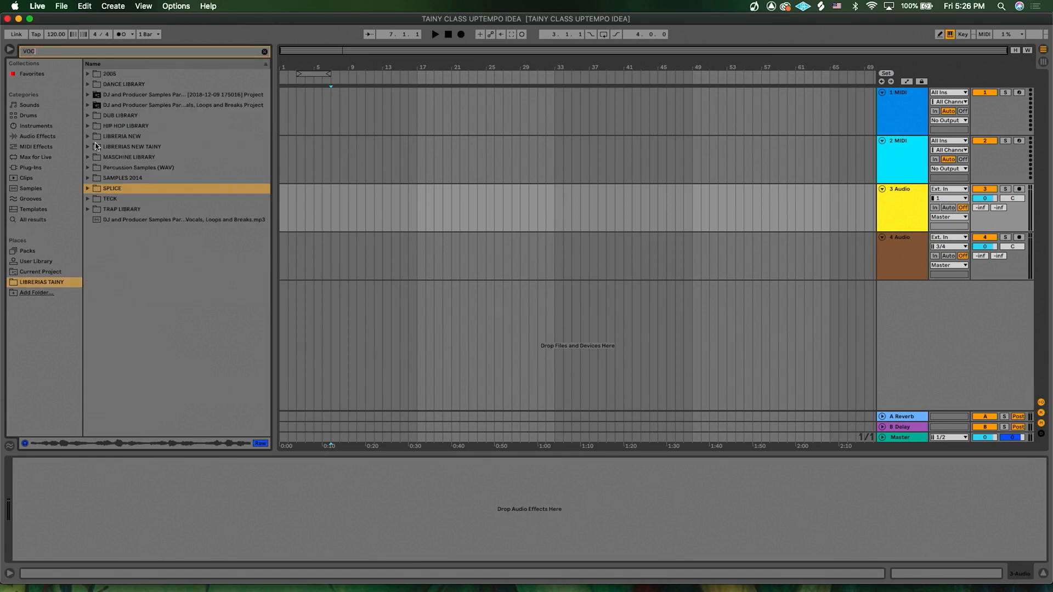
left_click(88, 189)
scroll(159, 290, "down", 3)
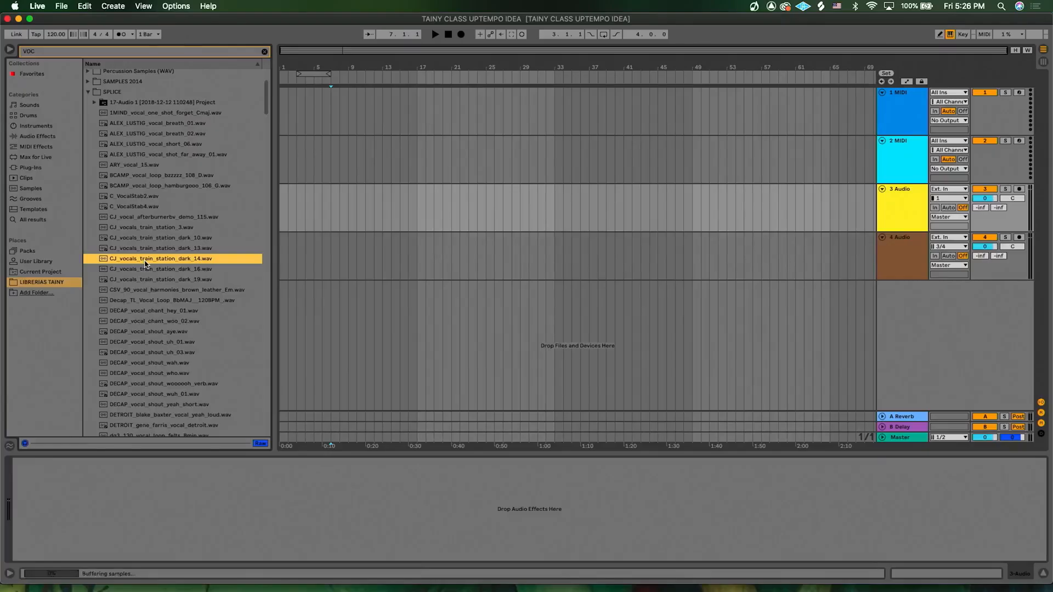
- Audition the vocal samples in the SPLICE folder, from the CJ and DECAP shouts down to the dg3_130 vocal loops
left_click(141, 321)
left_click(391, 256)
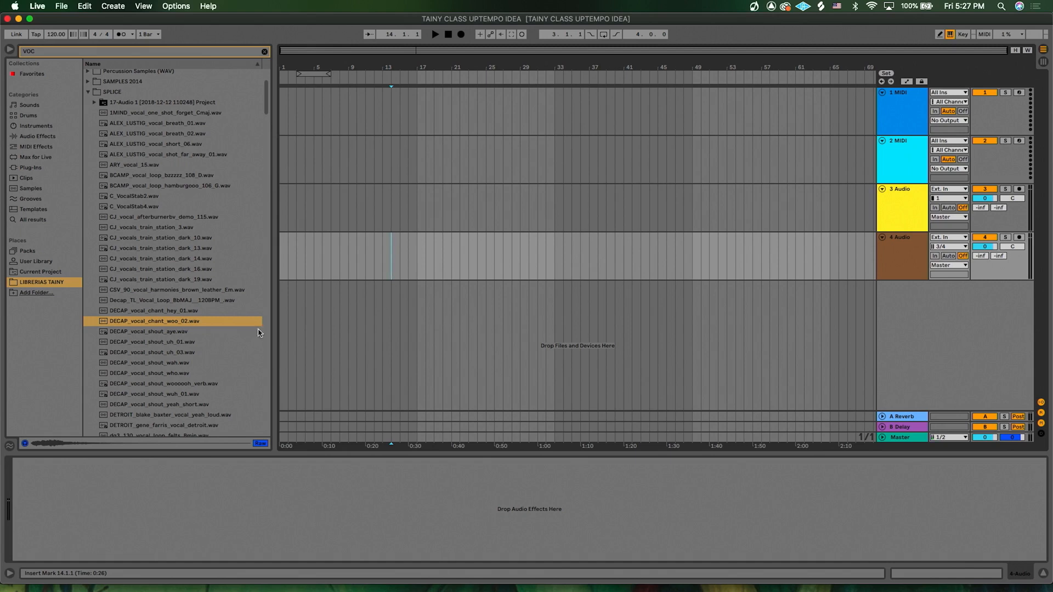
left_click(178, 352)
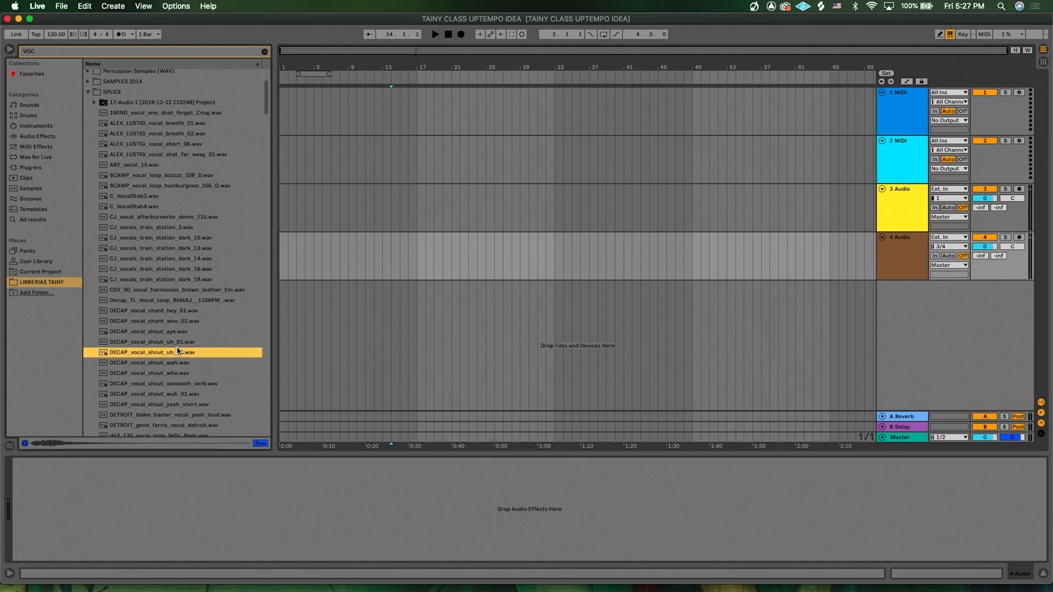
left_click(175, 373)
scroll(175, 374, "down", 4)
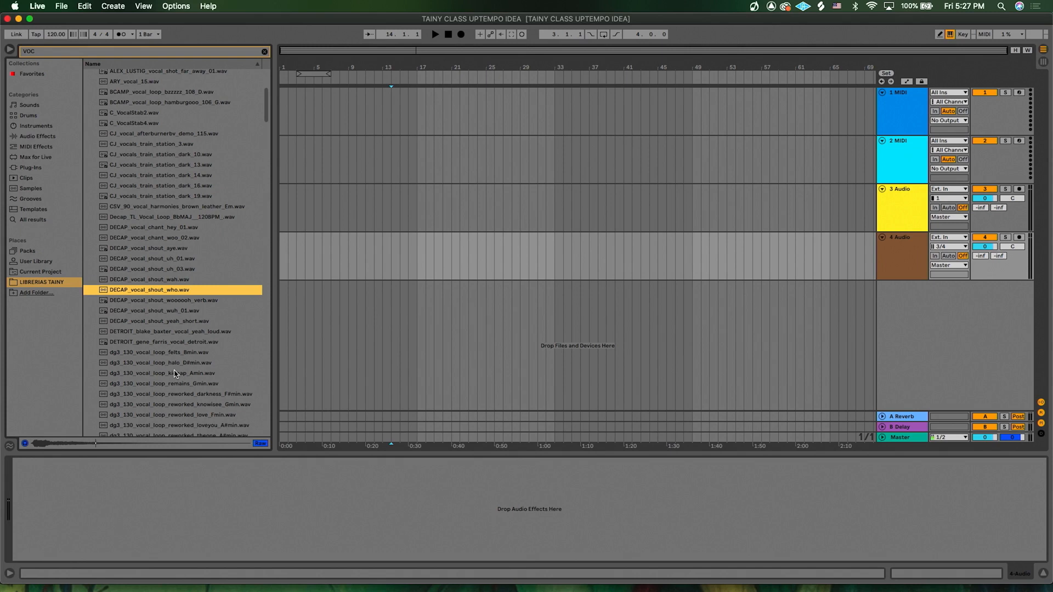
left_click(160, 310)
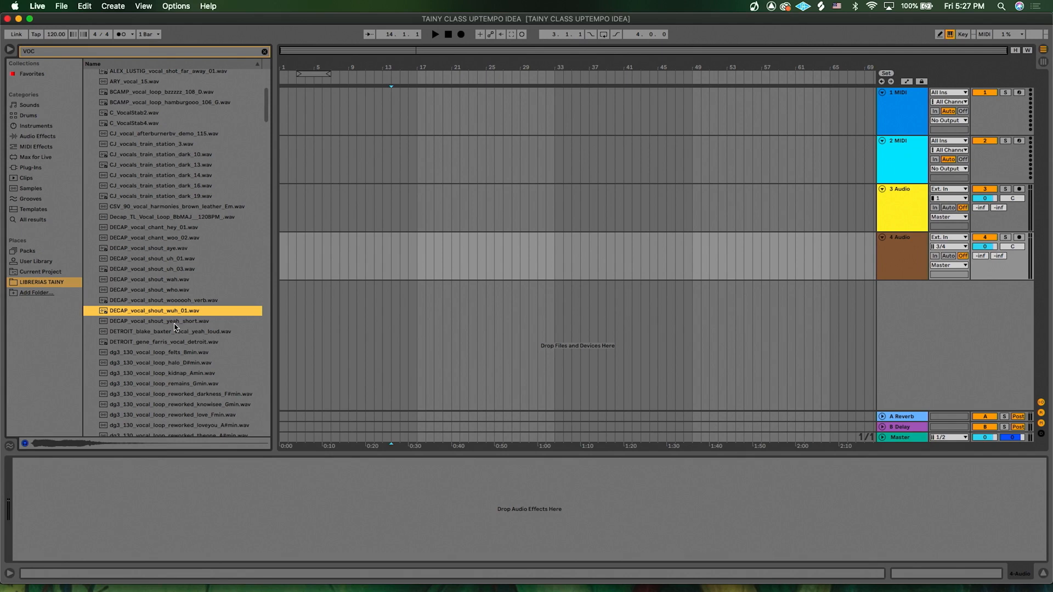
scroll(174, 327, "down", 3)
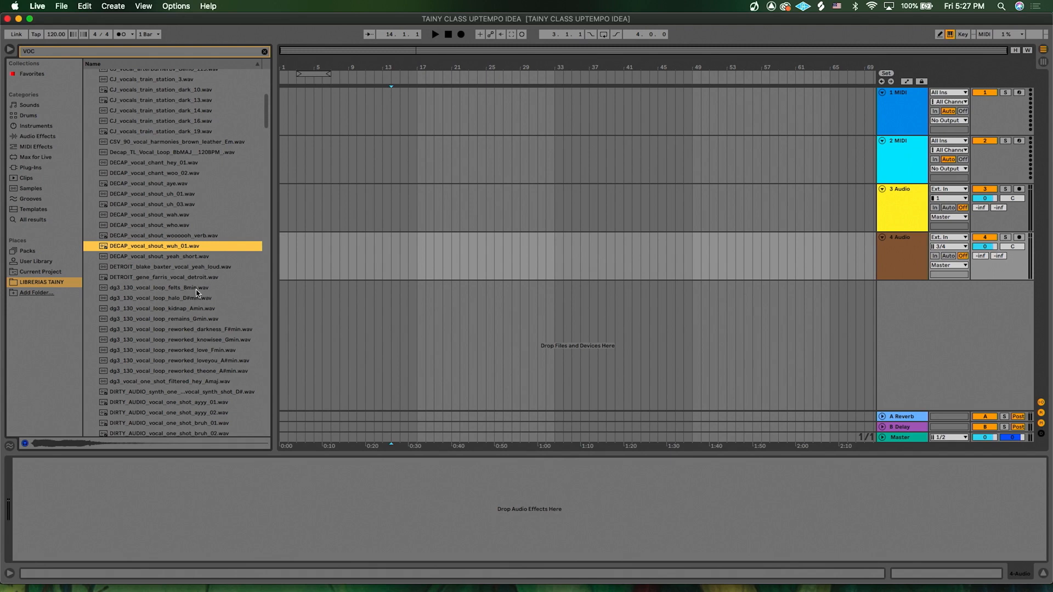
left_click(184, 289)
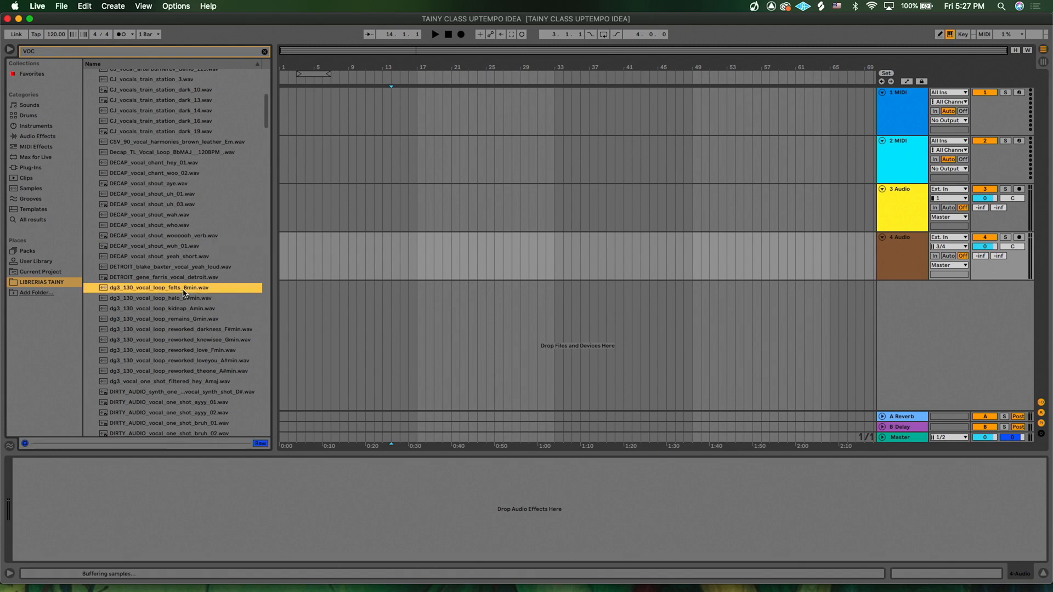
left_click(170, 300)
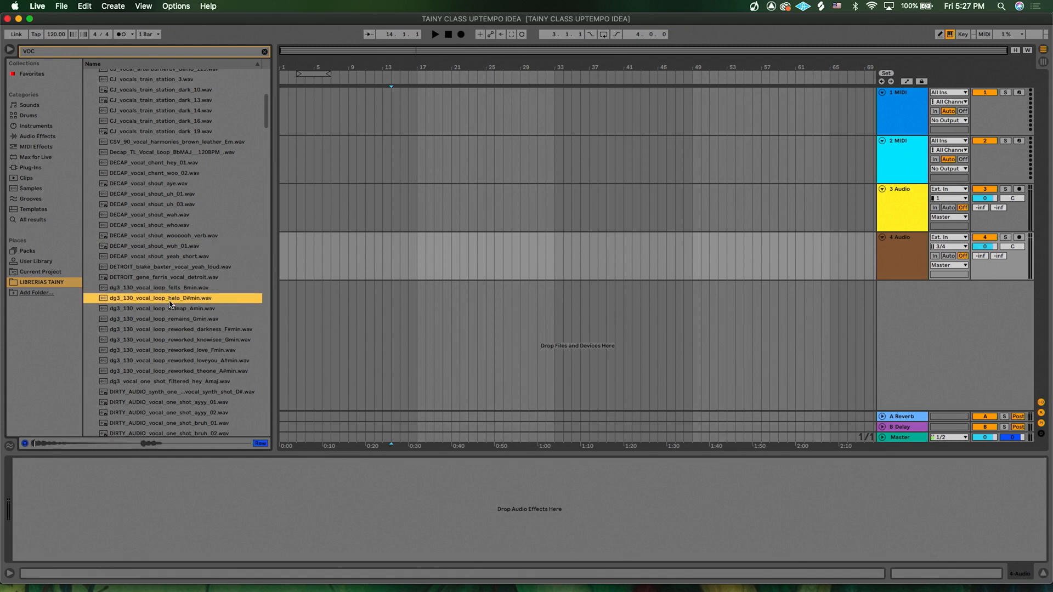
left_click(187, 310)
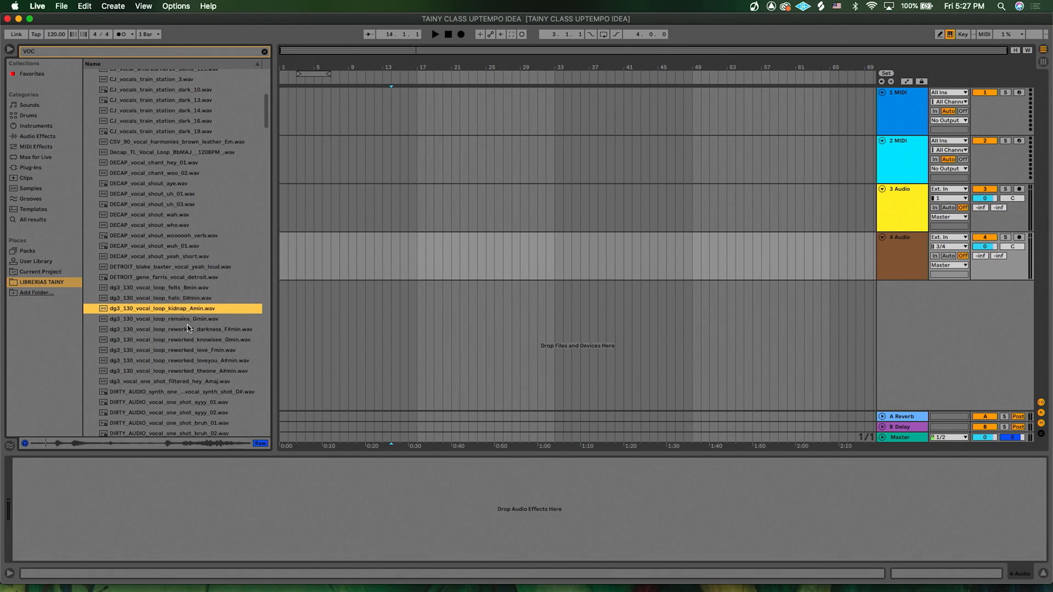
left_click(187, 320)
left_click(179, 330)
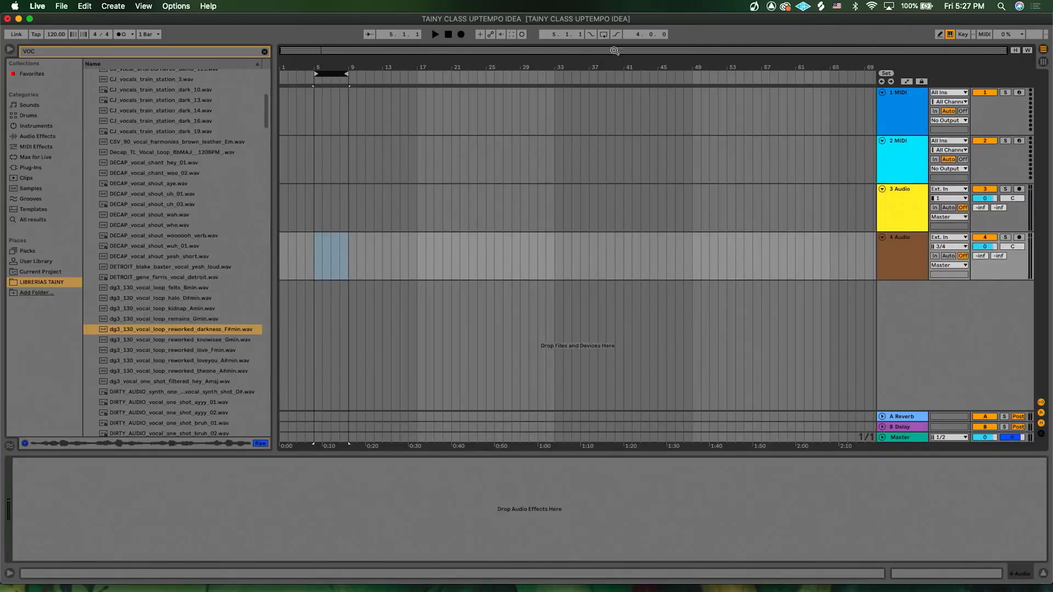
- Place dg3_130_vocal_loop_reworked_darkness_F#min.wav on audio track 4 starting at bar 5
left_click(603, 35)
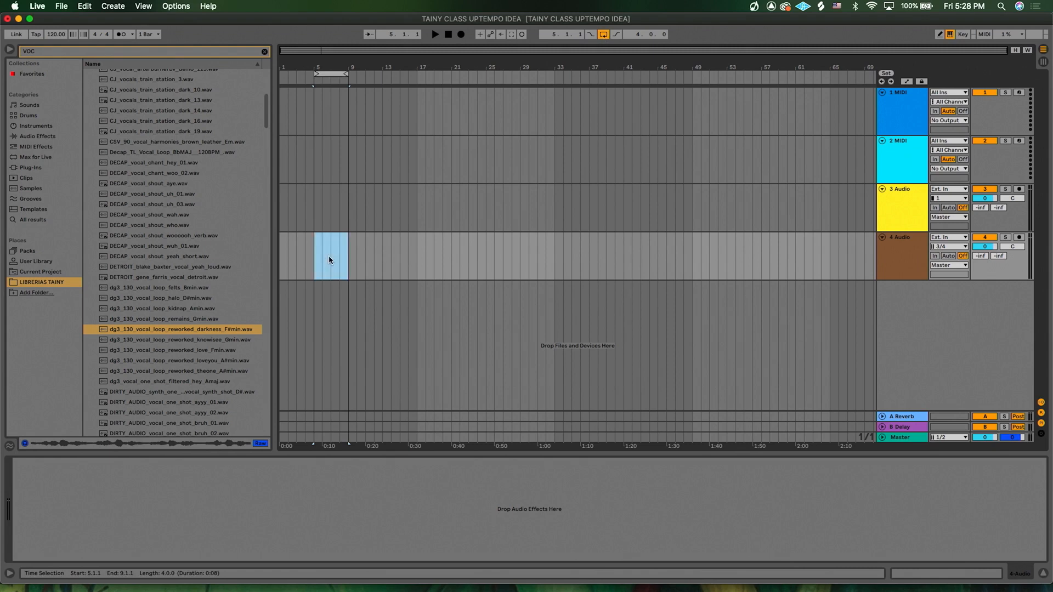
key("z")
scroll(329, 260, "left", 3)
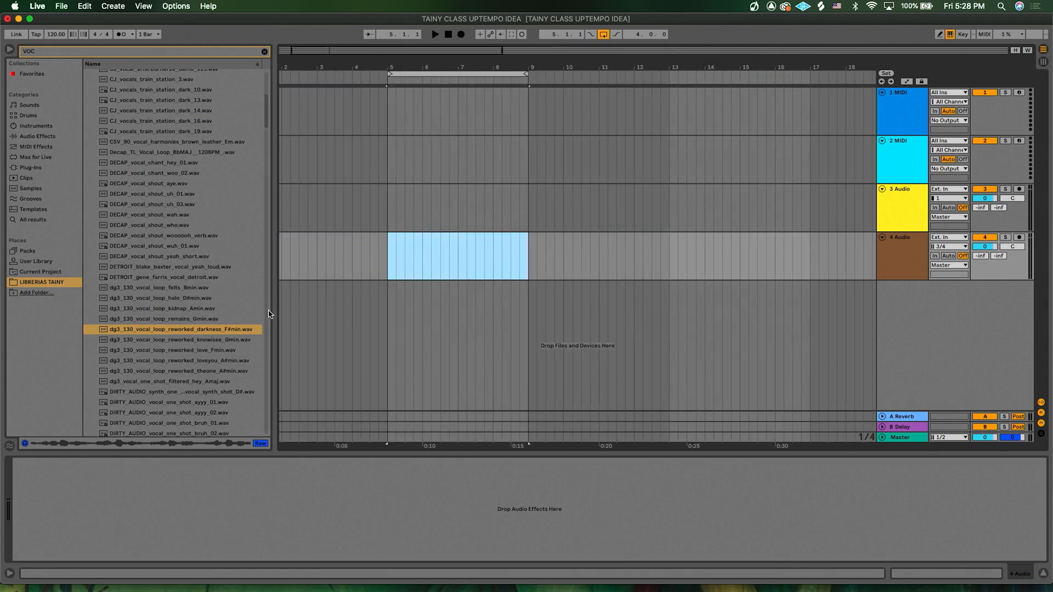
left_click_drag(128, 331, 394, 262)
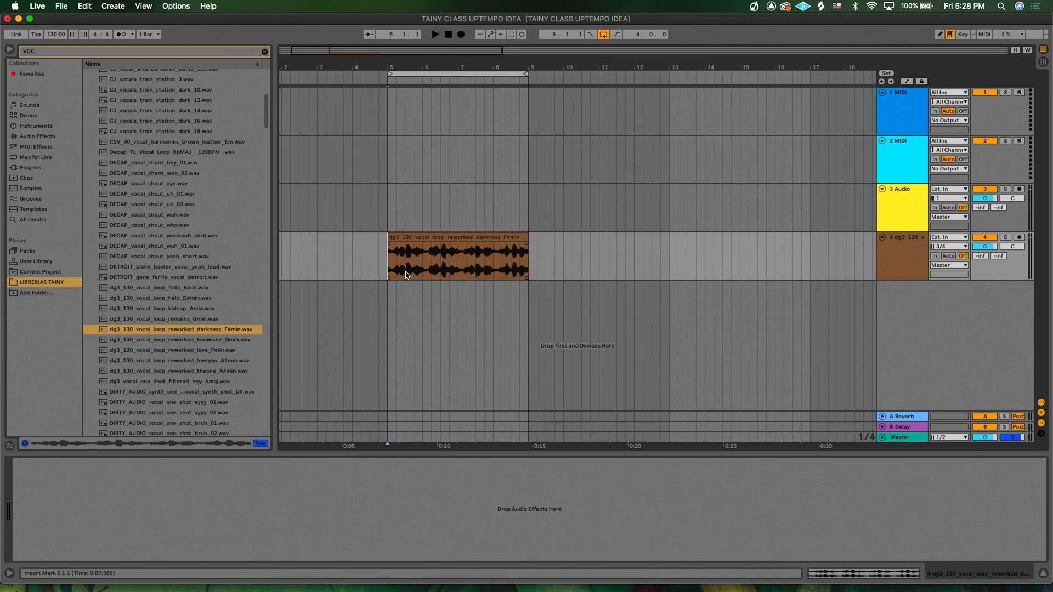
- Play back the vocal clip and split it near its end at bar 8.4.1
scroll(405, 276, "up", 3)
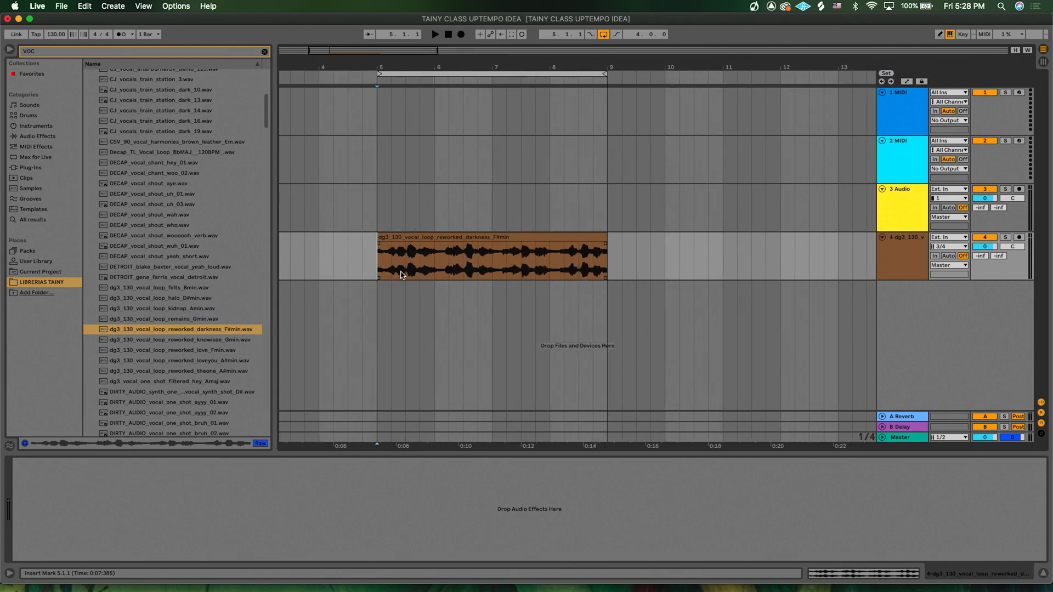
key("space")
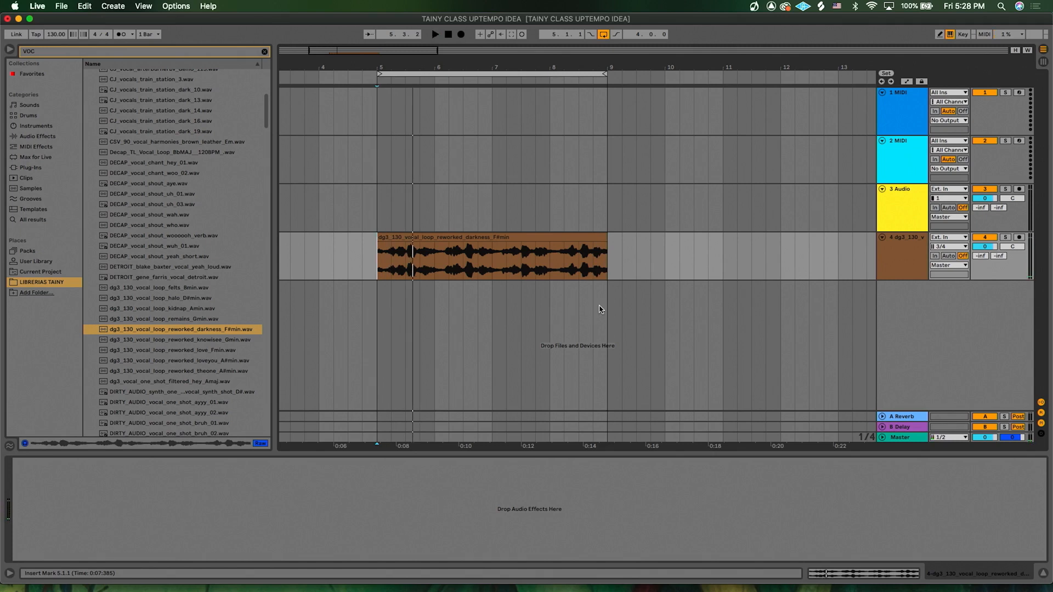
left_click(592, 267)
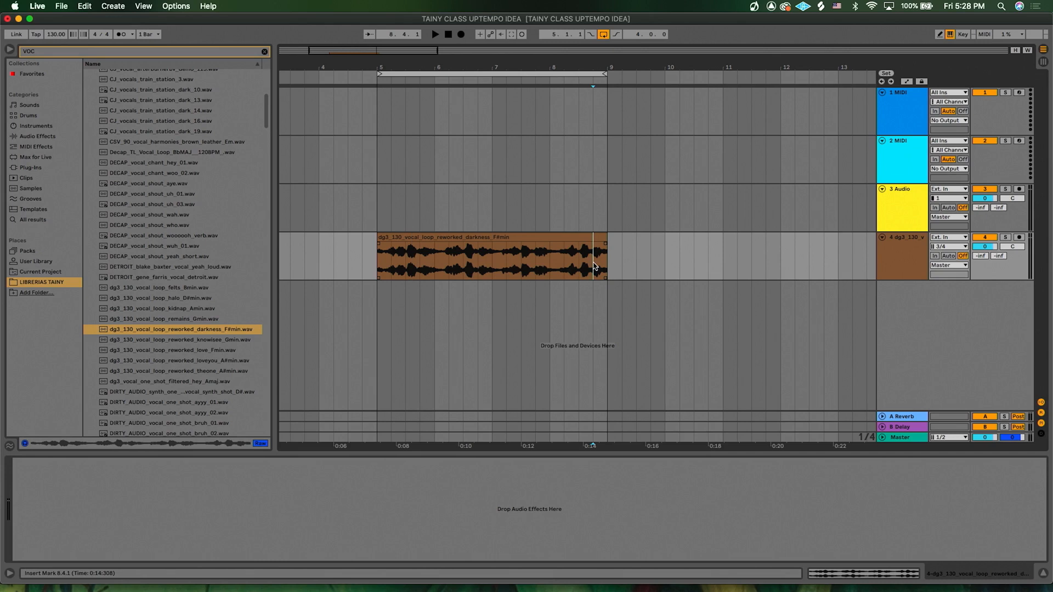
scroll(593, 271, "up", 5)
scroll(592, 272, "left", 3)
scroll(593, 272, "down", 1)
key("super+e")
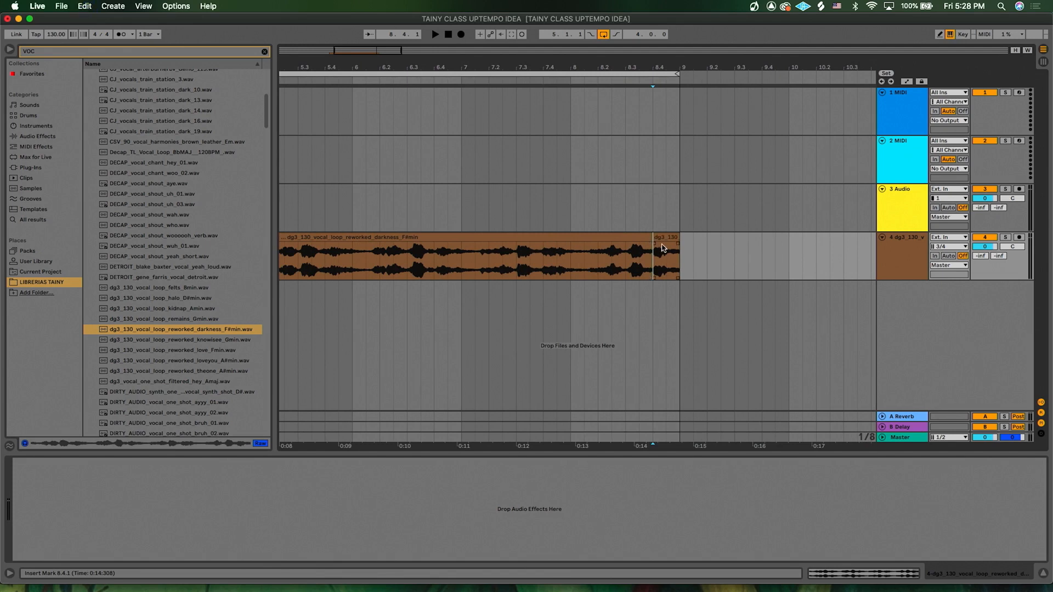
- Shift the main vocal clip slightly later and move the split-off tail slice to the clip's start at bar 5
left_click_drag(655, 236, 737, 235)
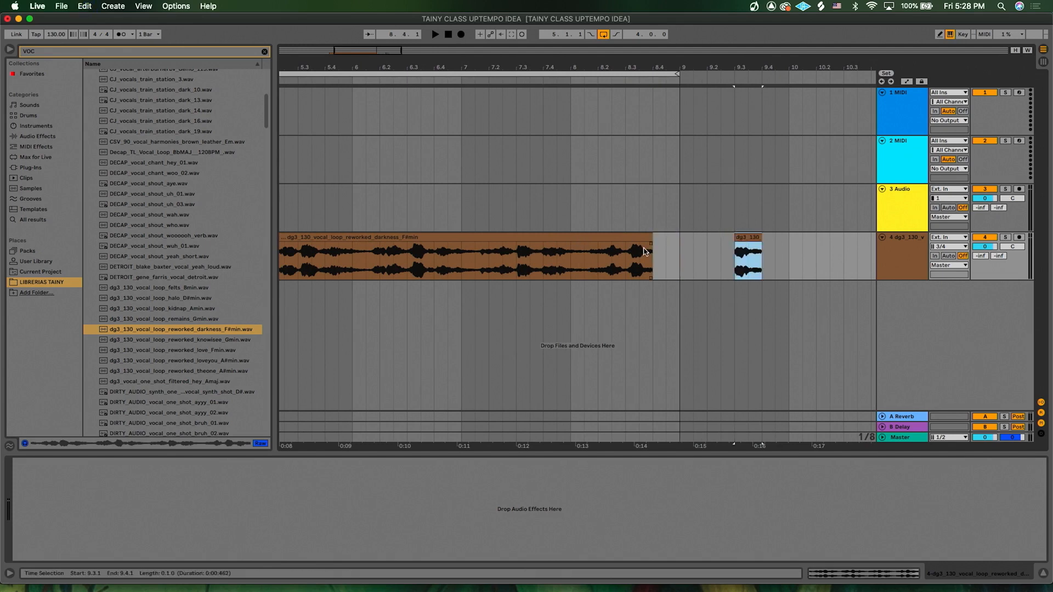
scroll(644, 252, "down", 3)
left_click_drag(463, 237, 481, 241)
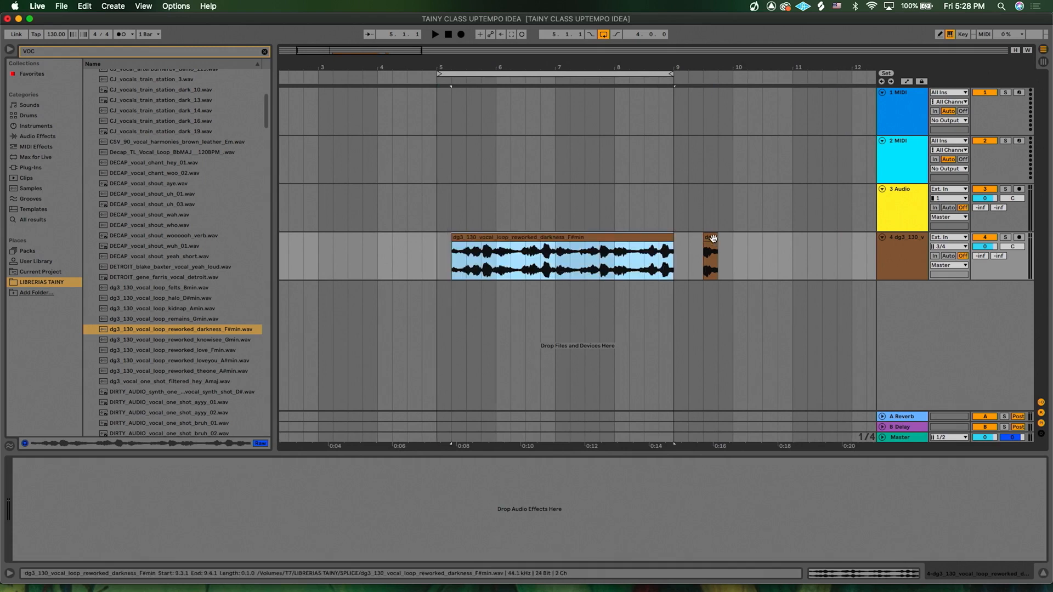
left_click_drag(712, 238, 444, 253)
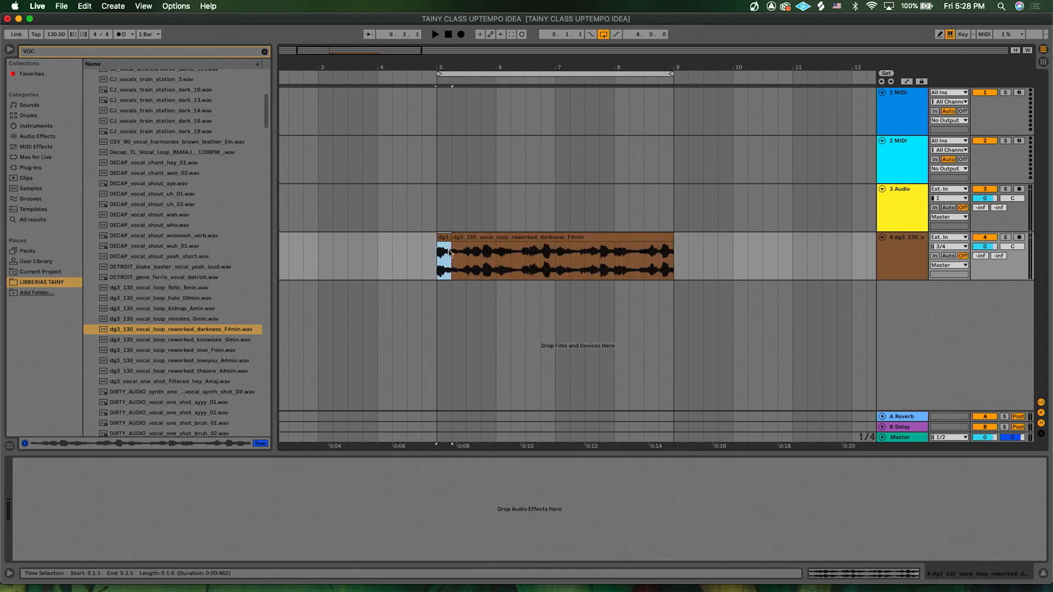
- Turn on the metronome and play the rearranged vocal from bar 5
scroll(468, 259, "up", 8)
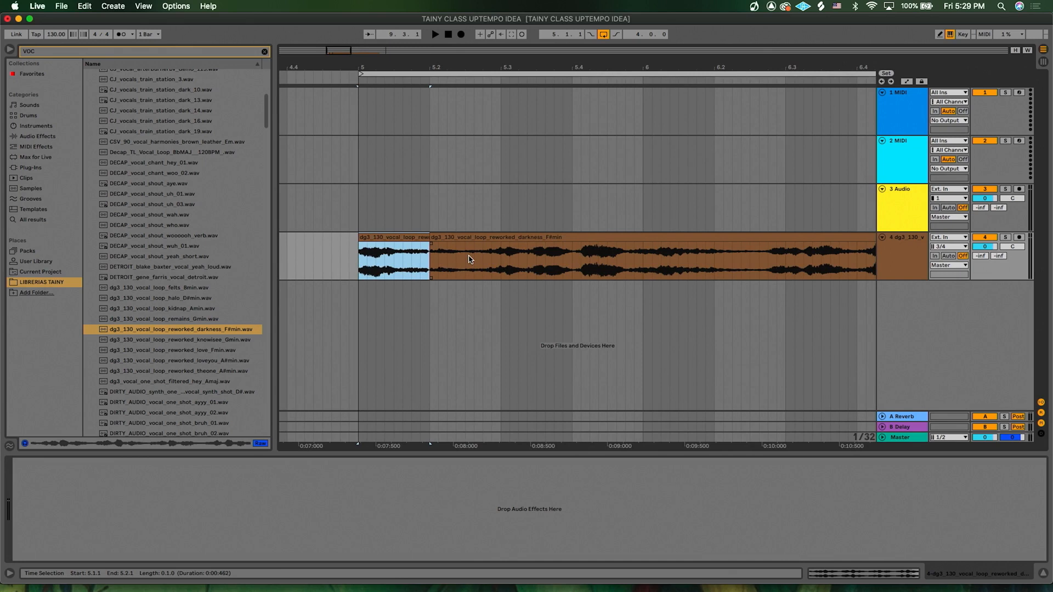
left_click(124, 35)
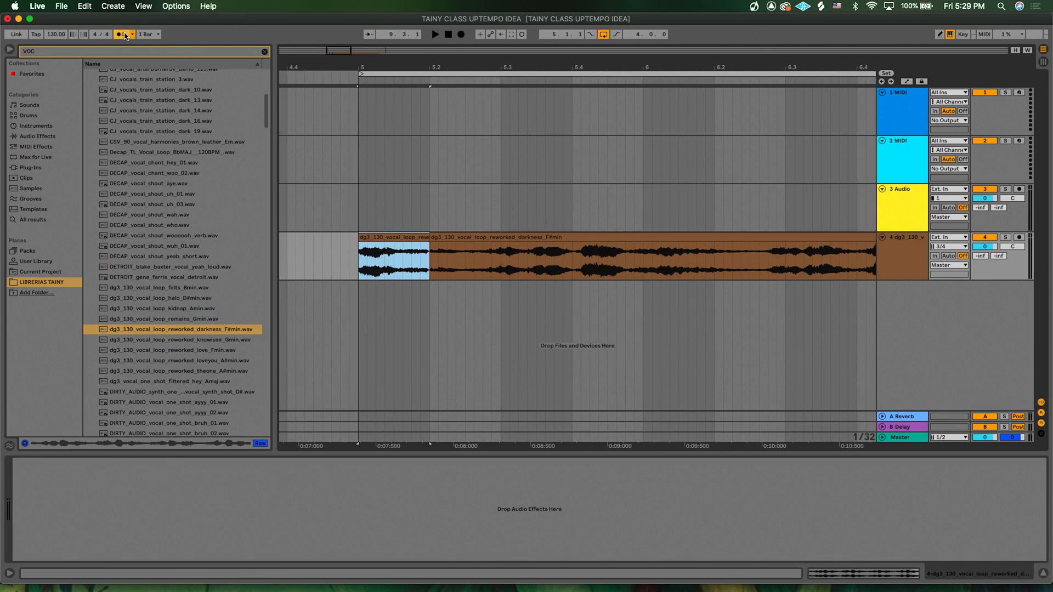
left_click(355, 262)
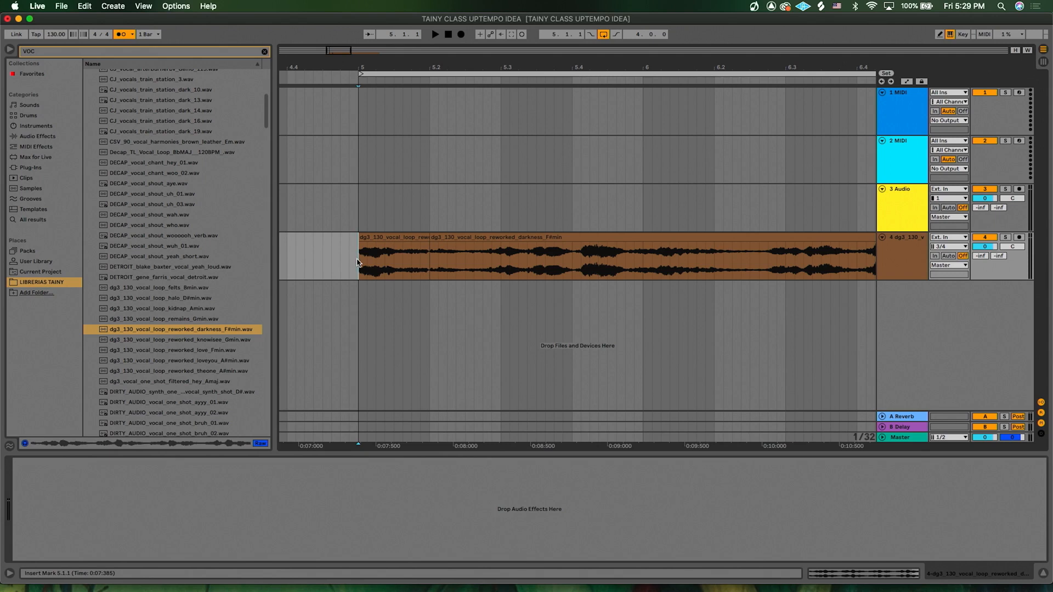
key("space")
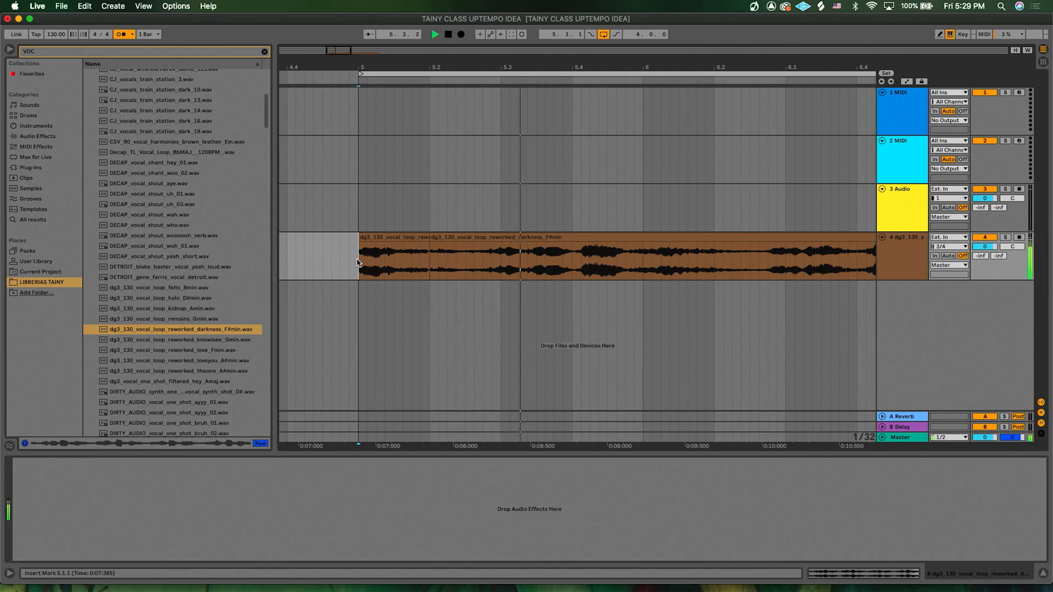
scroll(356, 262, "right", 1)
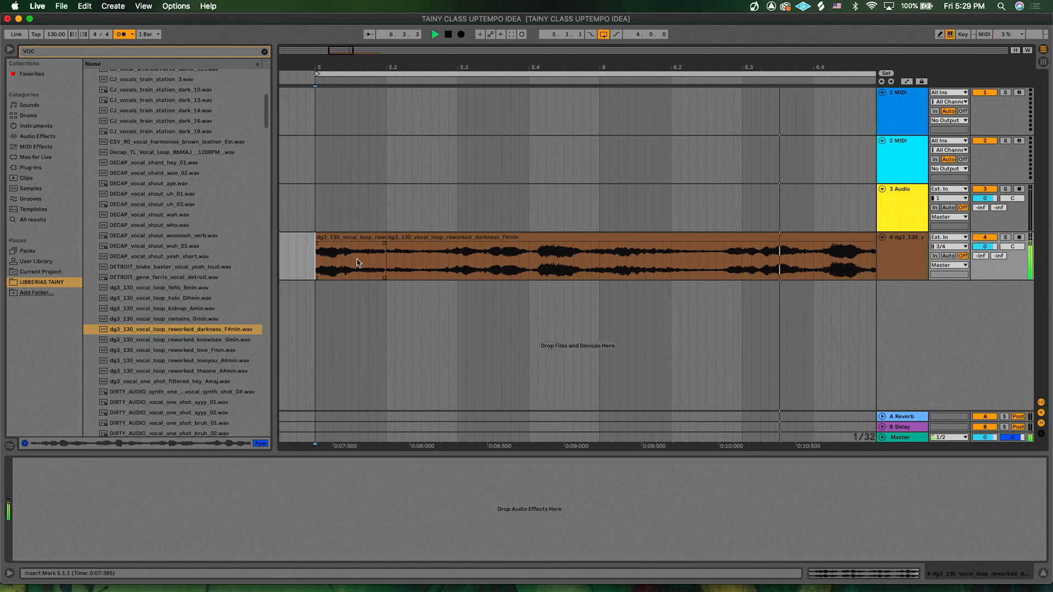
scroll(356, 263, "right", 1)
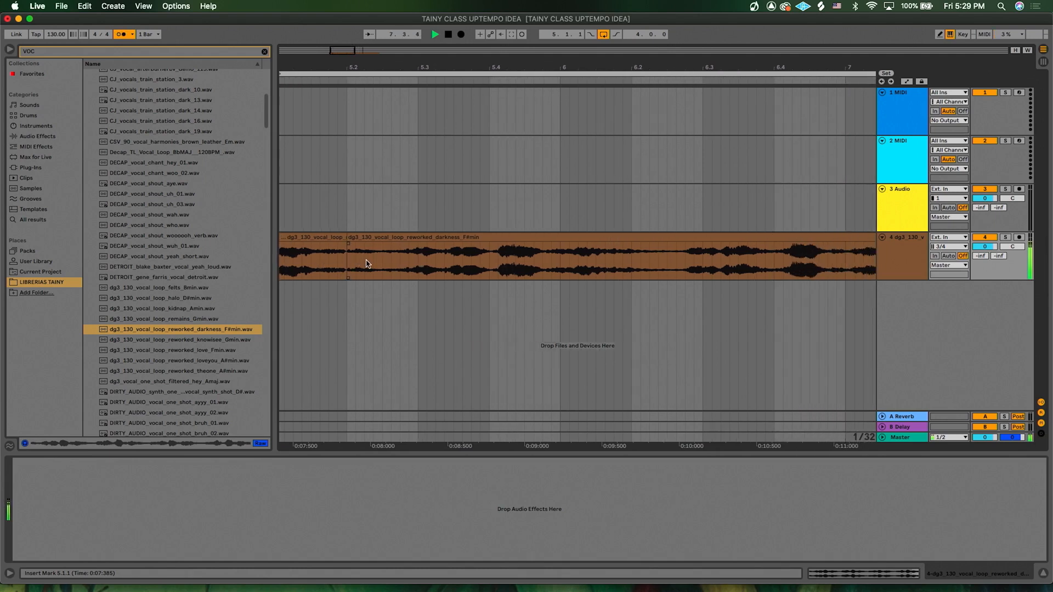
scroll(367, 263, "left", 2)
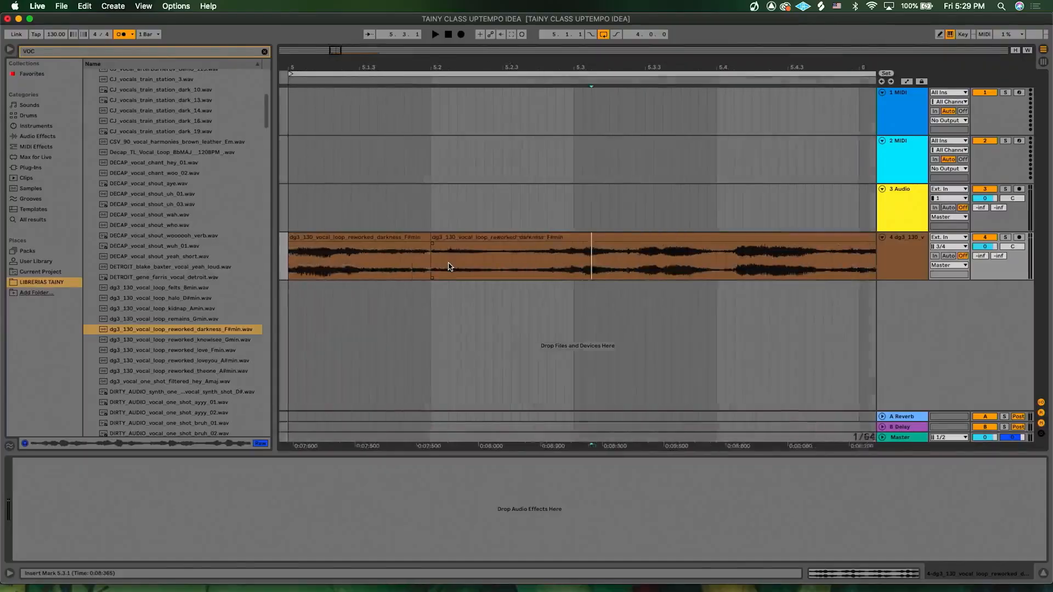
scroll(447, 265, "down", 5)
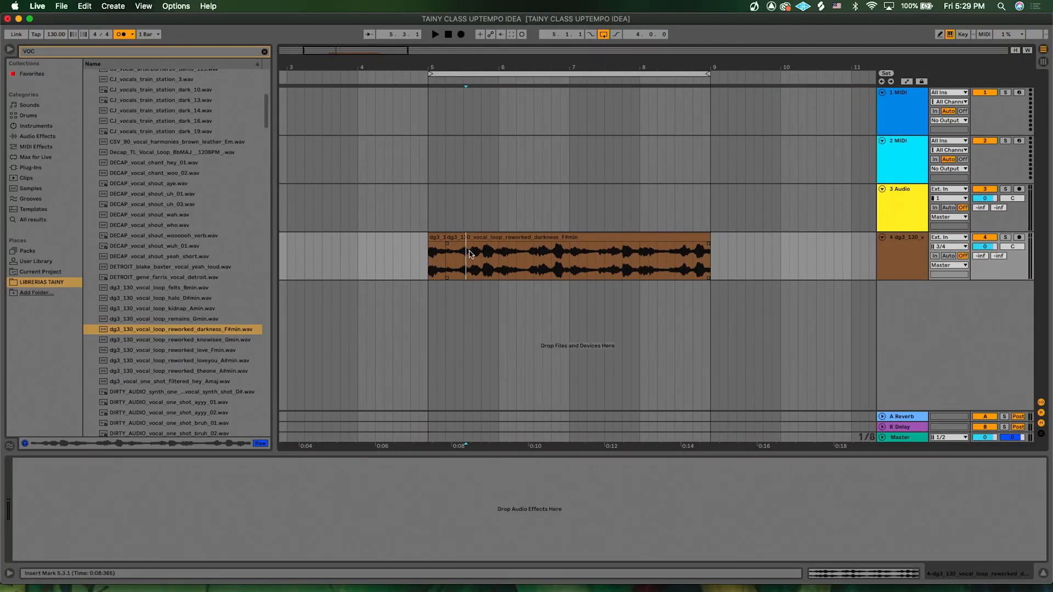
- Select both vocal pieces across bars 5 to 9 and consolidate them into a single clip
left_click(463, 238)
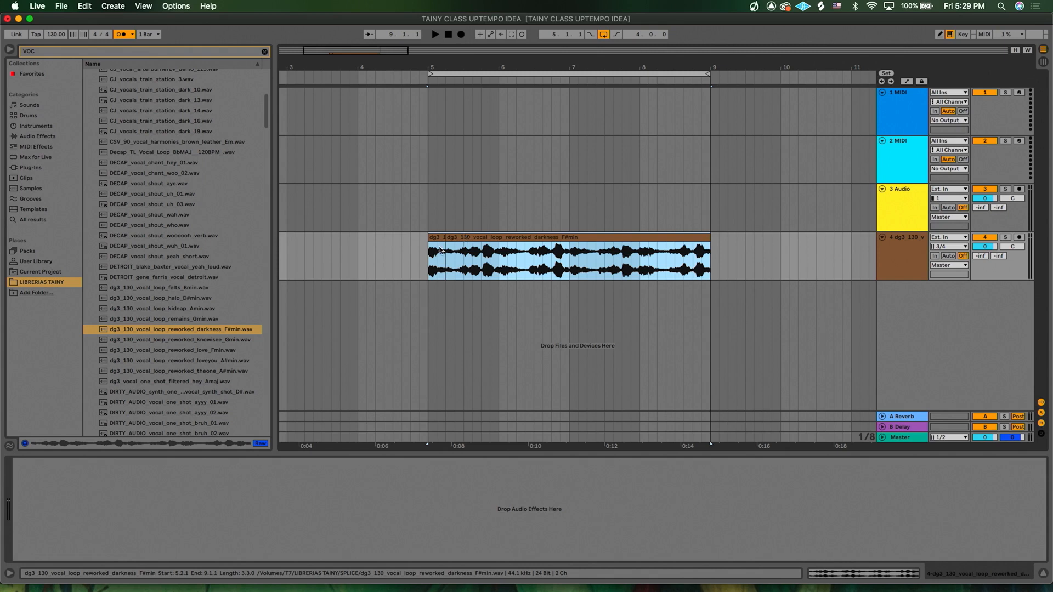
left_click_drag(439, 250, 437, 267)
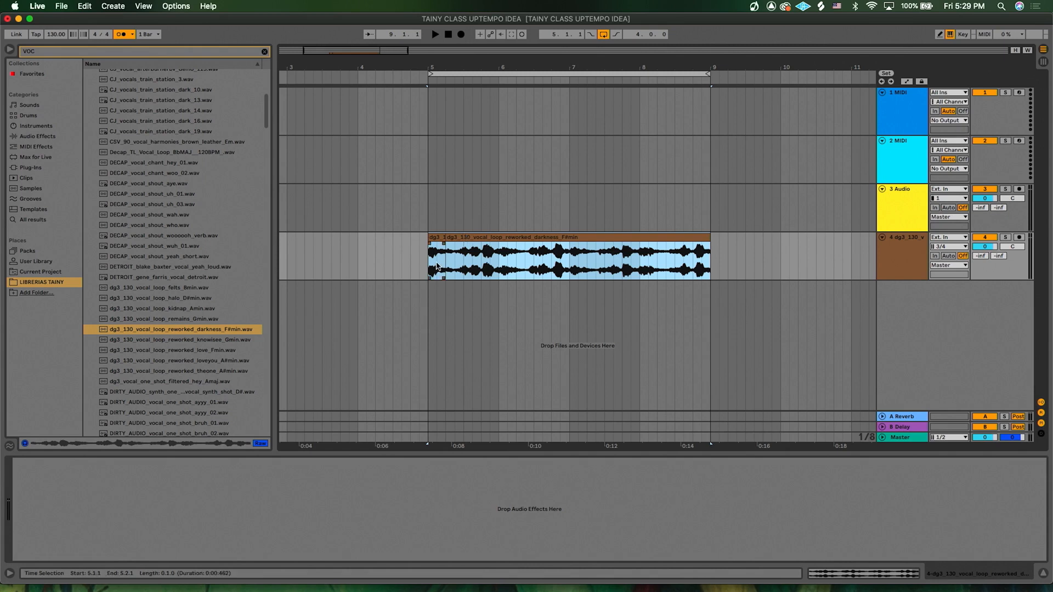
left_click(465, 237)
key("super+j")
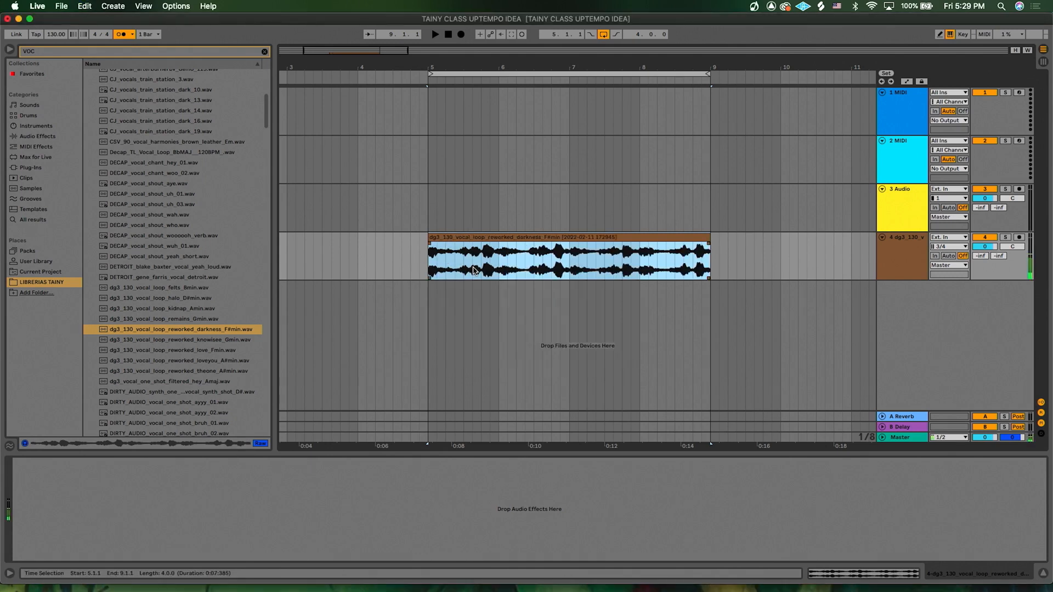
- Open the consolidated vocal clip in the clip detail editor
left_click(462, 237)
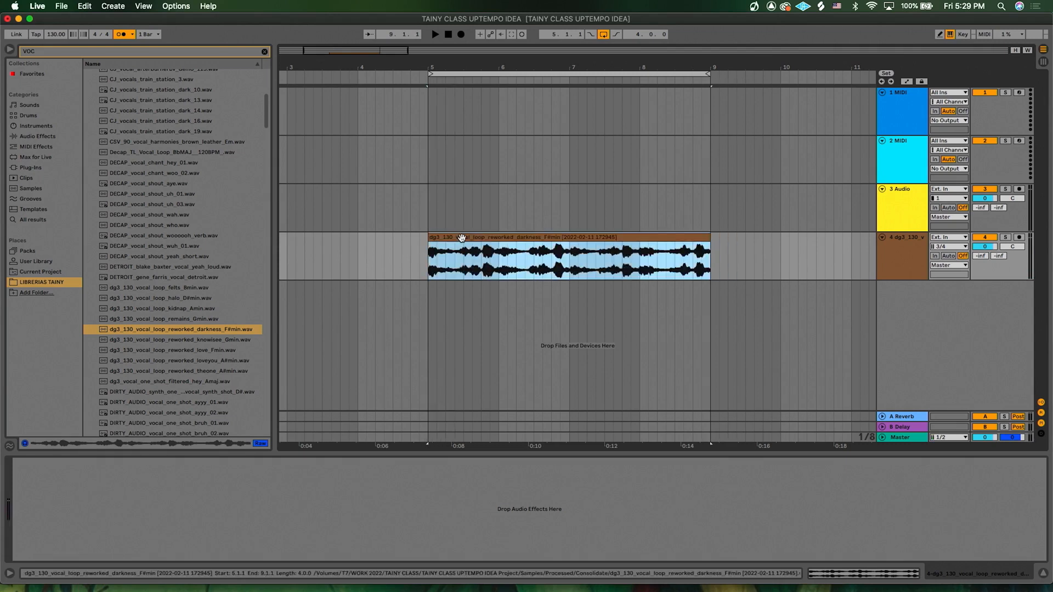
double_click(462, 237)
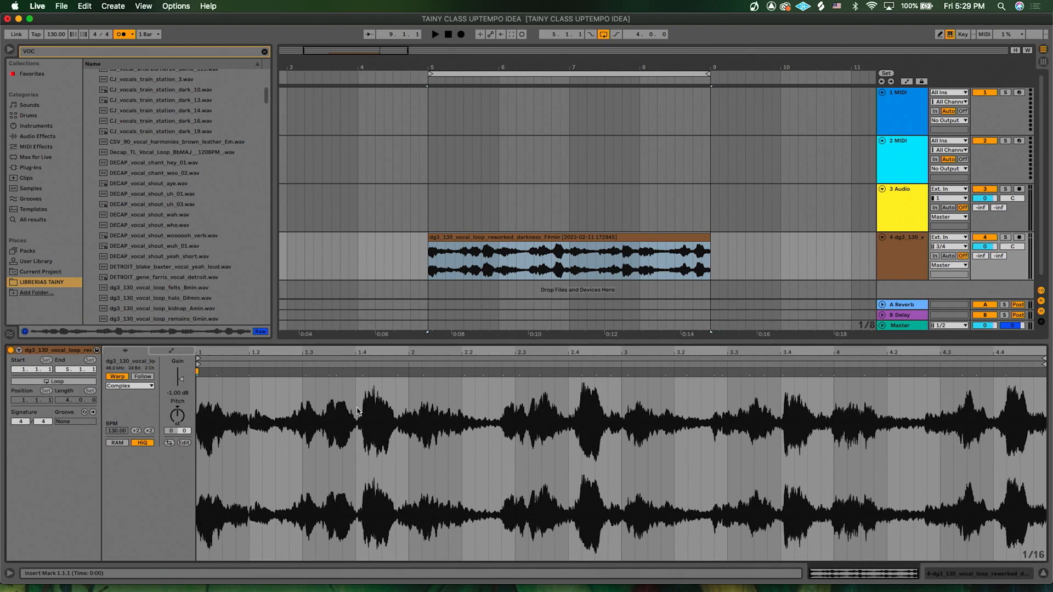
scroll(294, 417, "up", 5)
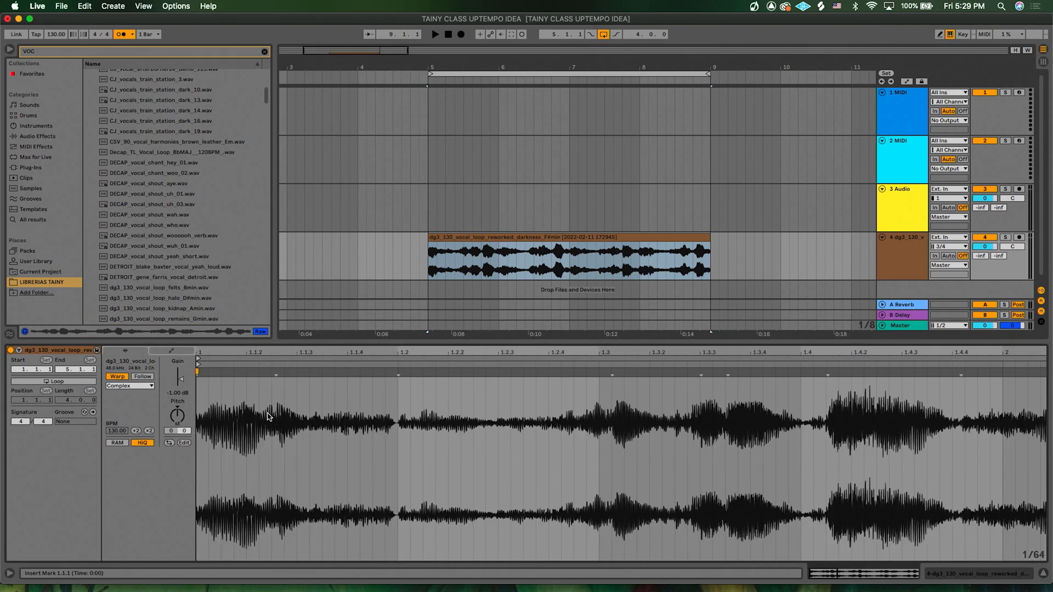
- Examine the consolidated vocal waveform in the clip detail editor, zooming in around the first bar's beats
left_click(398, 424)
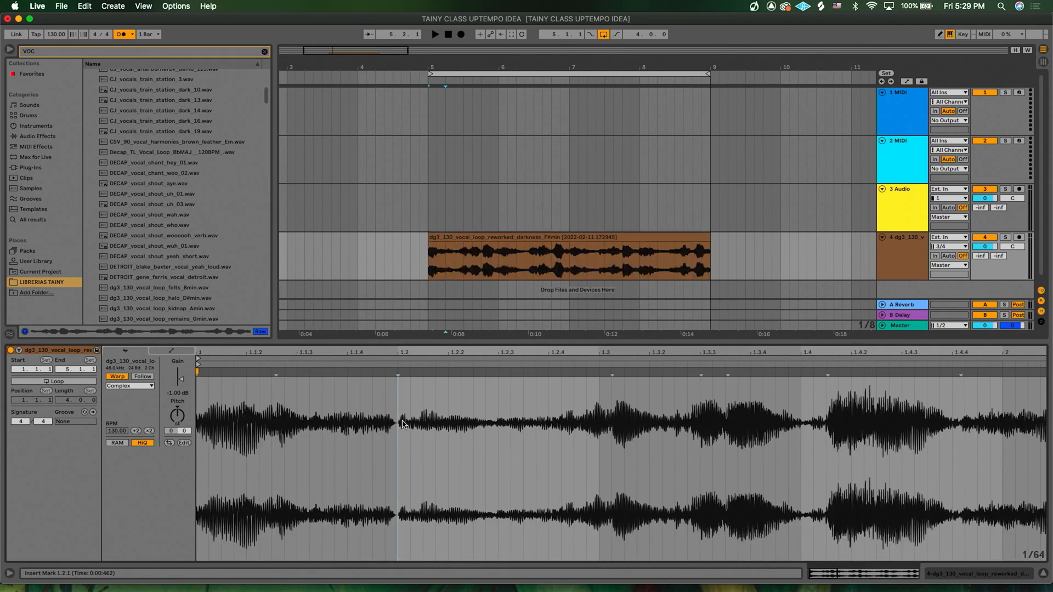
left_click(523, 421)
left_click(599, 410)
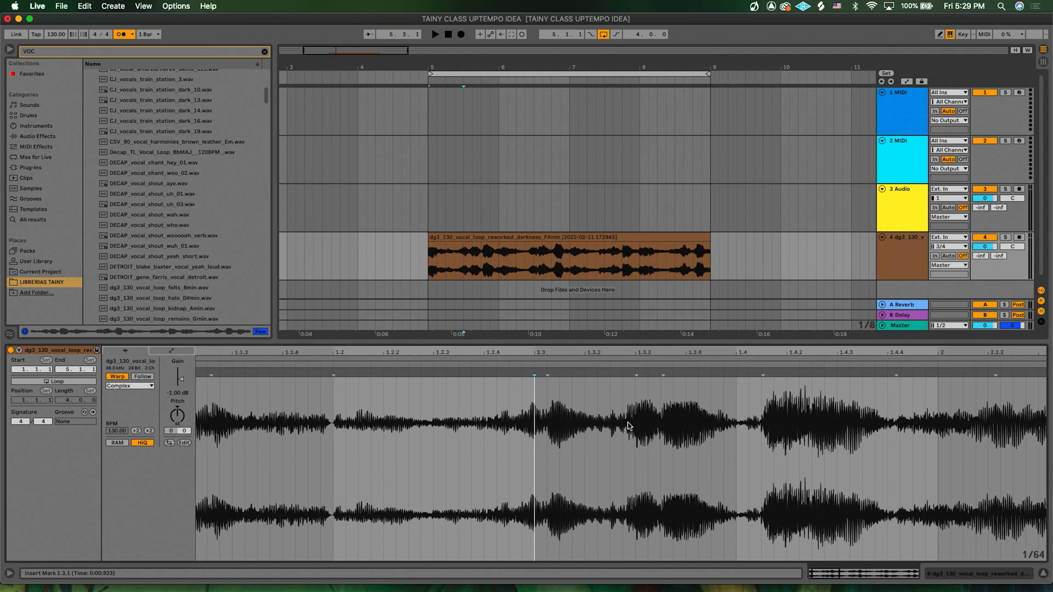
scroll(625, 424, "down", 3)
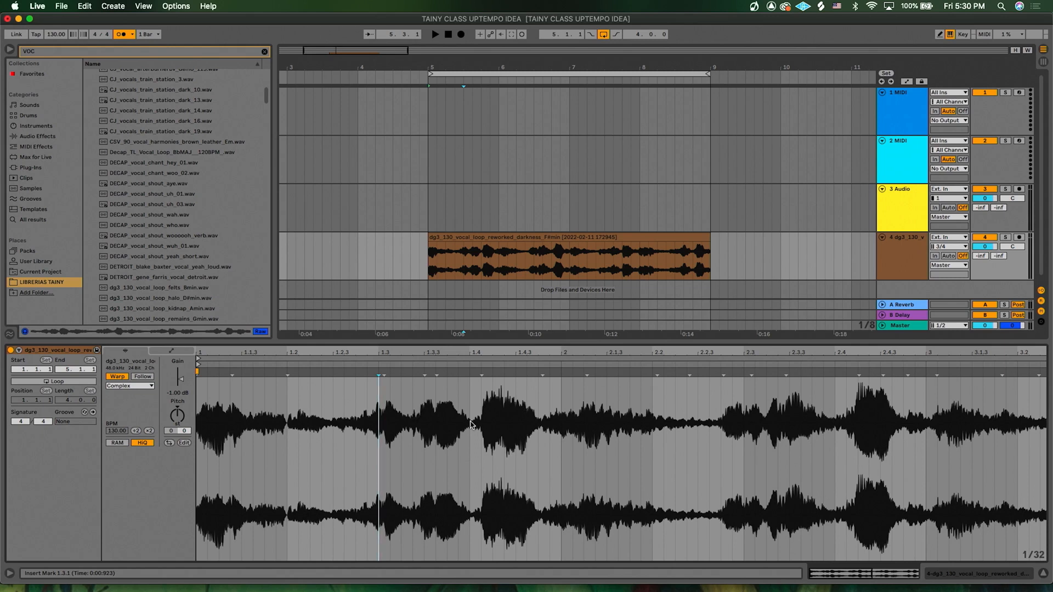
scroll(477, 424, "up", 5)
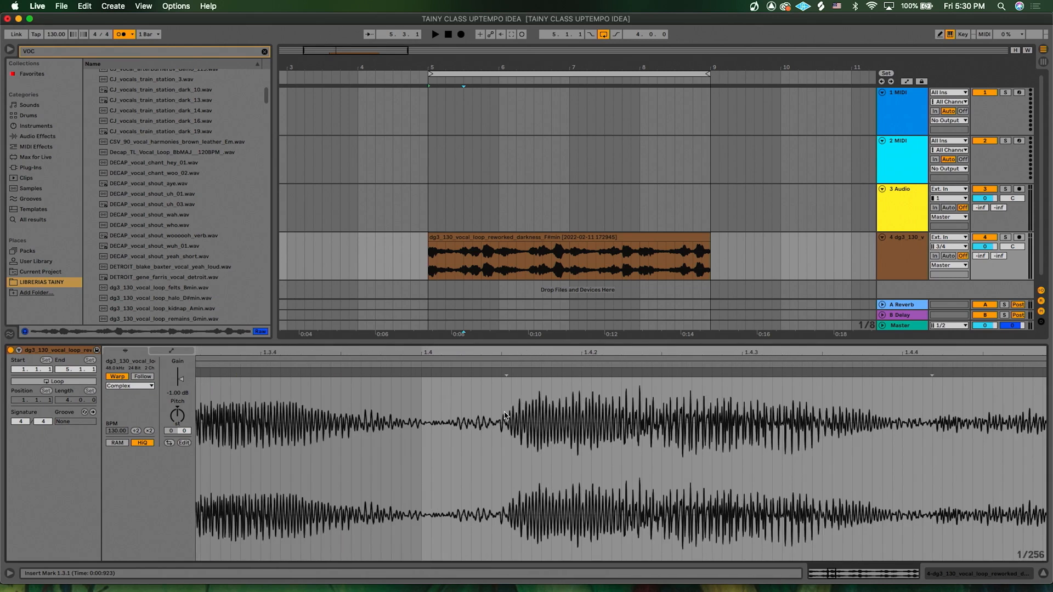
- Try adding a warp marker near beat 1.4 and shifting it slightly earlier, then undo the move
left_click(501, 417)
mouse_move(502, 372)
left_mouse_down()
mouse_move(400, 372)
mouse_move(560, 372)
mouse_move(421, 373)
mouse_move(479, 393)
left_mouse_up()
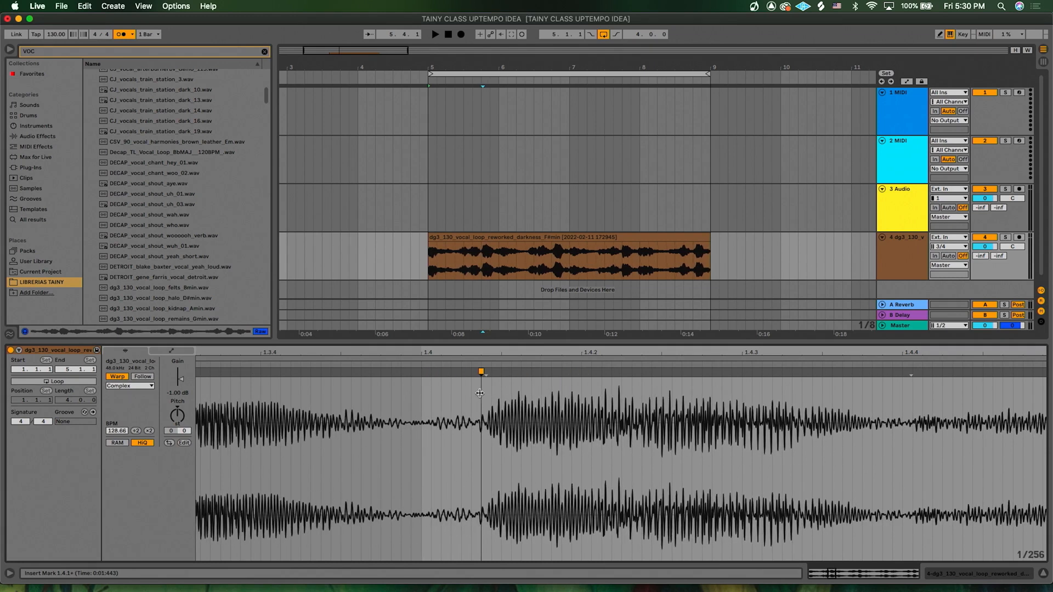
scroll(480, 396, "down", 3)
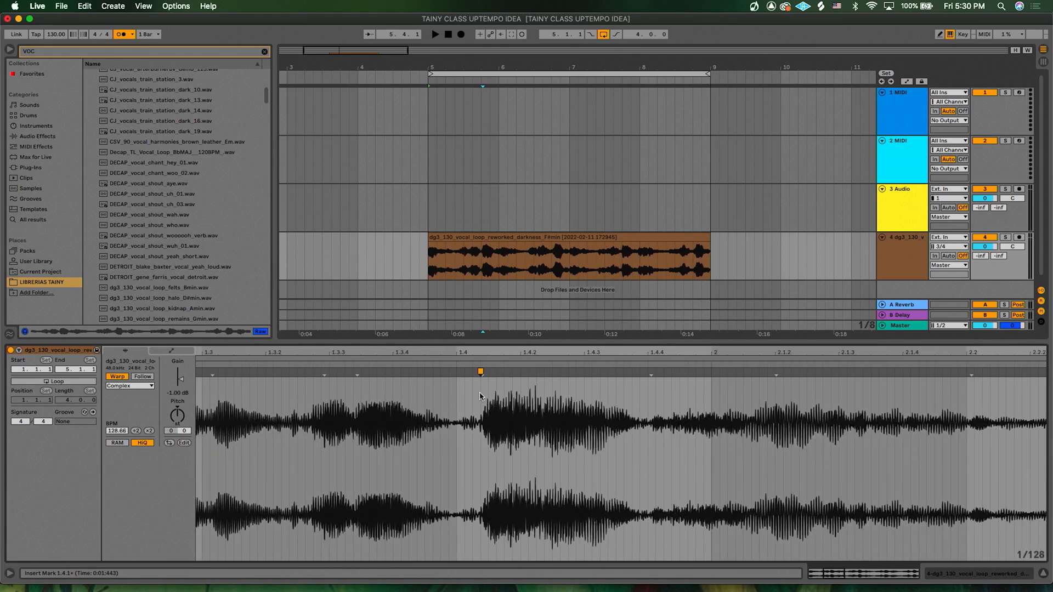
key("super+z")
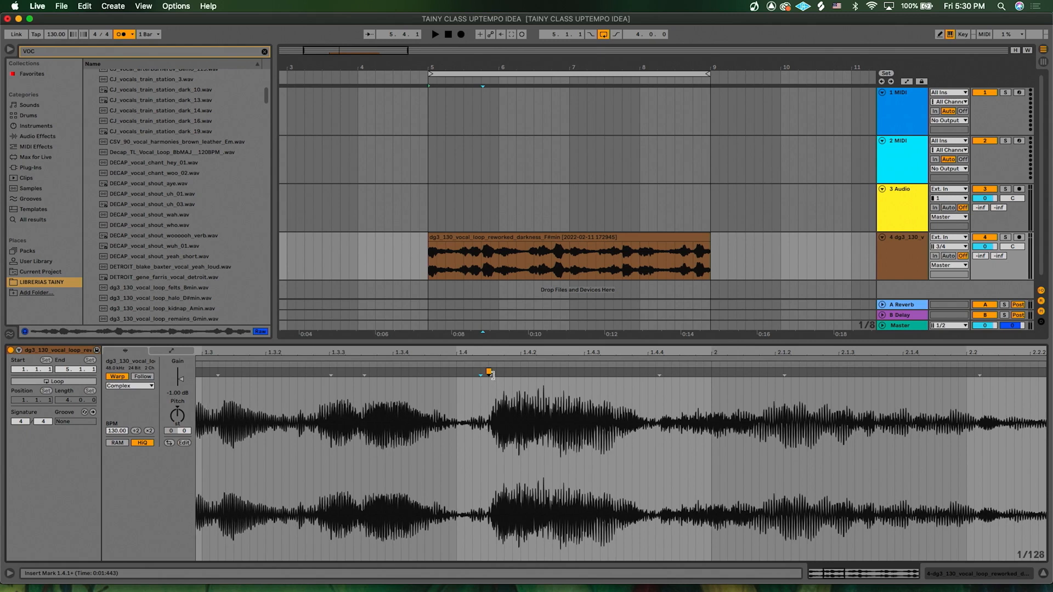
- Play the consolidated vocal clip from bar 5 to listen to its timing
left_click(429, 266)
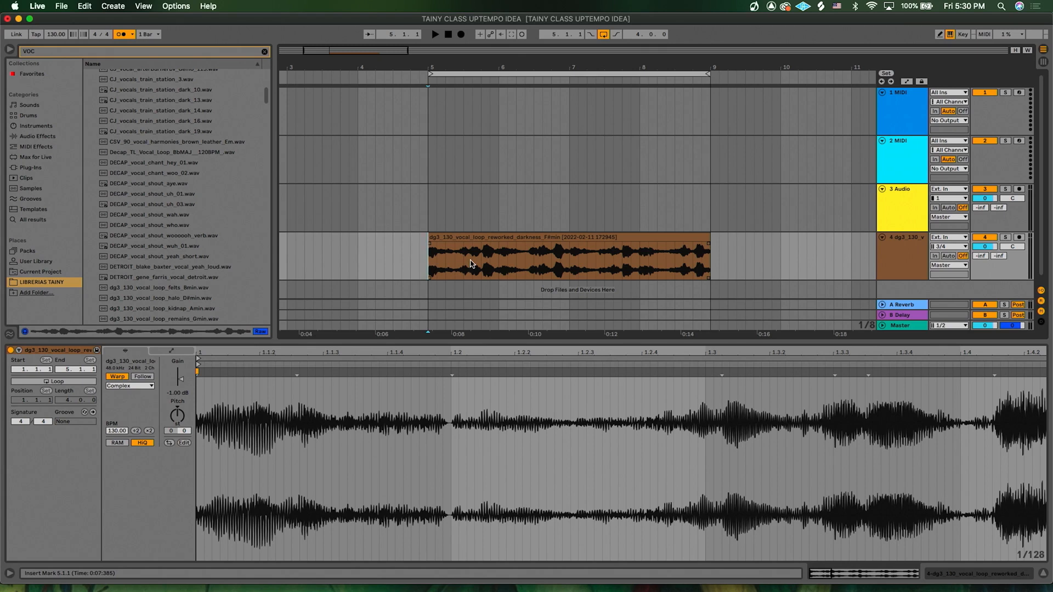
key("space")
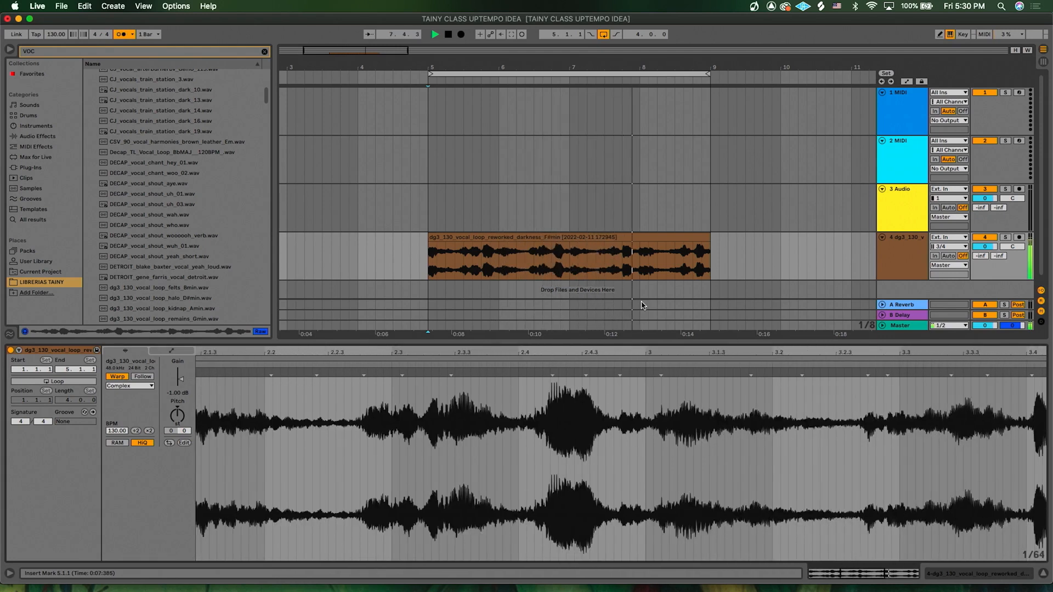
scroll(552, 256, "left", 5)
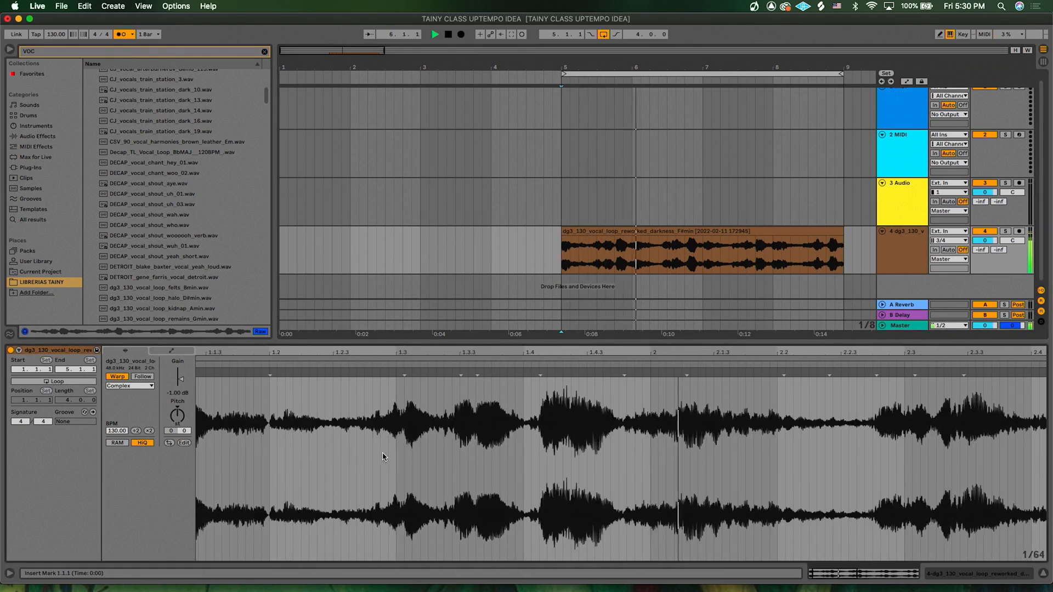
key("space")
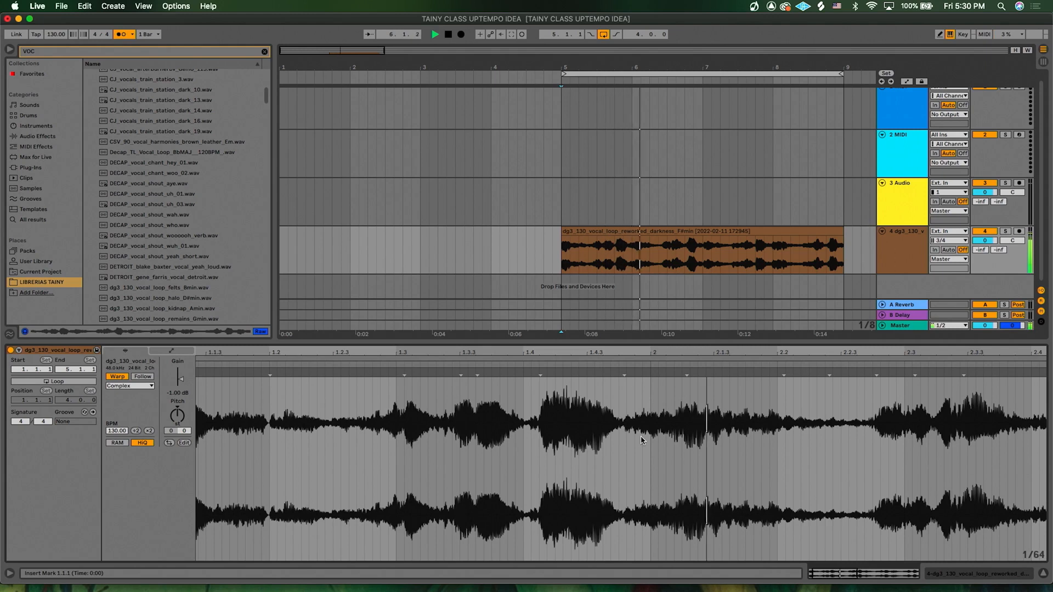
- Place warp markers in the vocal clip at about beats 1.4.4 and 1.2.4, auditioning between them
left_click(624, 416)
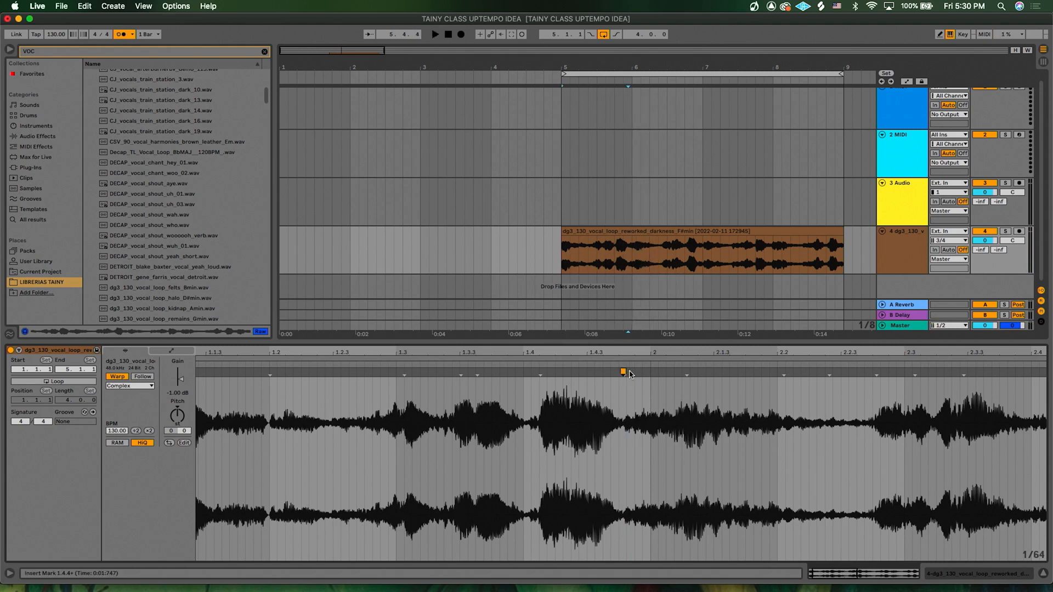
left_click(632, 262)
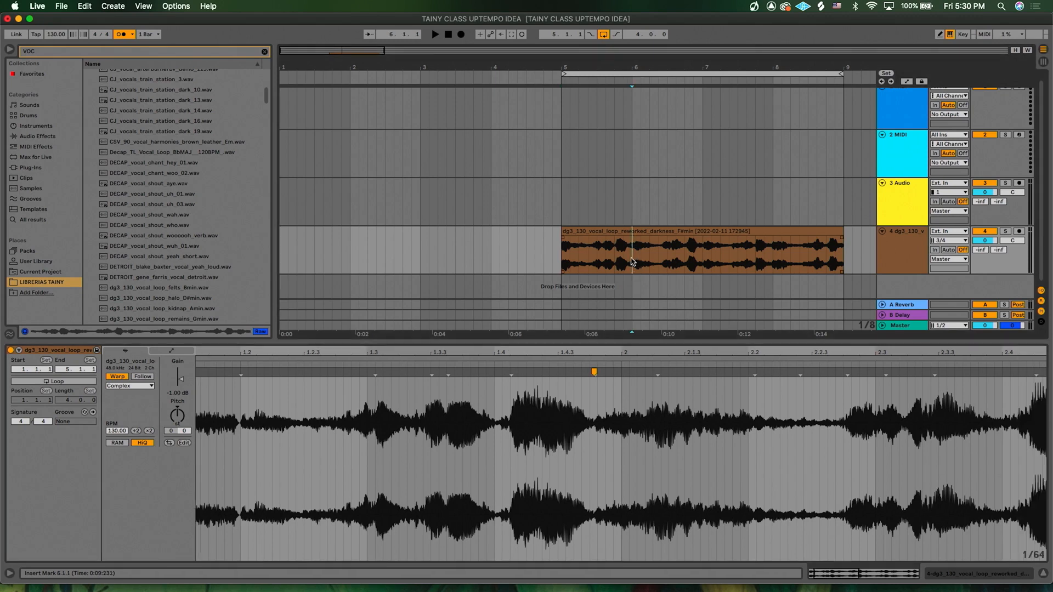
scroll(632, 261, "up", 5)
key("space")
key("space")
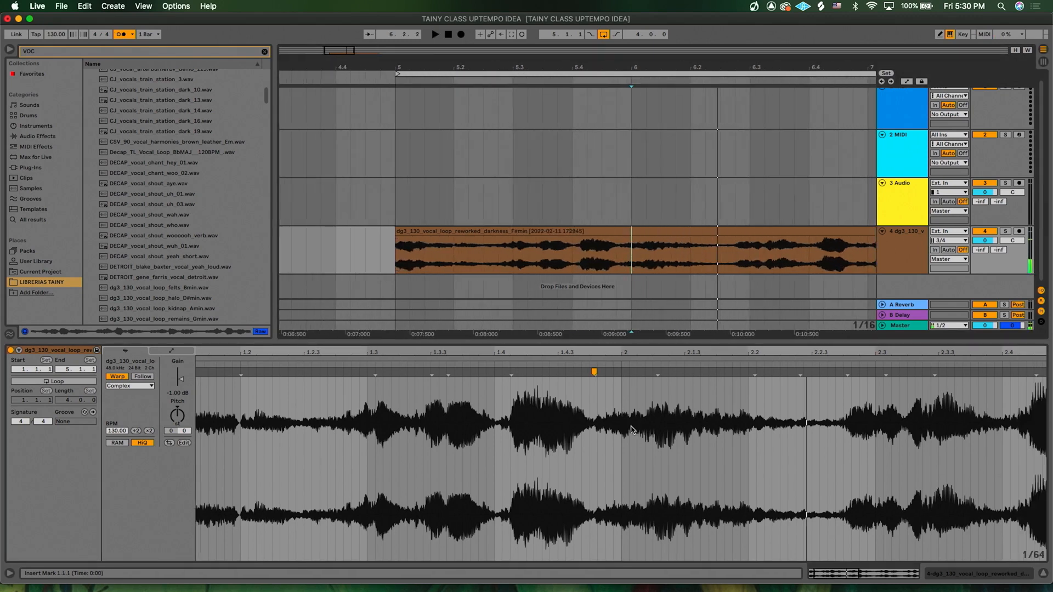
scroll(631, 429, "left", 3)
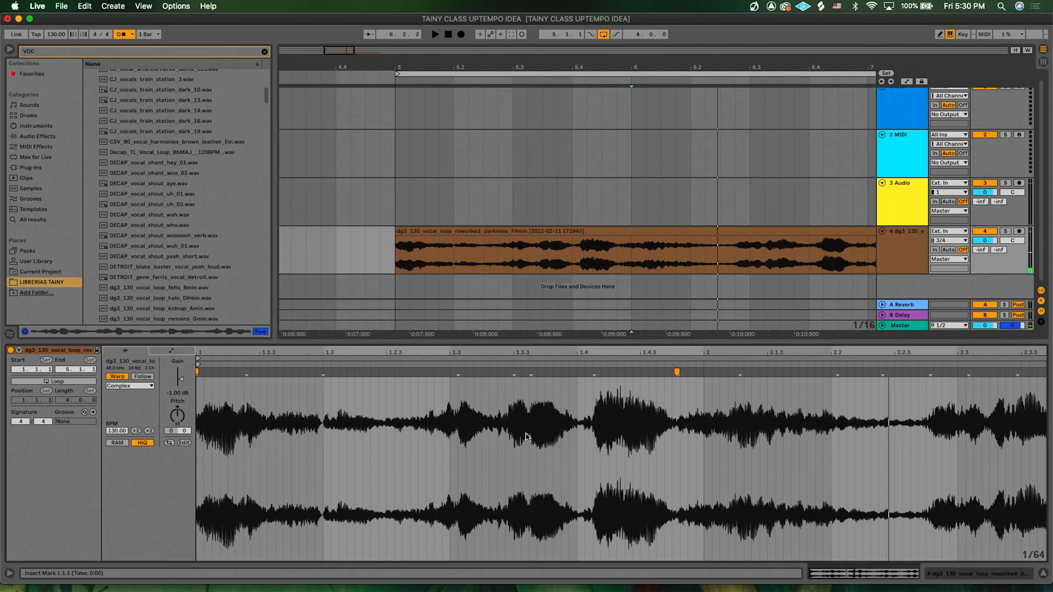
left_click(426, 412)
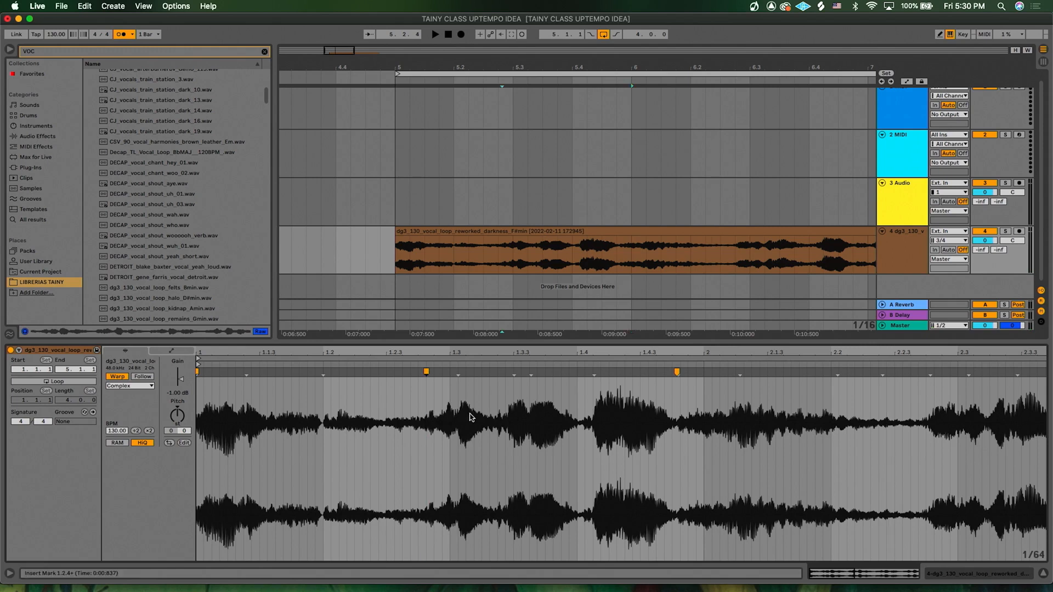
- Drag the warp marker at beat 1.2.4 later to just after beat 1.3, stretching the vocal phrase
scroll(433, 412, "up", 4)
scroll(437, 414, "left", 4)
key("space")
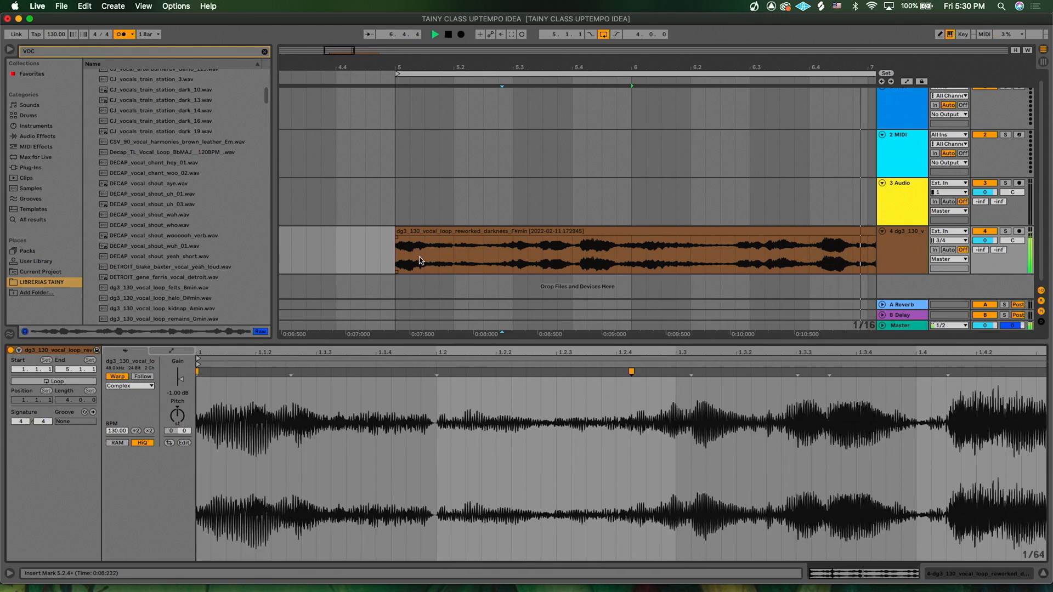
scroll(698, 425, "down", 2)
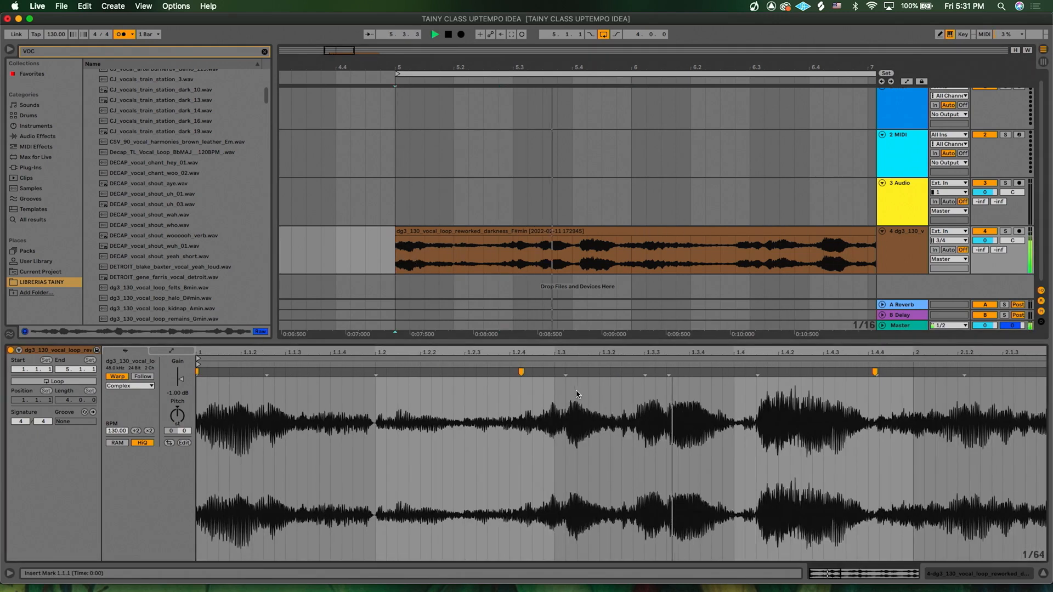
key("space")
key("space")
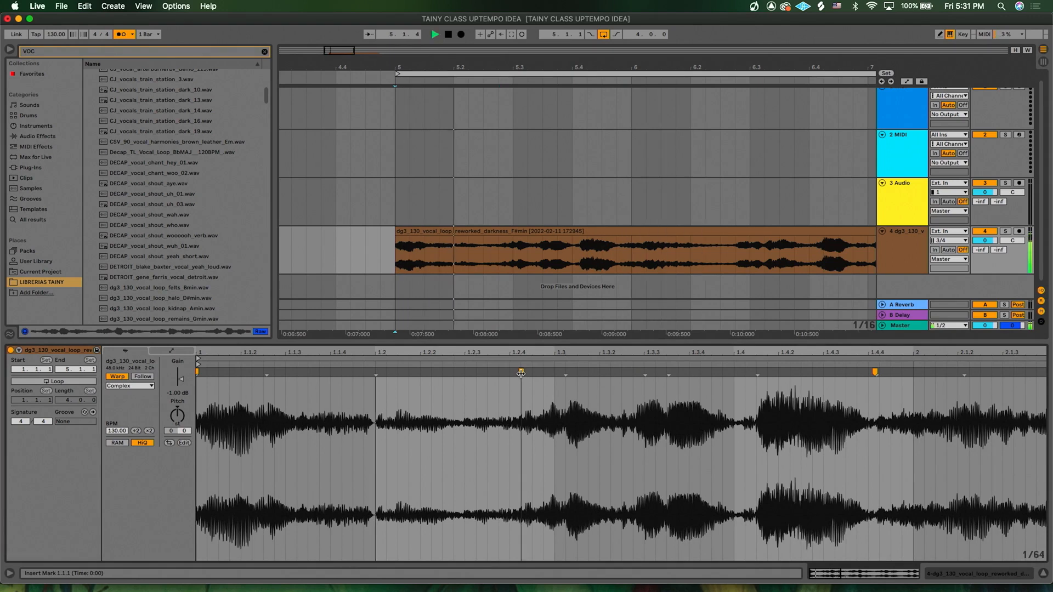
key("space")
left_click_drag(520, 373, 633, 372)
key("space")
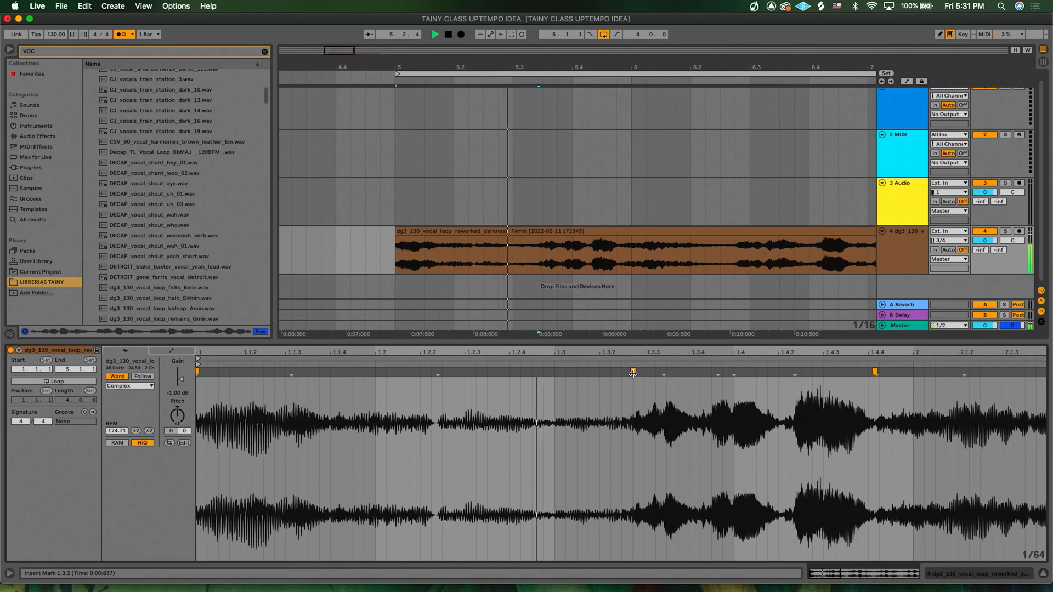
left_click_drag(632, 374, 570, 382)
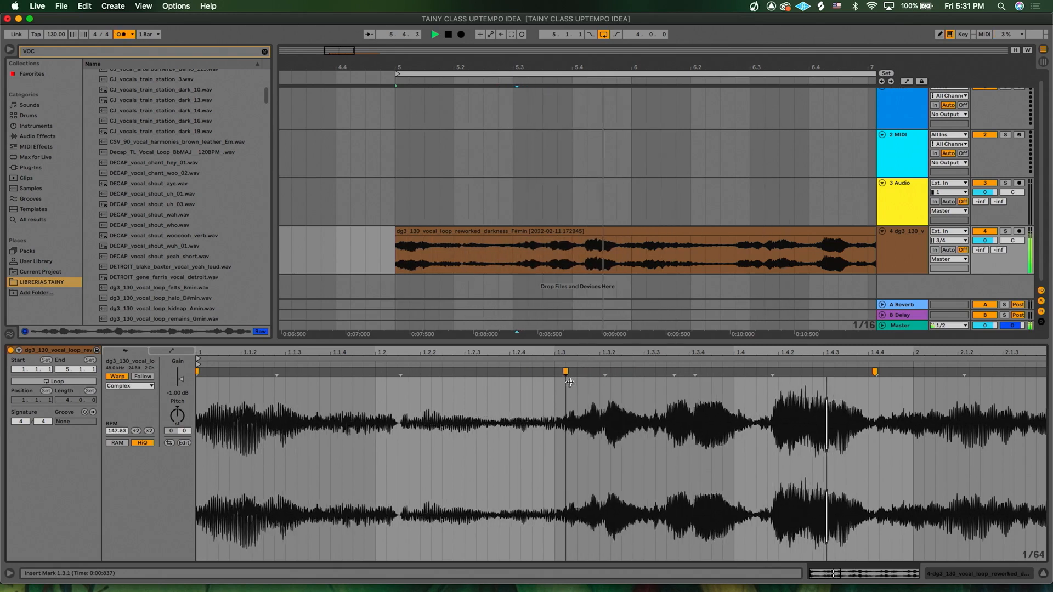
- Move a warp marker just before beat 1.4.2 slightly later onto the vocal transient
scroll(780, 440, "right", 15)
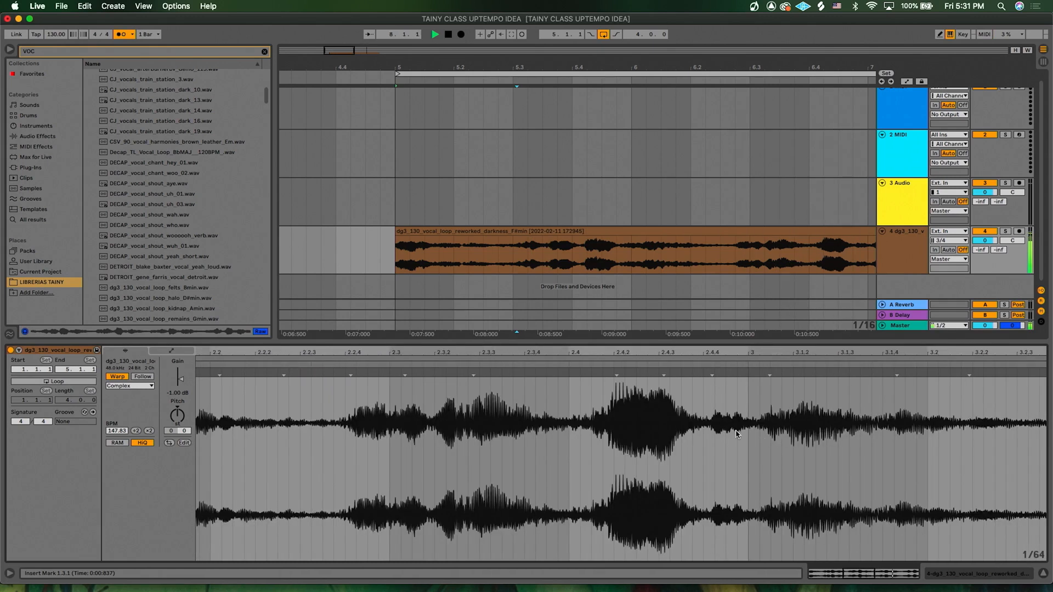
scroll(695, 428, "down", 10)
scroll(695, 428, "up", 1)
scroll(695, 428, "left", 2)
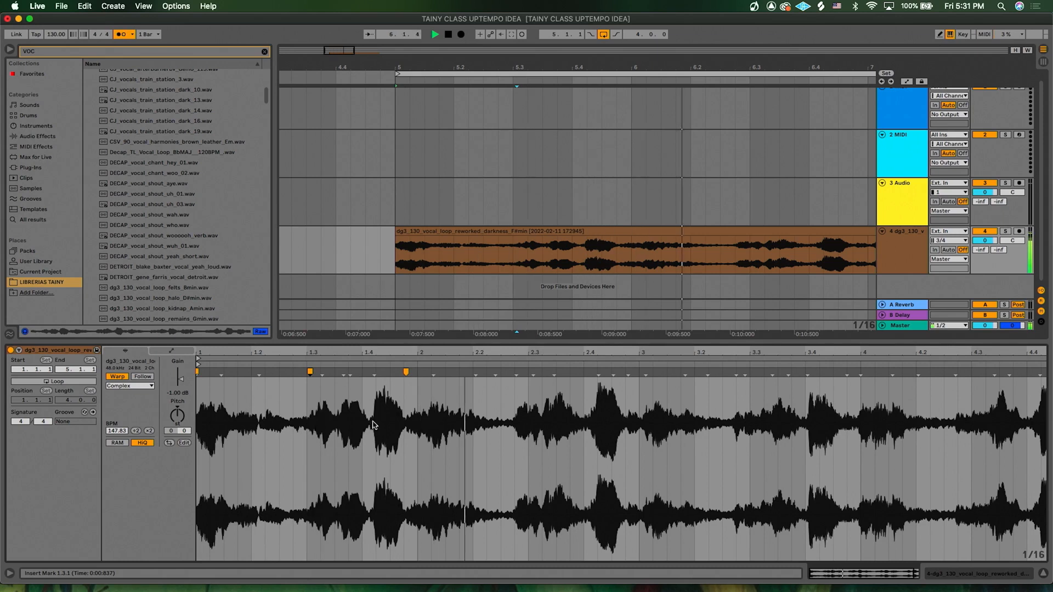
scroll(372, 426, "up", 10)
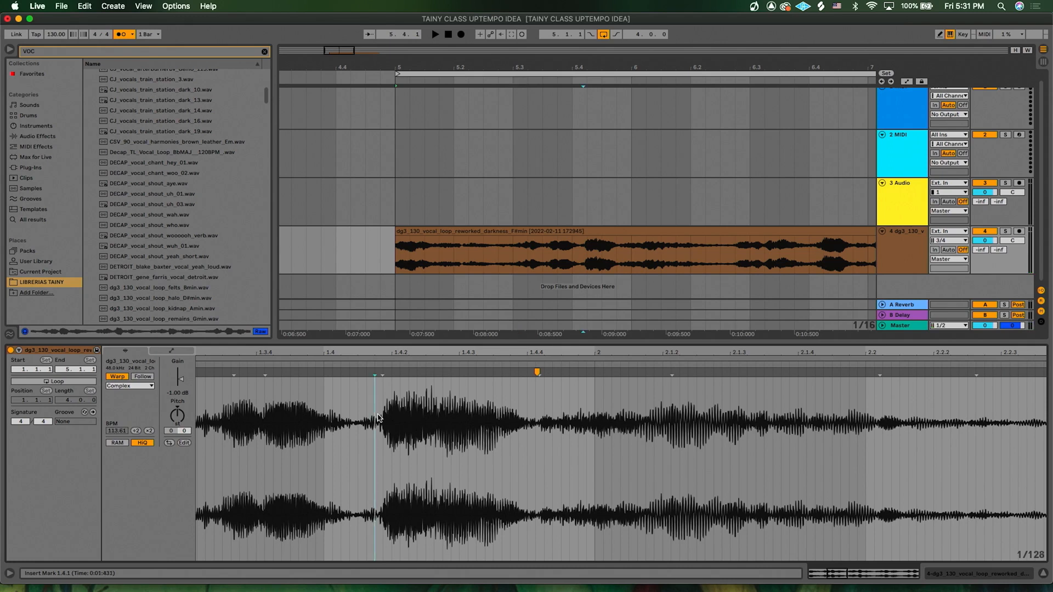
left_click_drag(379, 371, 390, 372)
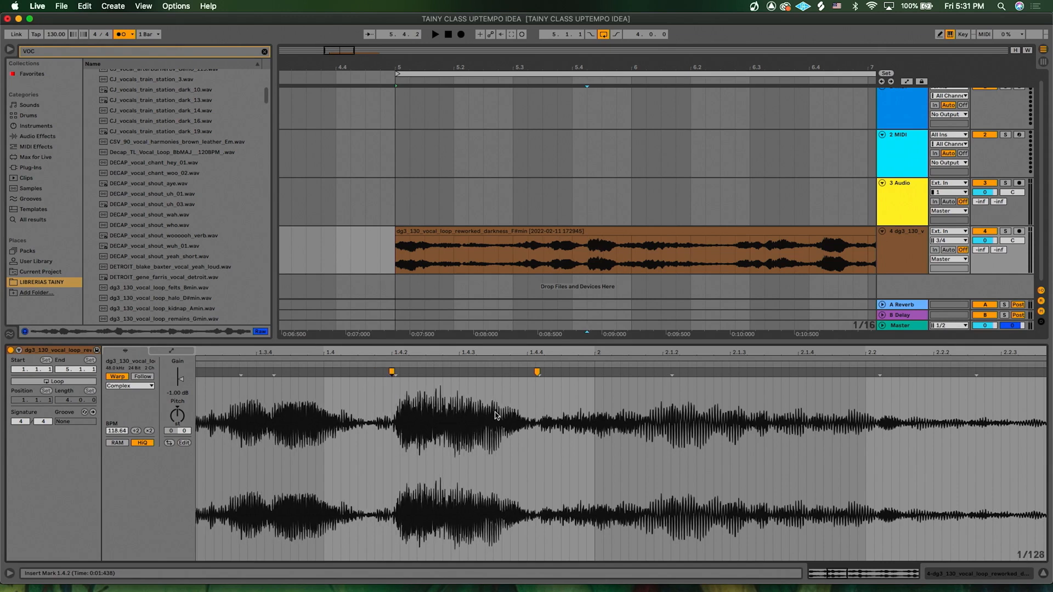
- Play back the warped vocal and drag the warp marker near beat 2.2.4 later to about beat 2.3
scroll(494, 416, "left", 4)
scroll(495, 416, "down", 3)
key("space")
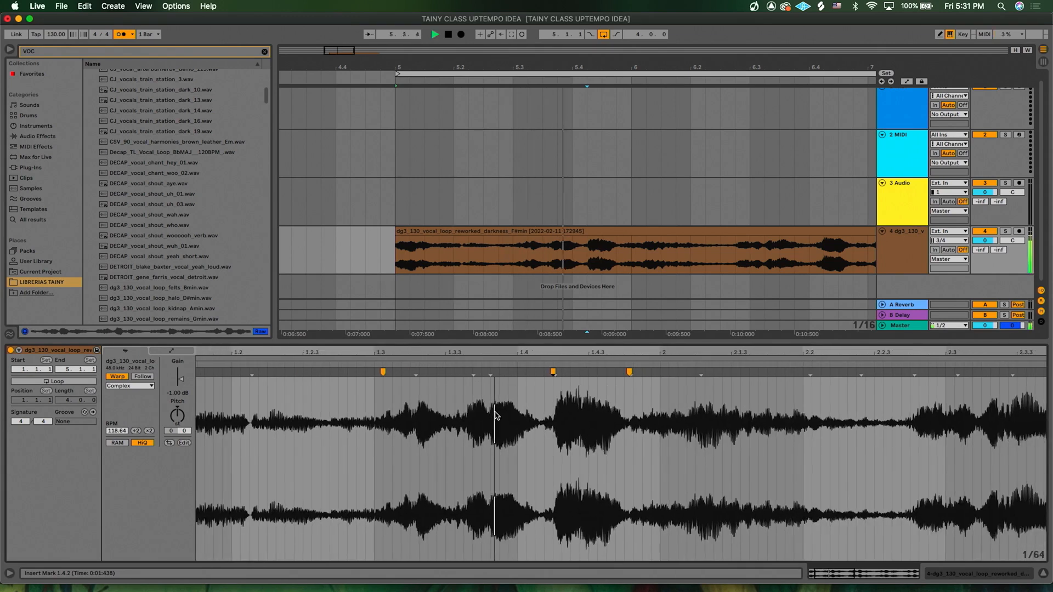
scroll(590, 437, "right", 5)
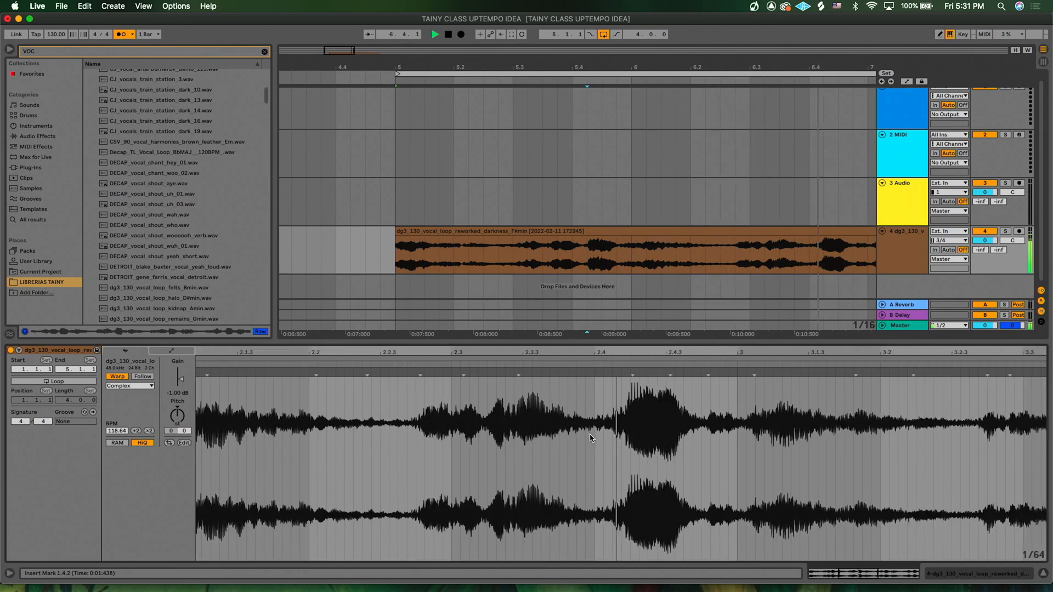
scroll(589, 438, "right", 2)
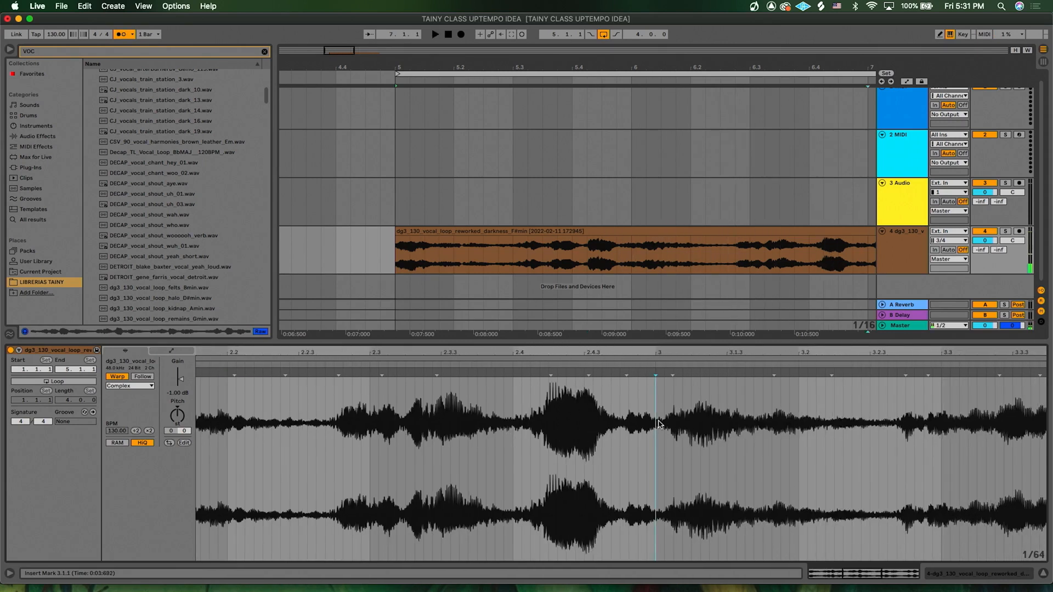
scroll(636, 420, "left", 3)
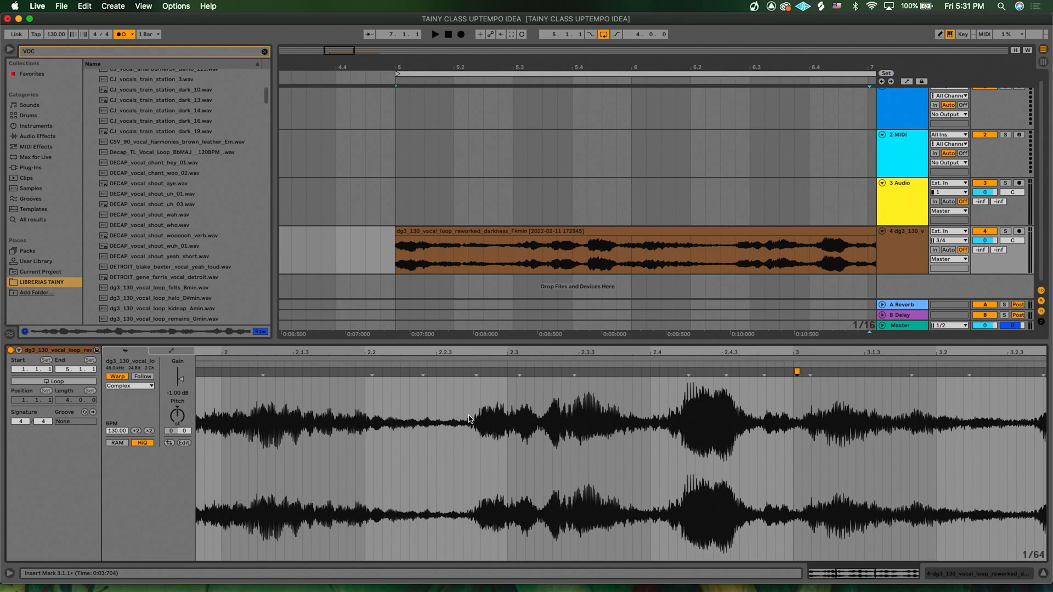
scroll(469, 419, "left", 4)
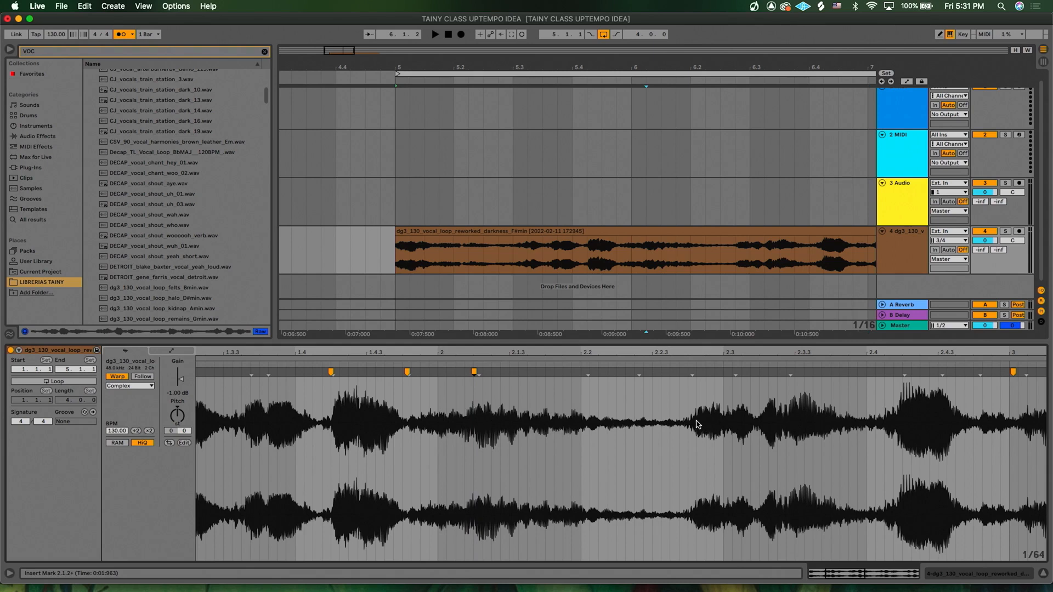
left_click_drag(690, 372, 723, 380)
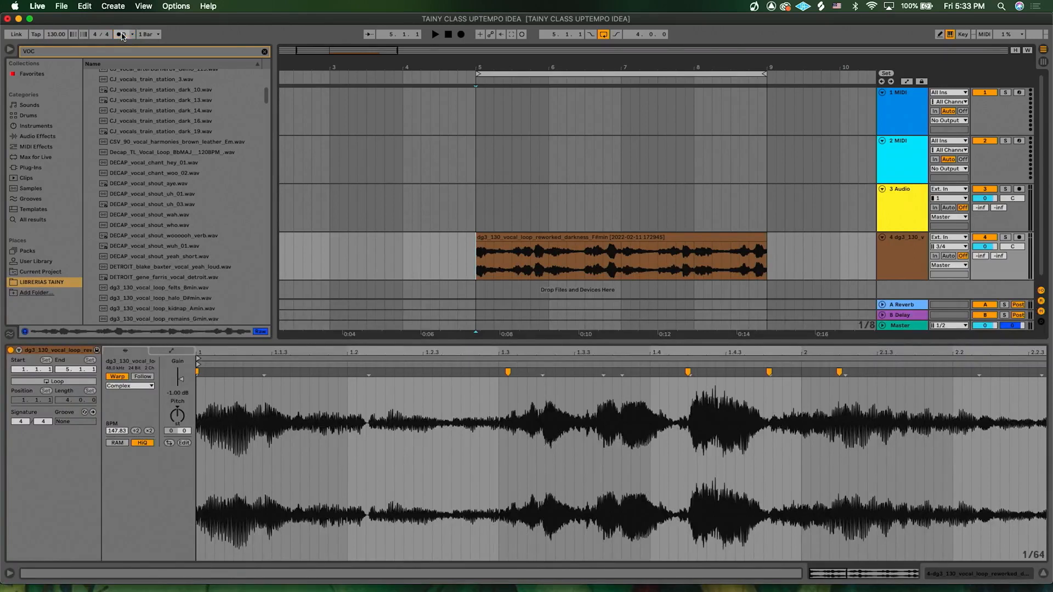
- Transpose the vocal clip's pitch with the Pitch knob and play the result
left_click(549, 237)
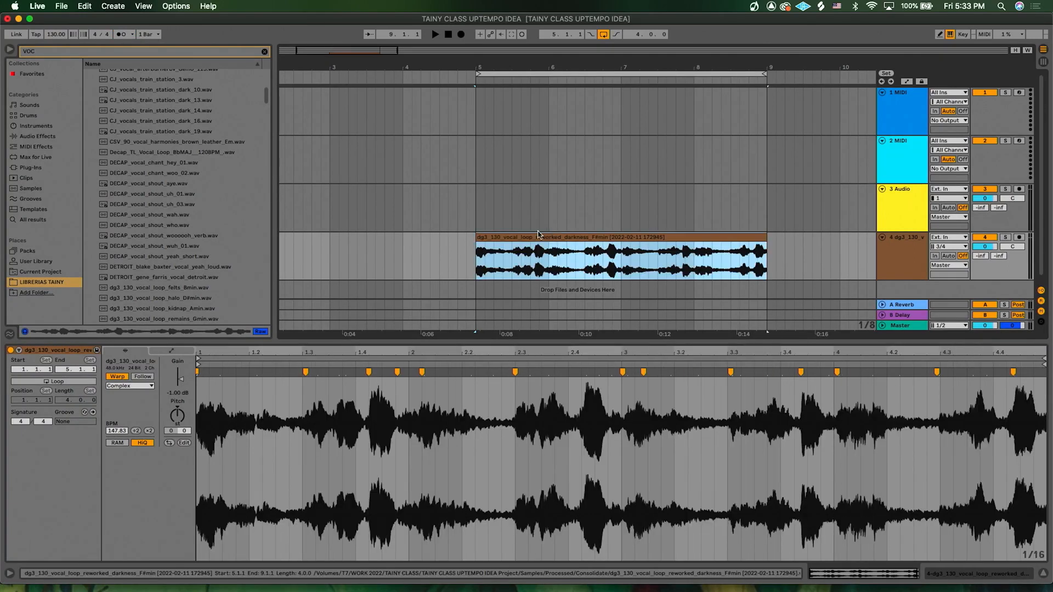
left_click(176, 417)
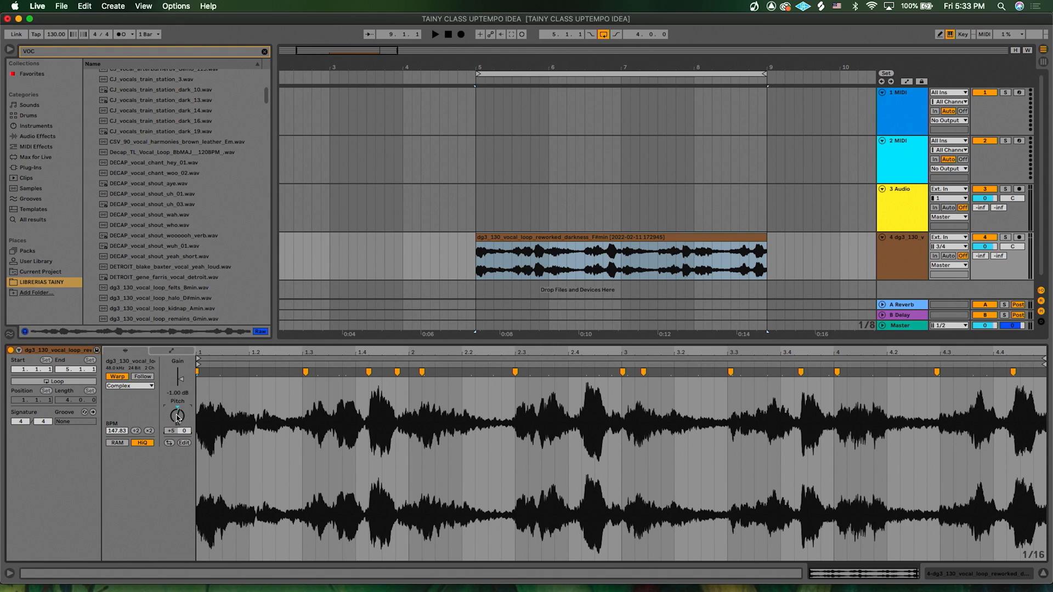
key("space")
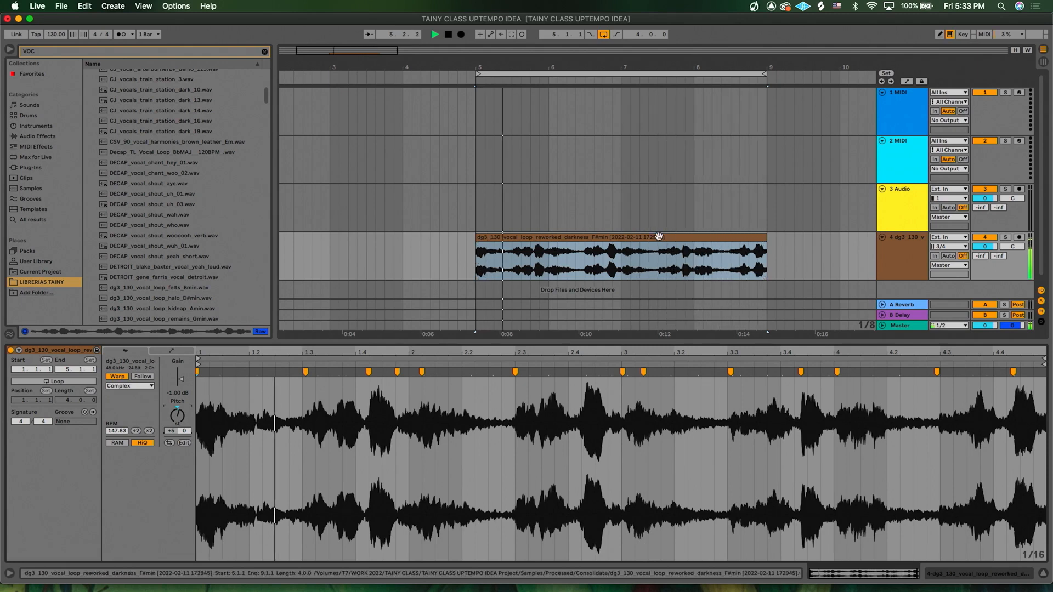
- Move the vocal track up so it sits above the empty Audio track
left_click(477, 260)
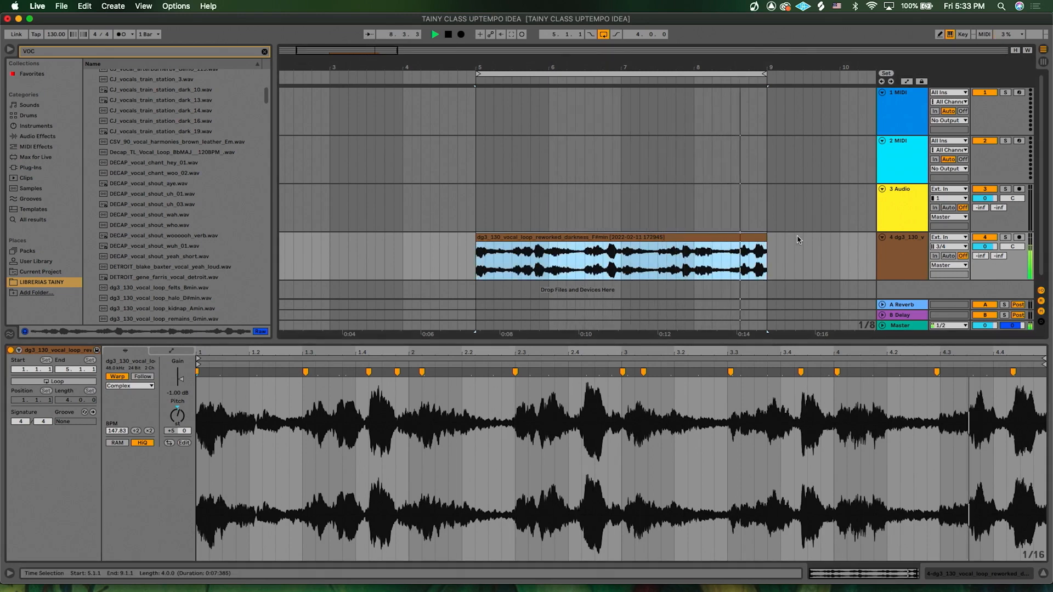
left_click(896, 207)
left_click_drag(907, 282, 907, 281)
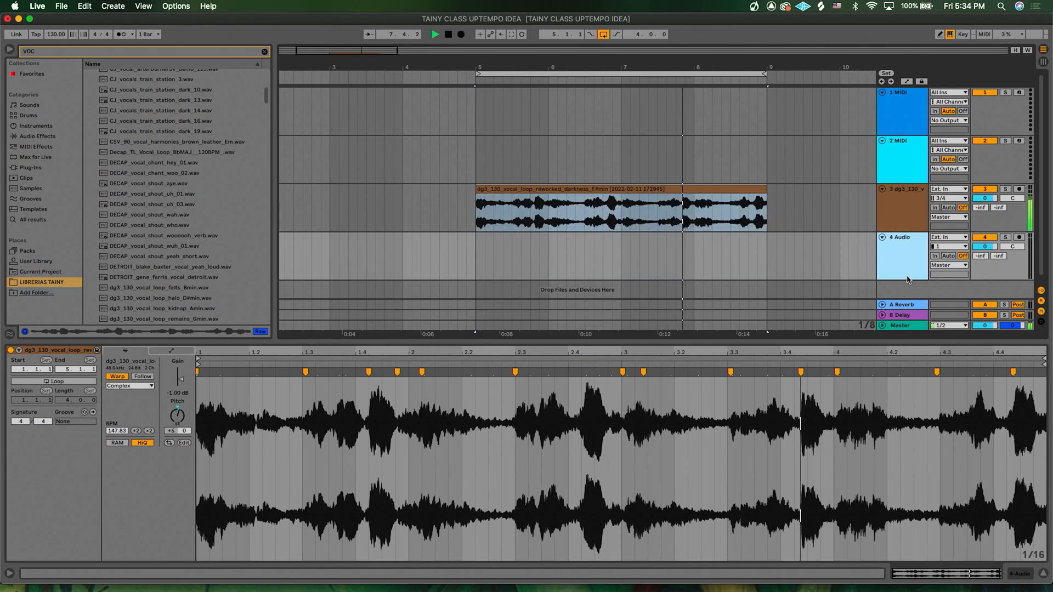
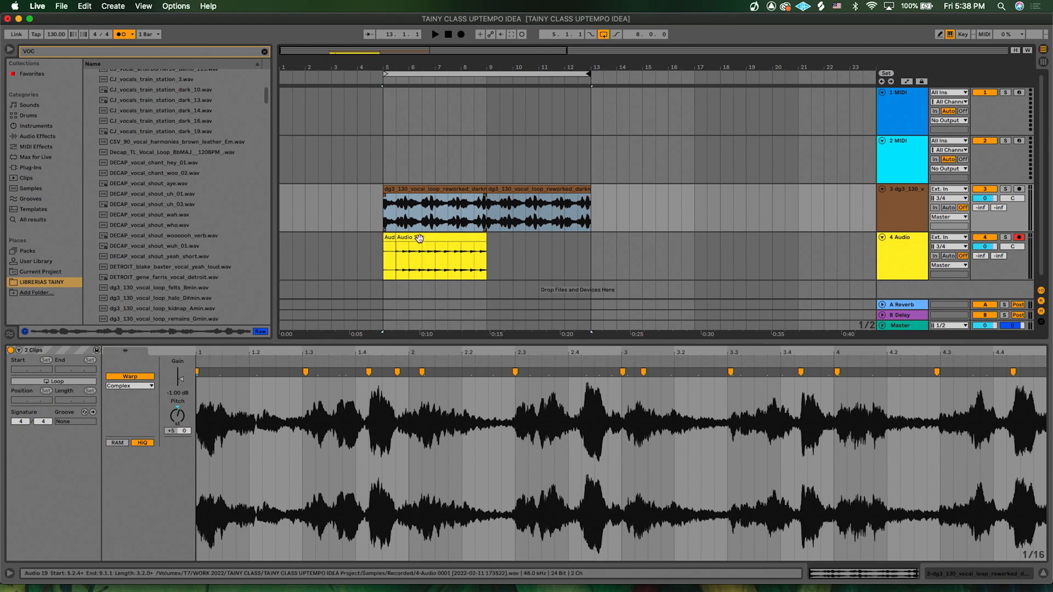
- Extend the Audio 19 clip to eight bars and move it to start at bar 5 under the vocal clip
left_click(402, 237)
left_click_drag(384, 240, 280, 241)
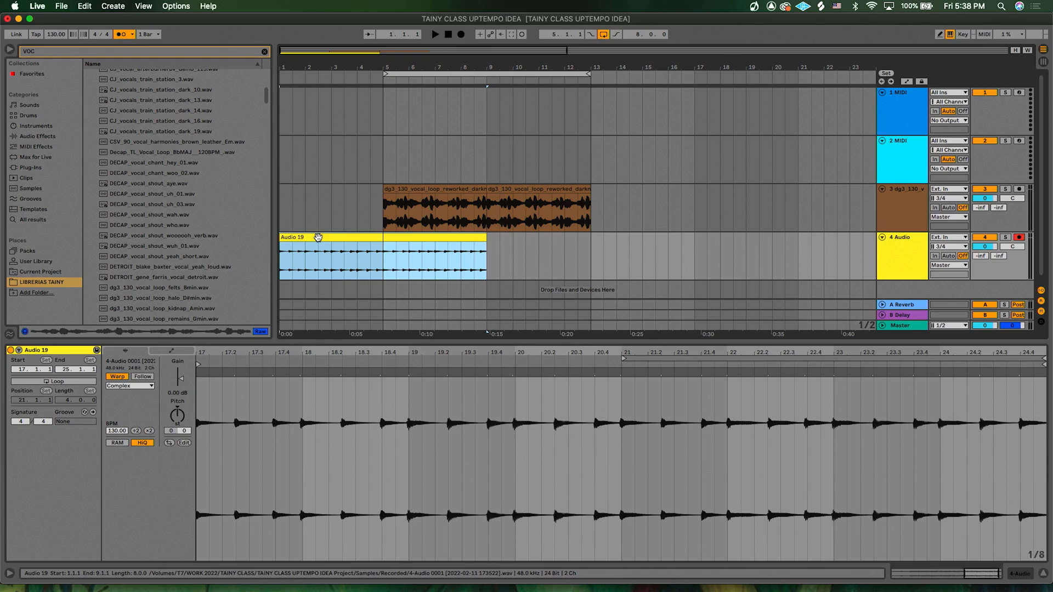
left_click_drag(324, 236, 423, 238)
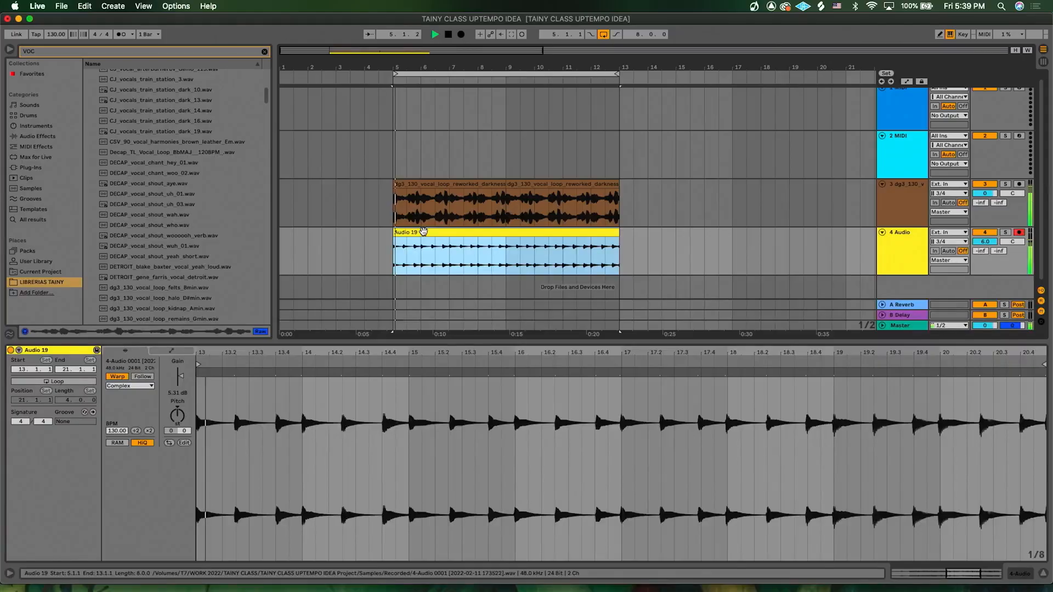
- Raise the Audio 19 clip's gain to 9.25 dB and set the playback position inside the clip
left_click_drag(181, 376, 181, 374)
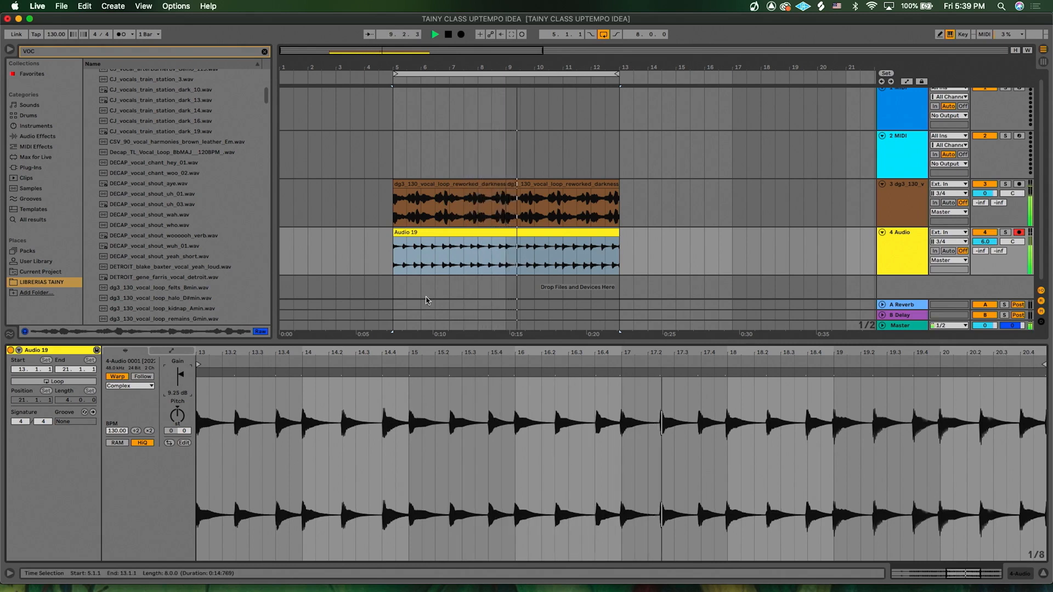
left_click(453, 243)
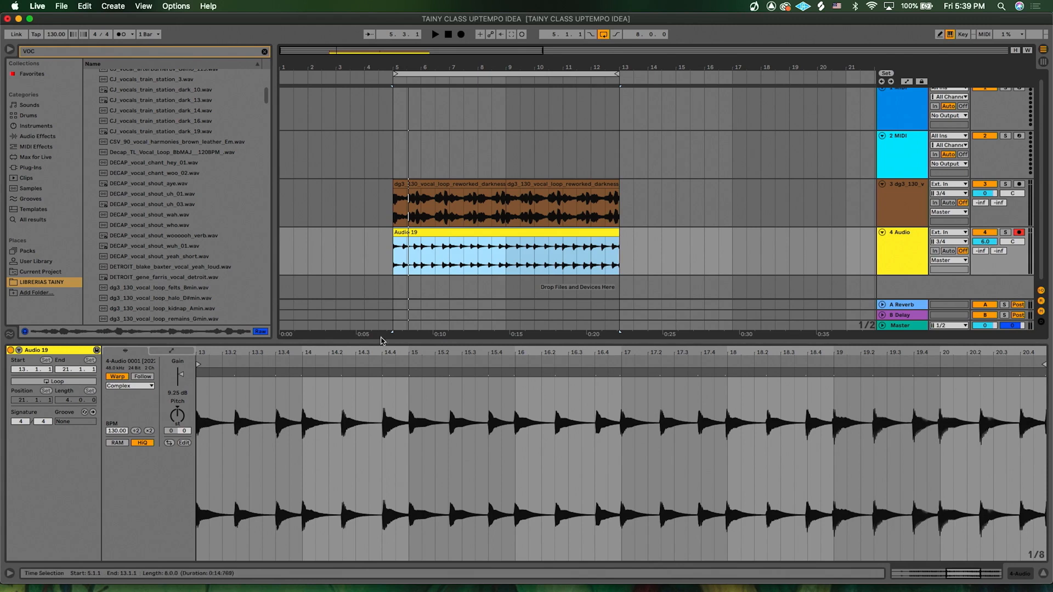
- Select the entire sample in the clip and quantize its transients to the grid
left_click(366, 437)
key("super+a")
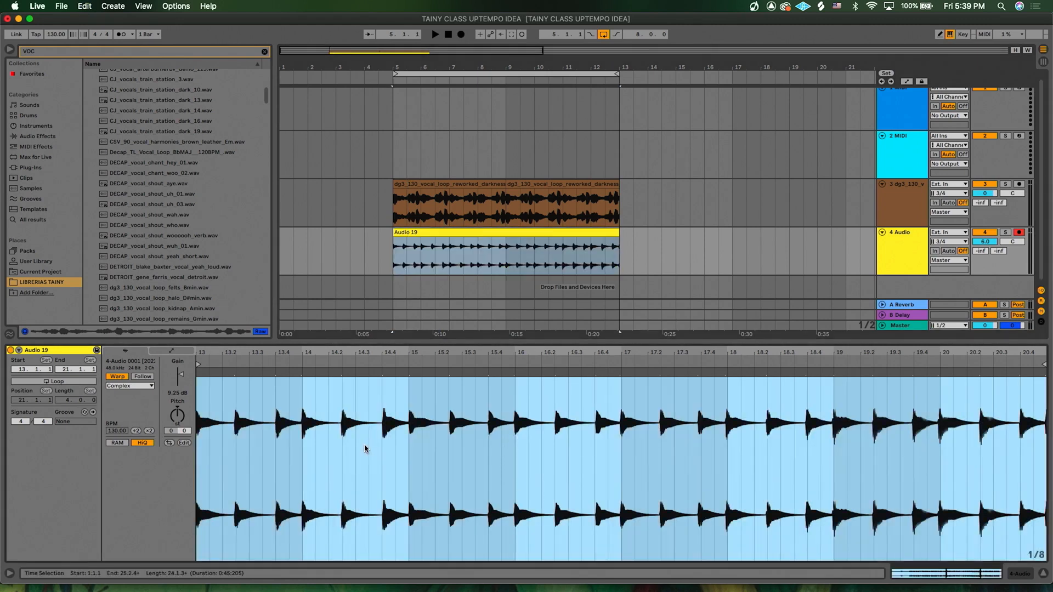
key("super+u")
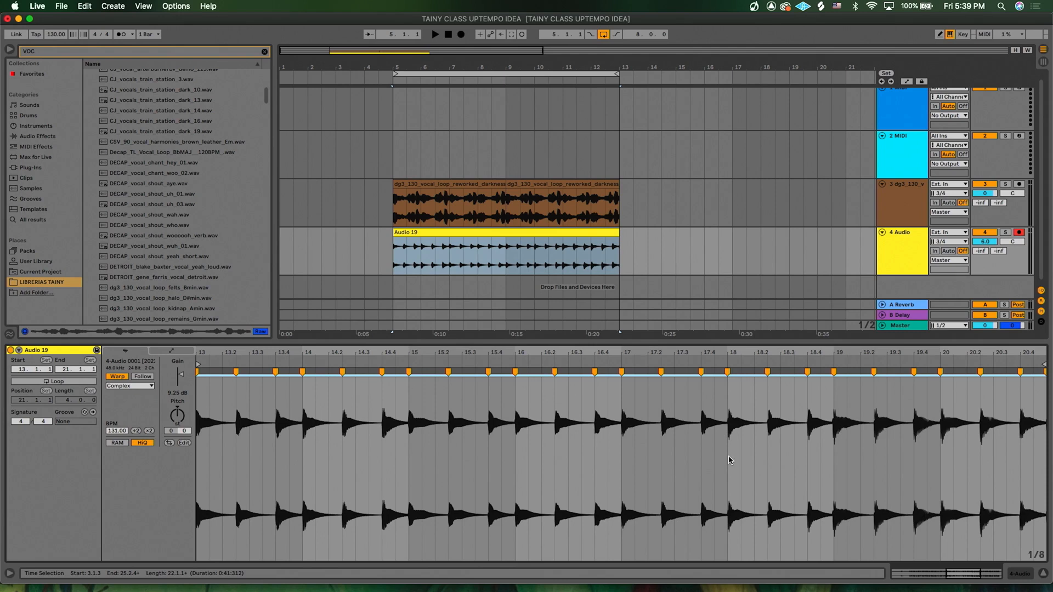
- Move the warp marker at bar 19 slightly later onto its transient
scroll(847, 450, "up", 6)
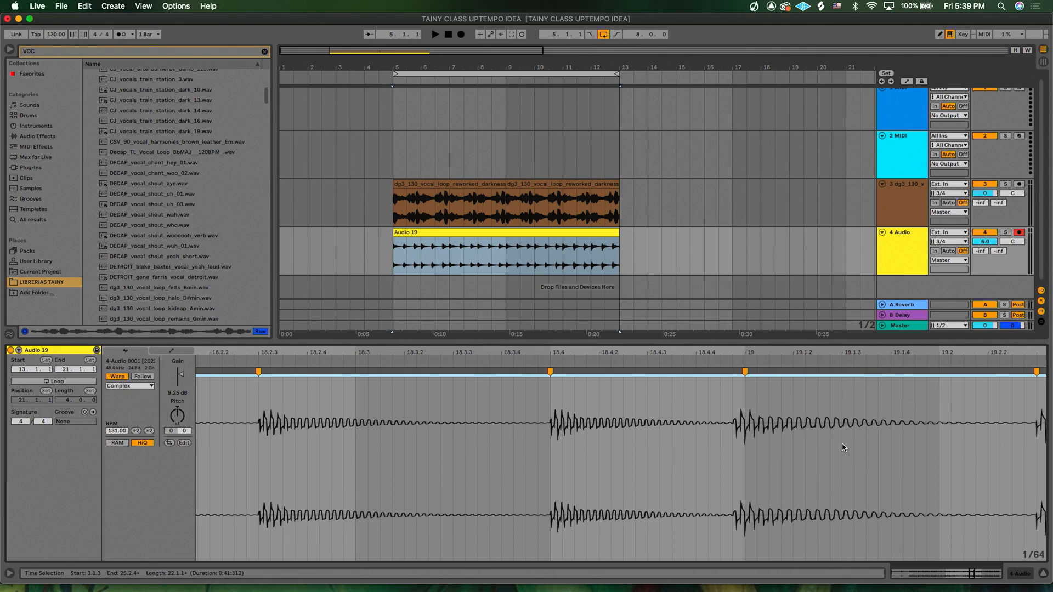
scroll(721, 447, "right", 3)
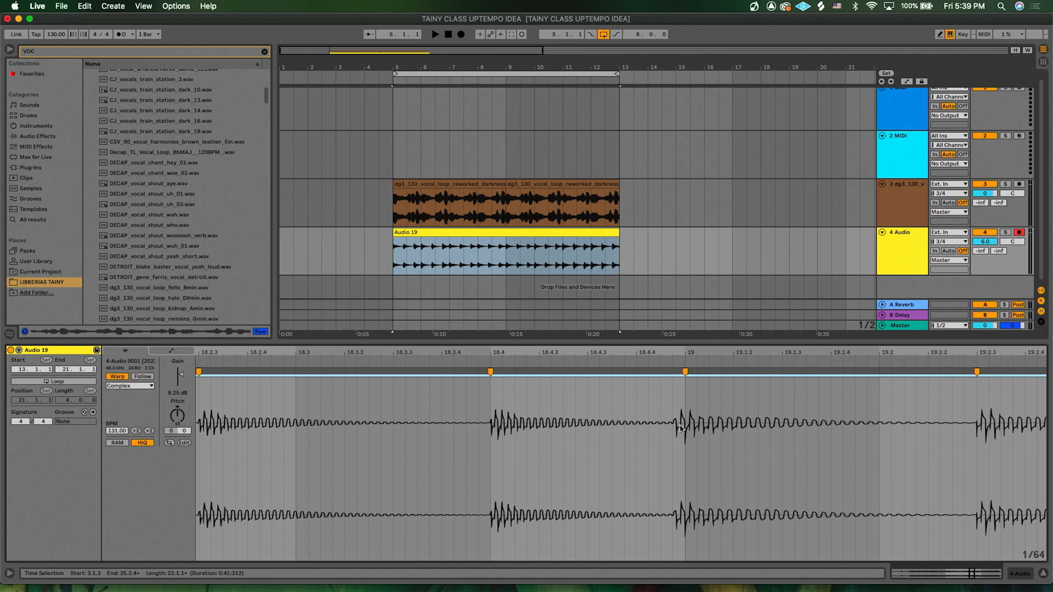
left_click_drag(685, 372, 698, 373)
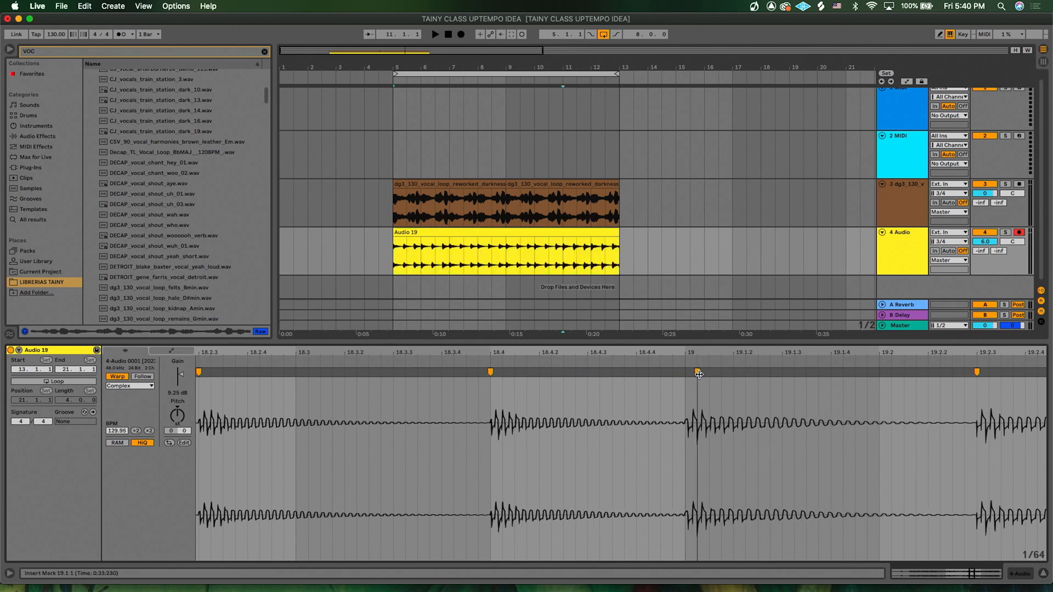
- Move the warp marker at bar 13 slightly later onto its transient
scroll(904, 455, "left", 15)
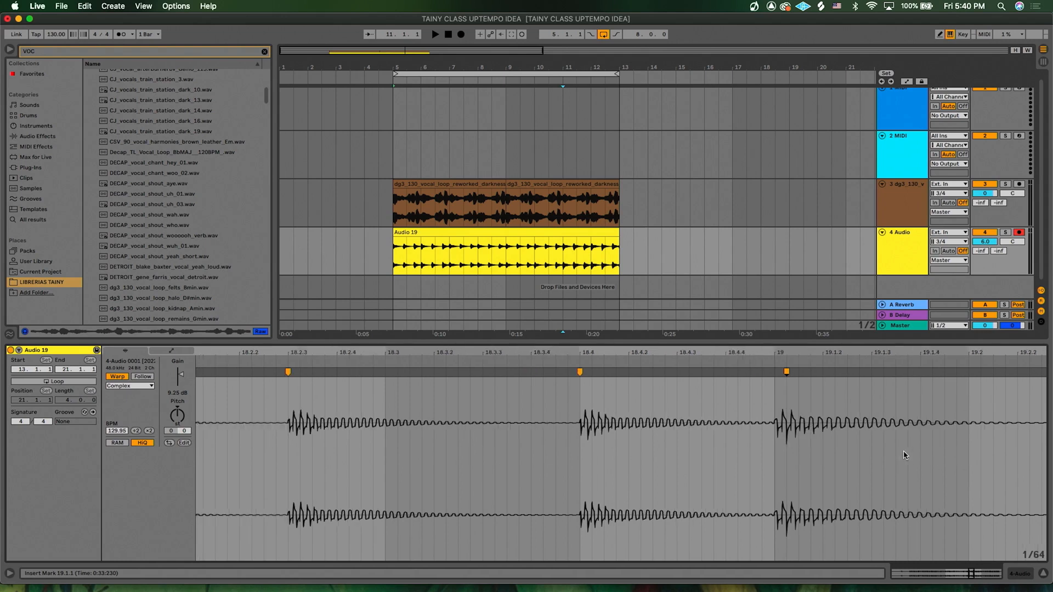
scroll(903, 455, "left", 15)
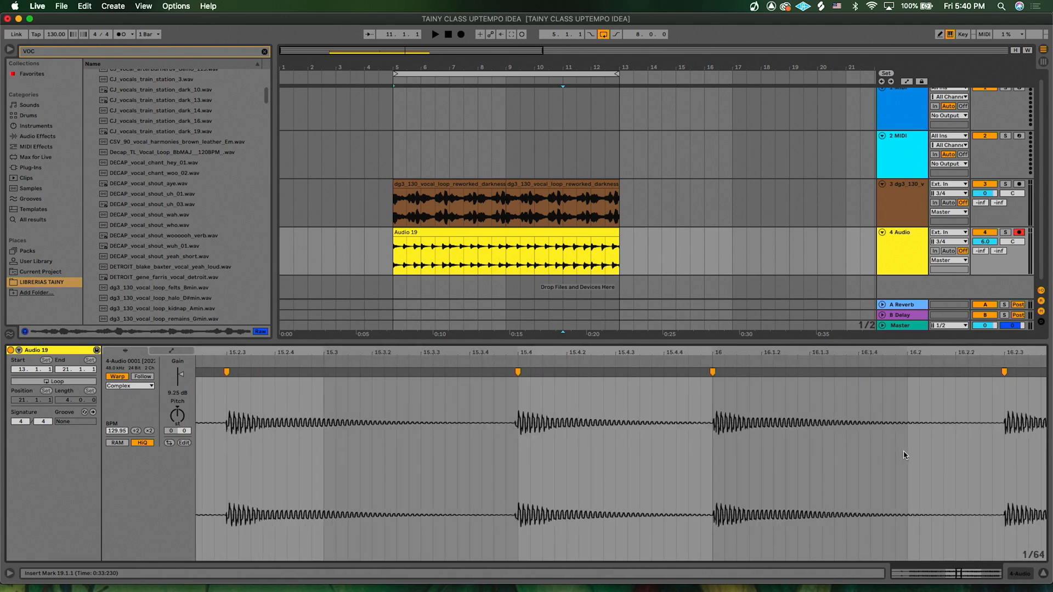
scroll(751, 448, "left", 15)
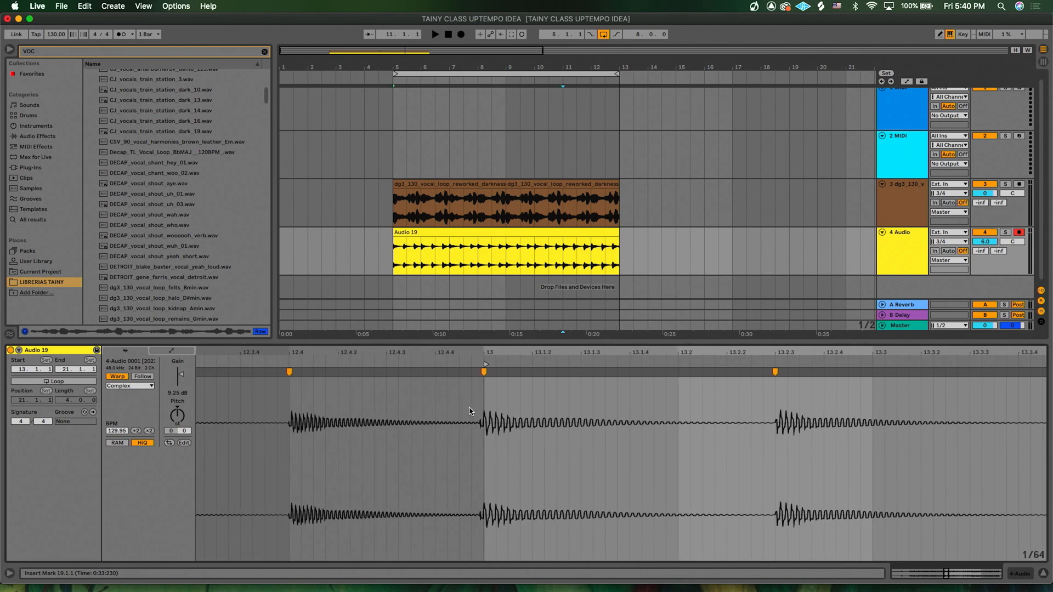
scroll(494, 417, "up", 5)
left_click_drag(434, 373, 462, 377)
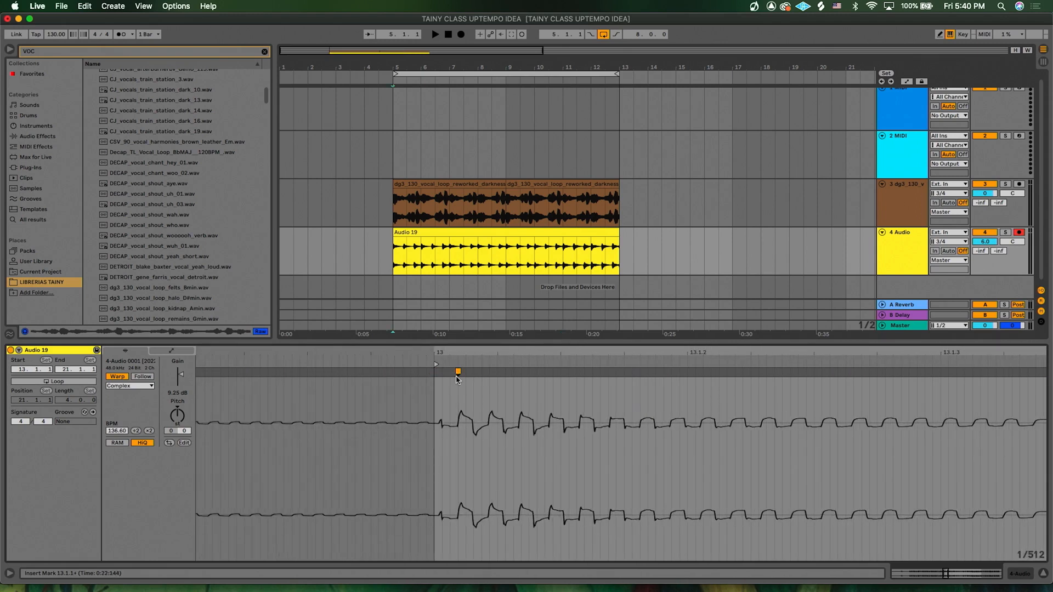
- Nudge a warp marker around bar 14 later so it lines up with its transient
scroll(458, 379, "down", 5)
scroll(669, 422, "right", 6)
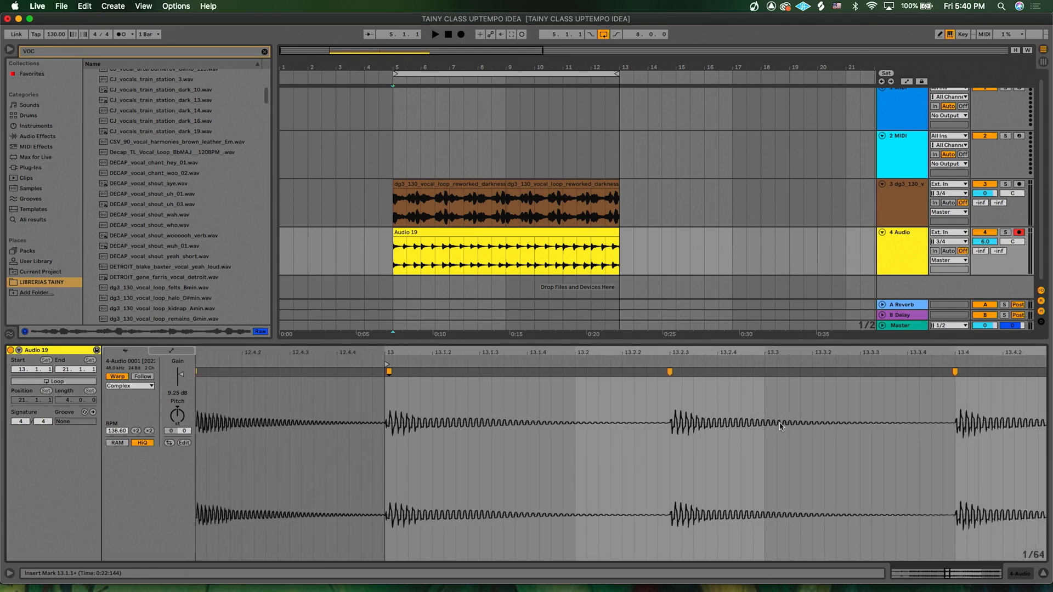
scroll(668, 422, "up", 3)
scroll(668, 423, "right", 6)
scroll(669, 422, "right", 5)
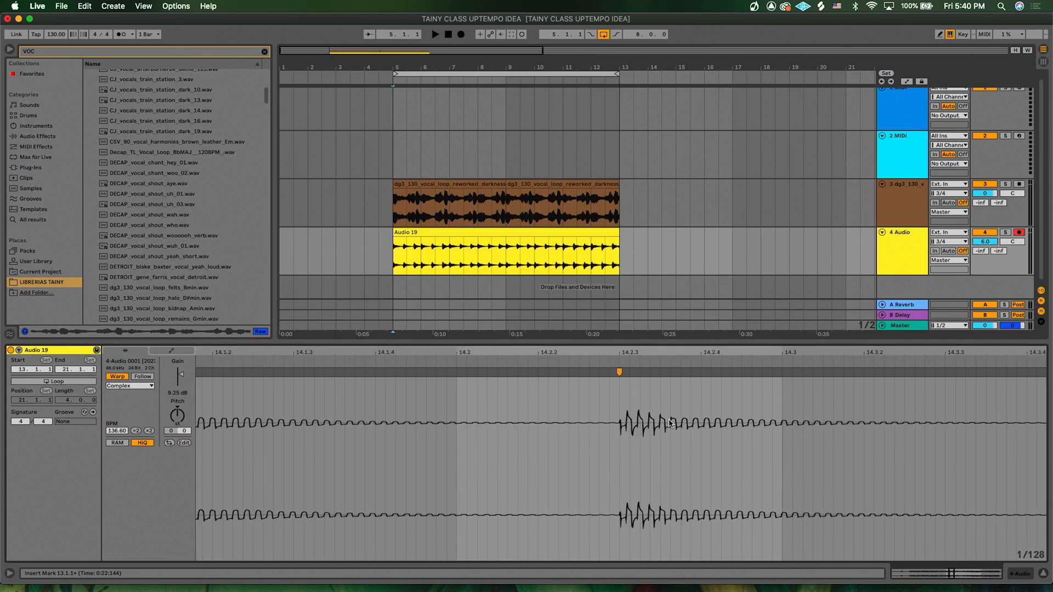
scroll(669, 422, "right", 10)
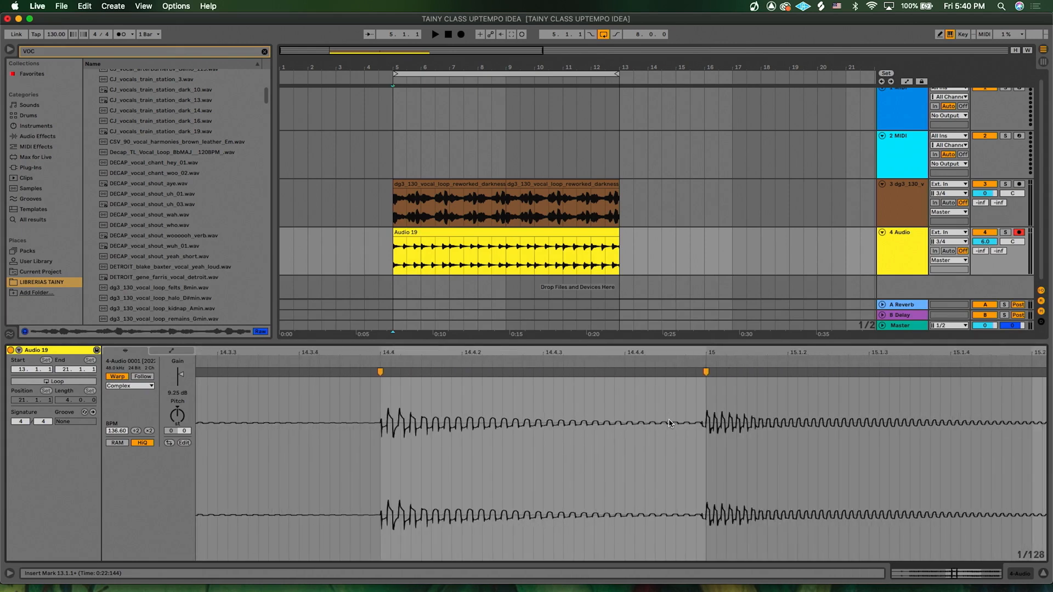
scroll(669, 422, "right", 2)
scroll(621, 410, "up", 3)
left_click_drag(598, 373, 645, 373)
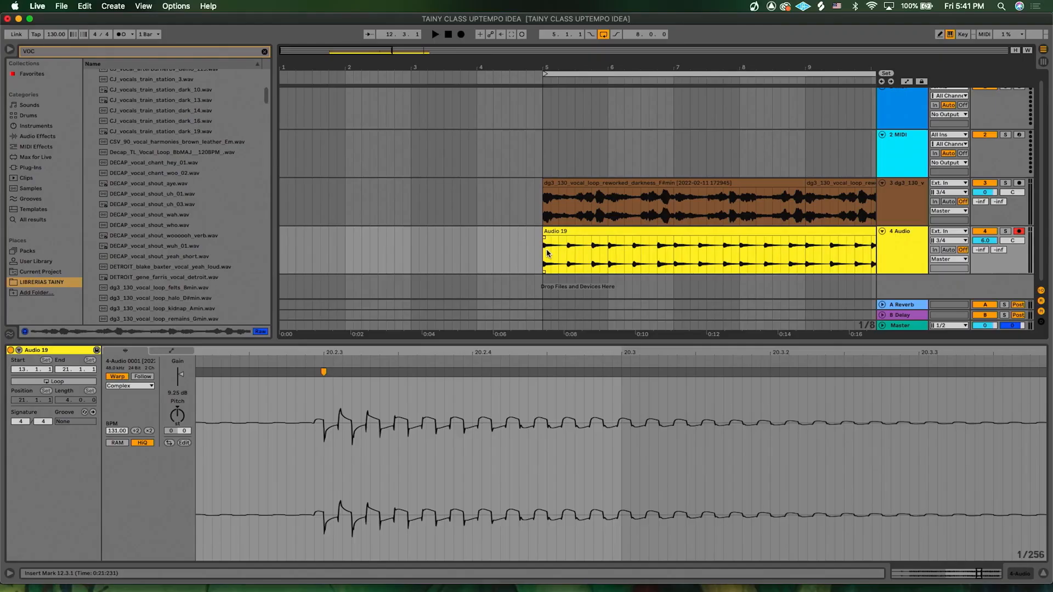
- Play back the arrangement to hear the quantized clip with the vocal
left_click(543, 254)
key("space")
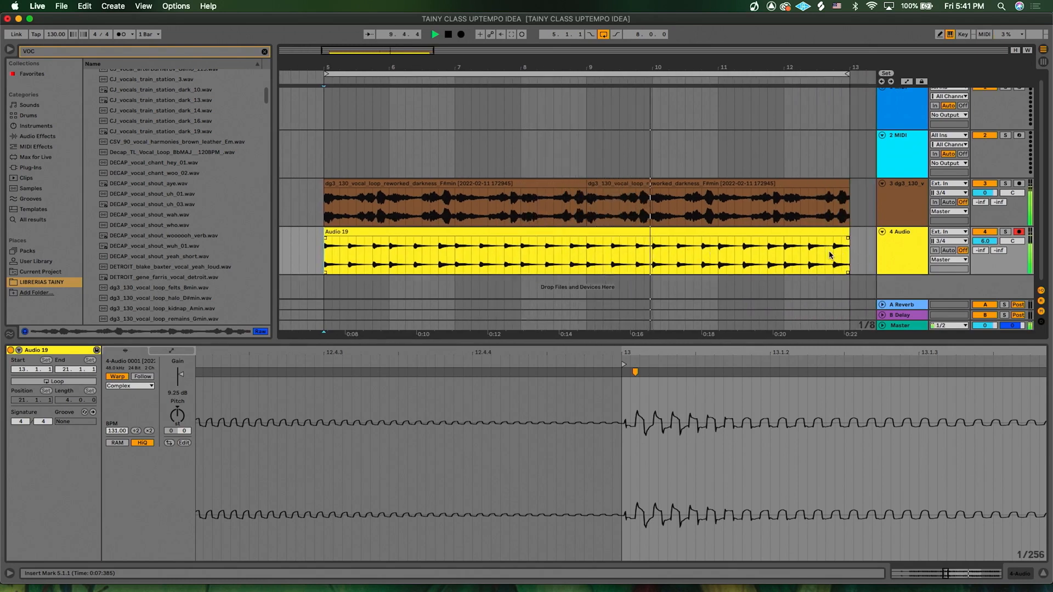
scroll(830, 255, "up", 6)
scroll(830, 254, "right", 4)
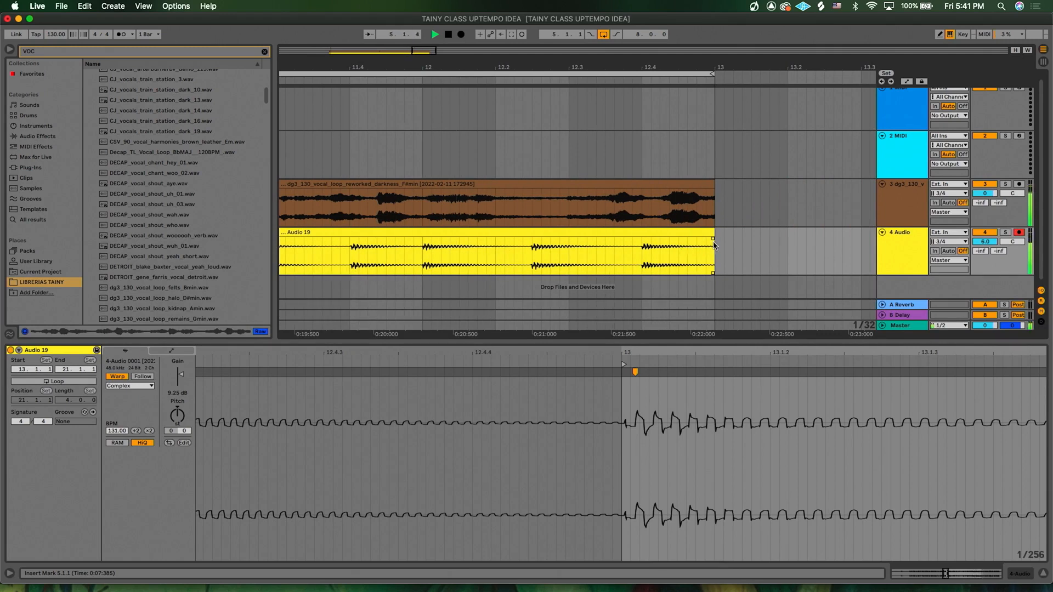
scroll(654, 254, "down", 6)
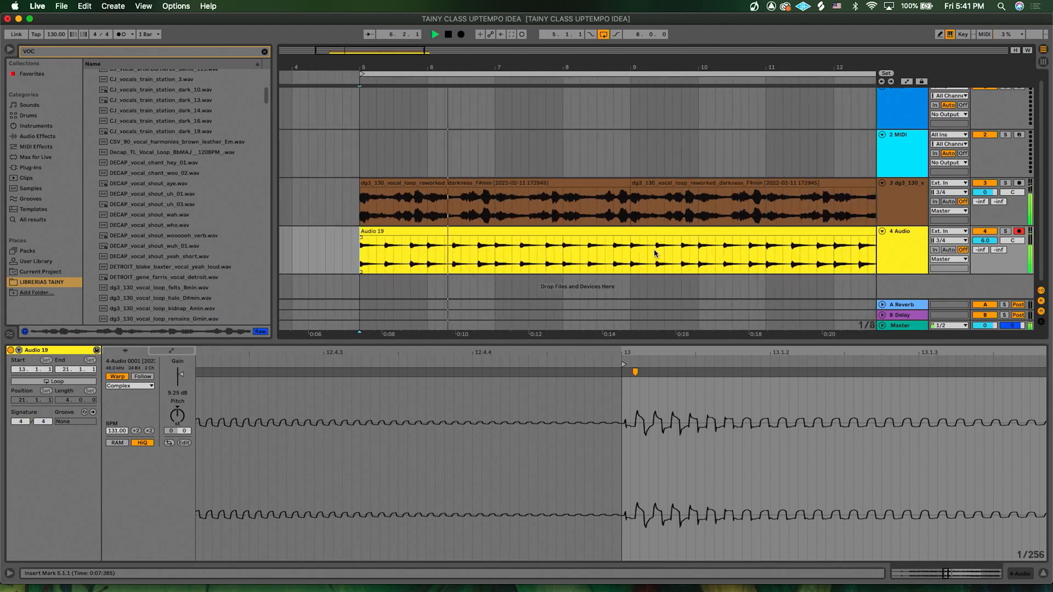
scroll(656, 252, "right", 3)
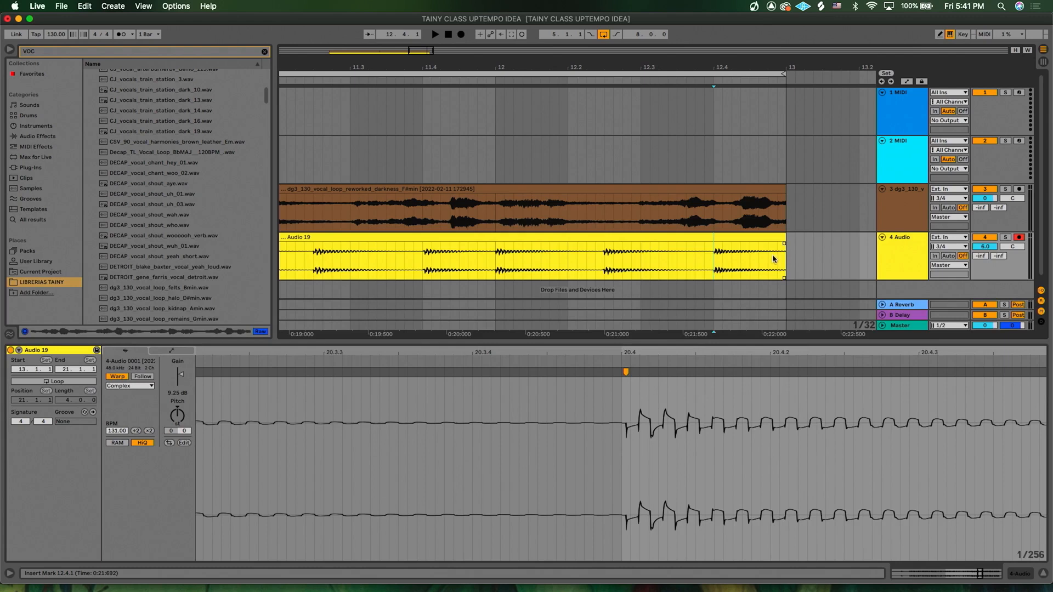
- Add a short fade-out at the end of the Audio 19 clip and adjust its length
left_click(777, 255)
scroll(773, 257, "up", 5)
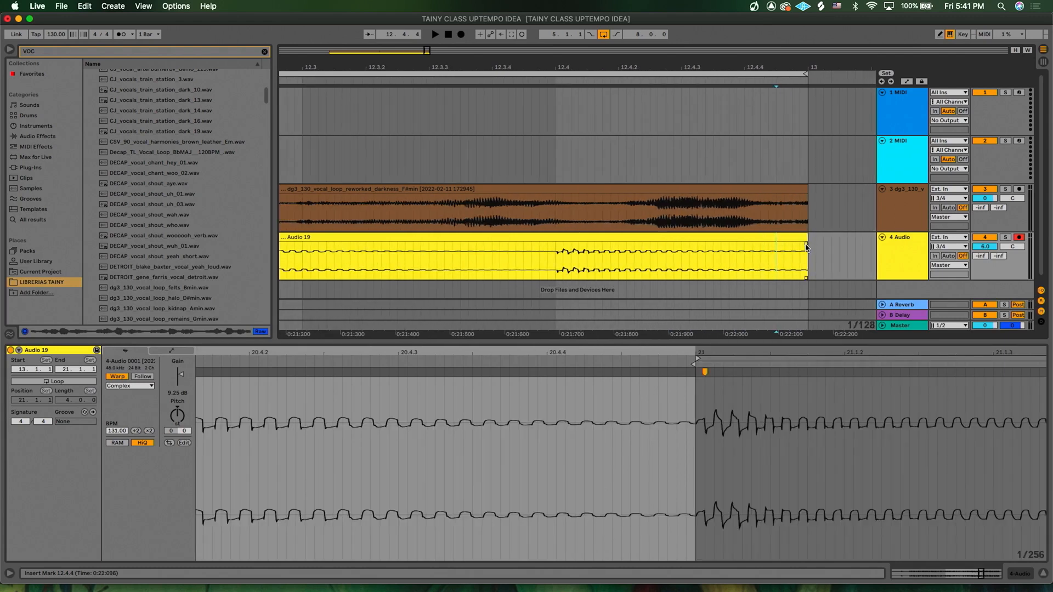
left_click_drag(805, 248, 760, 254)
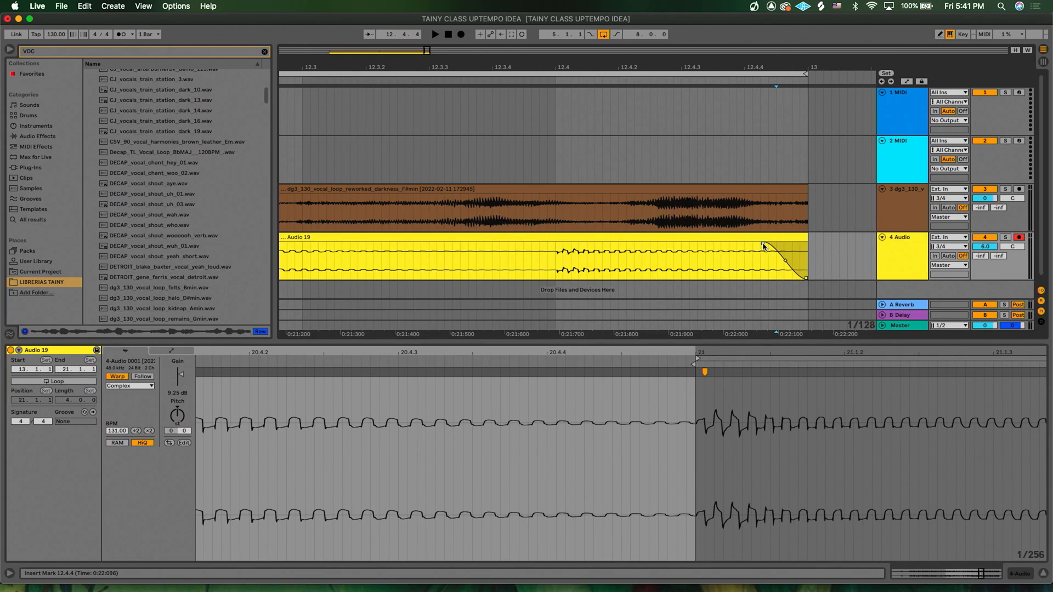
left_click_drag(763, 246, 791, 246)
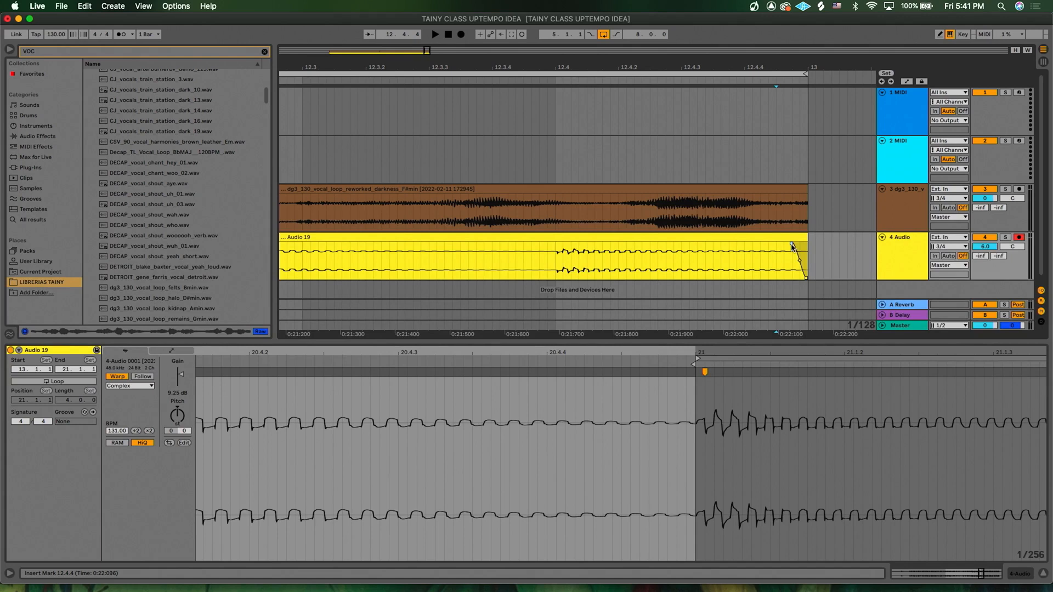
mouse_move(789, 247)
left_mouse_down()
mouse_move(743, 248)
mouse_move(801, 252)
left_mouse_up()
scroll(620, 255, "down", 6)
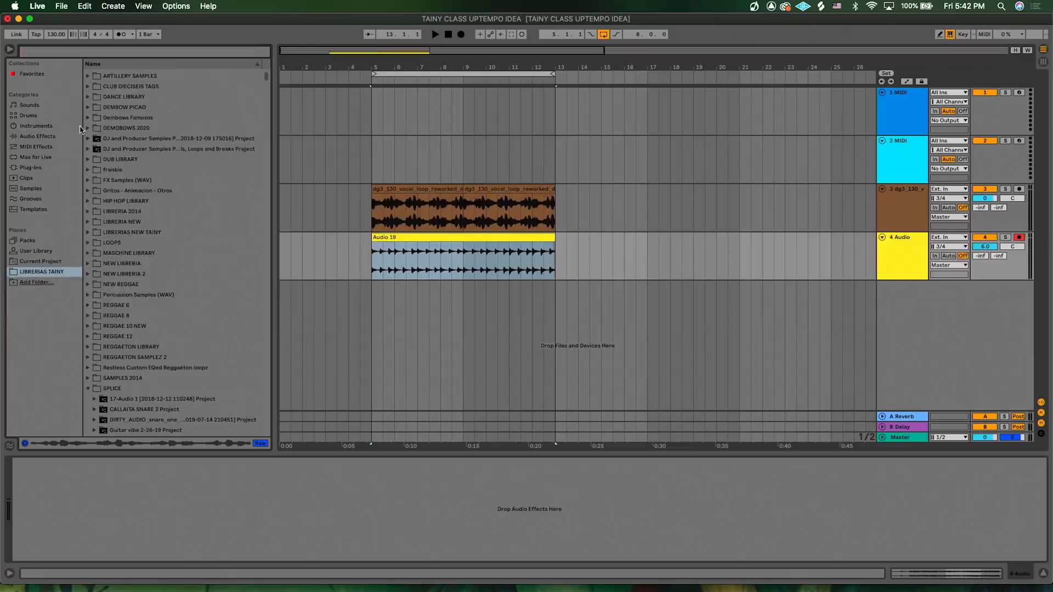
- Load the Saturator preset Warm Up Lows.adv from Drive & Color onto the Audio track
left_click(42, 136)
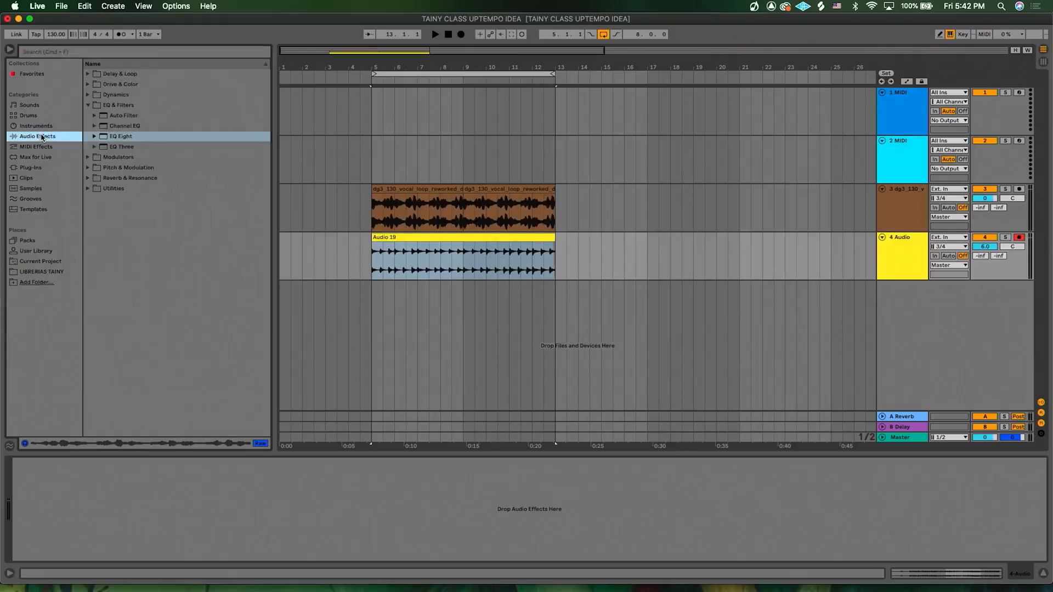
left_click(87, 84)
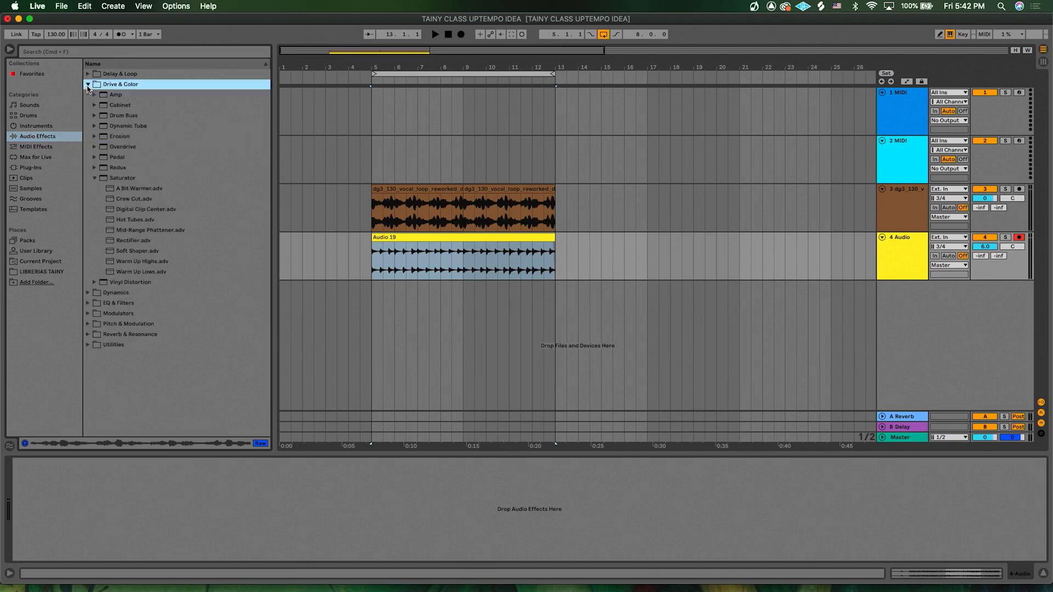
left_click(107, 178)
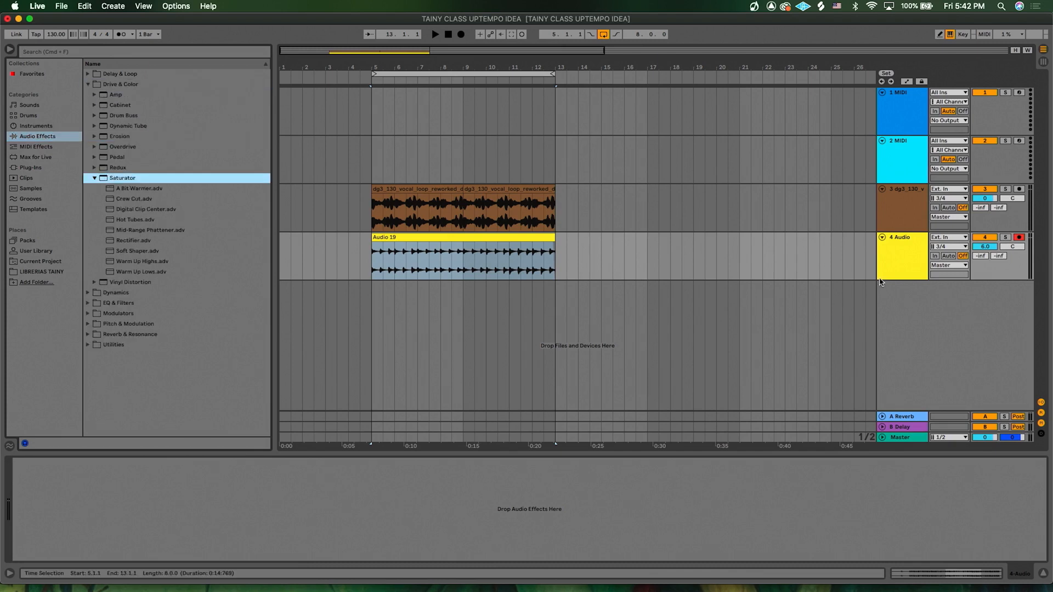
left_click(138, 272)
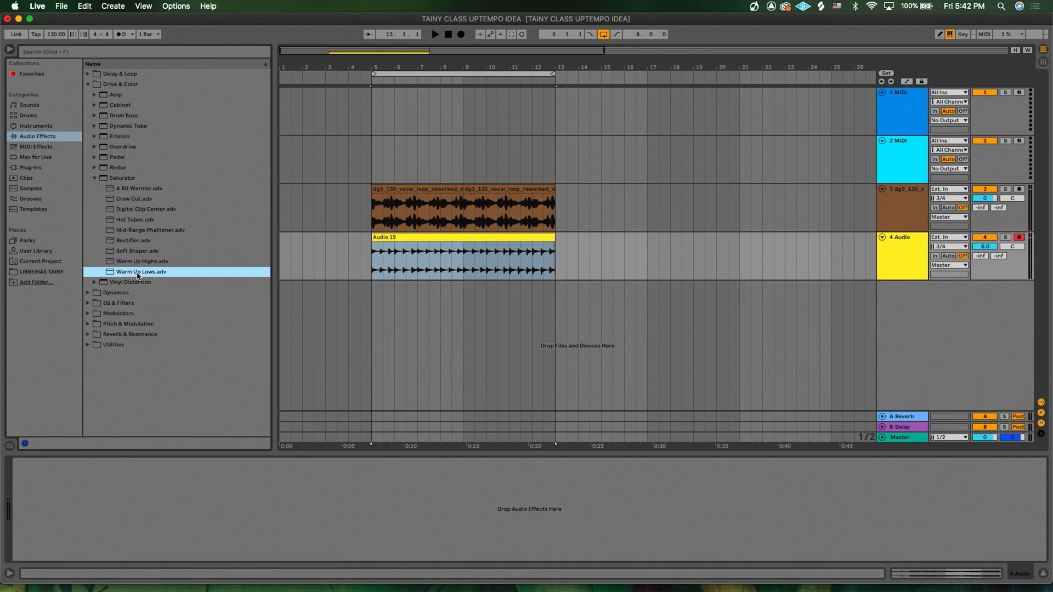
left_click_drag(212, 473, 213, 494)
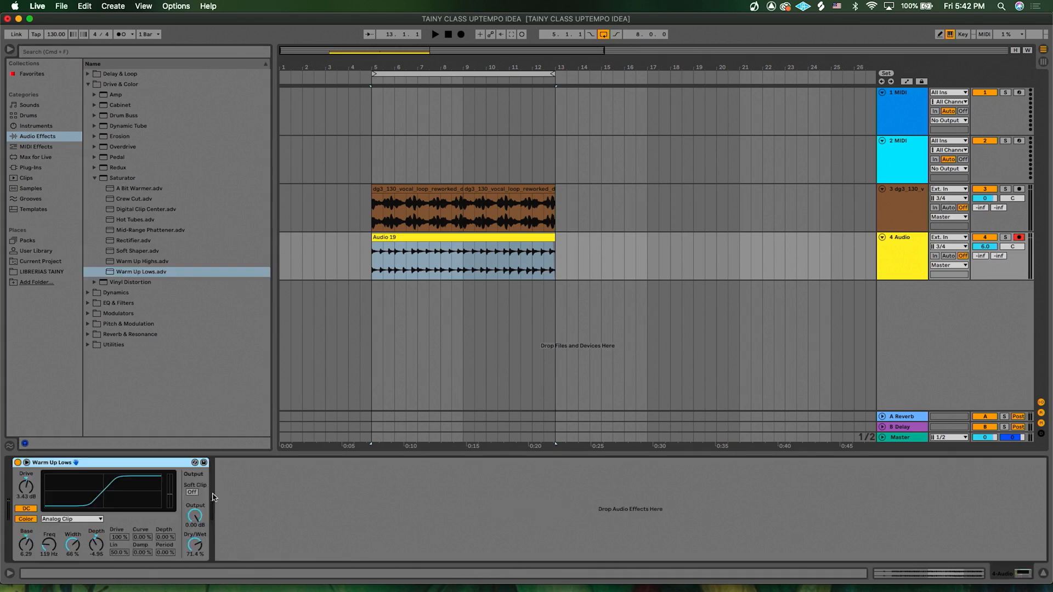
- Raise the Saturator's Drive to 5.71 dB and its Base to 8.57
left_click(367, 260)
key("plus")
key("plus")
left_click_drag(26, 486, 26, 482)
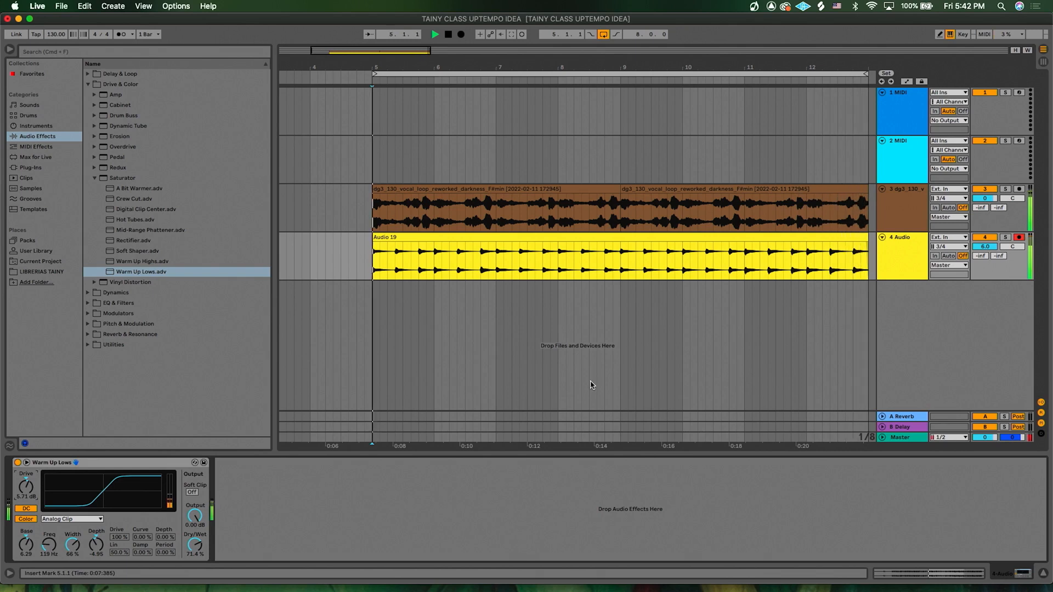
mouse_move(25, 544)
left_mouse_down()
mouse_move(26, 532)
mouse_move(26, 553)
mouse_move(25, 536)
left_mouse_up()
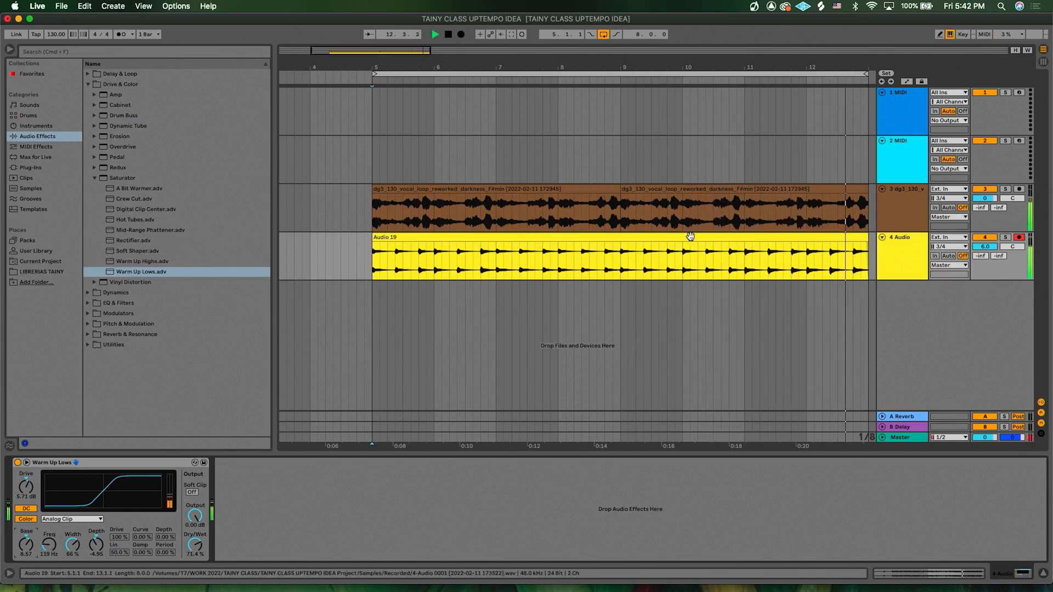
- Lower the Audio track's volume to 4.8 dB
left_click_drag(985, 251, 980, 253)
left_click(888, 264)
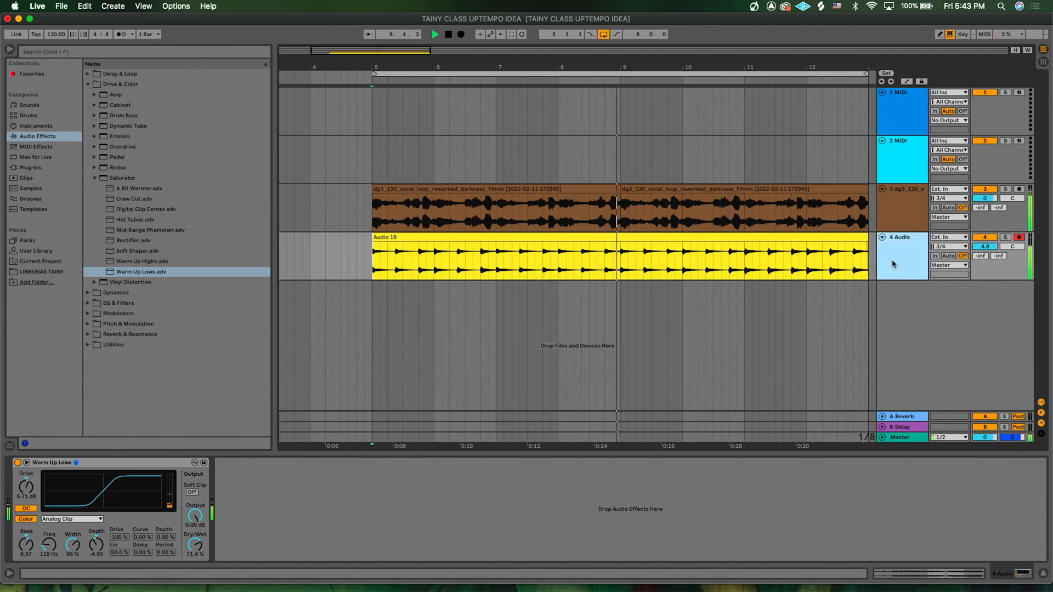
scroll(592, 283, "down", 2)
key("minus")
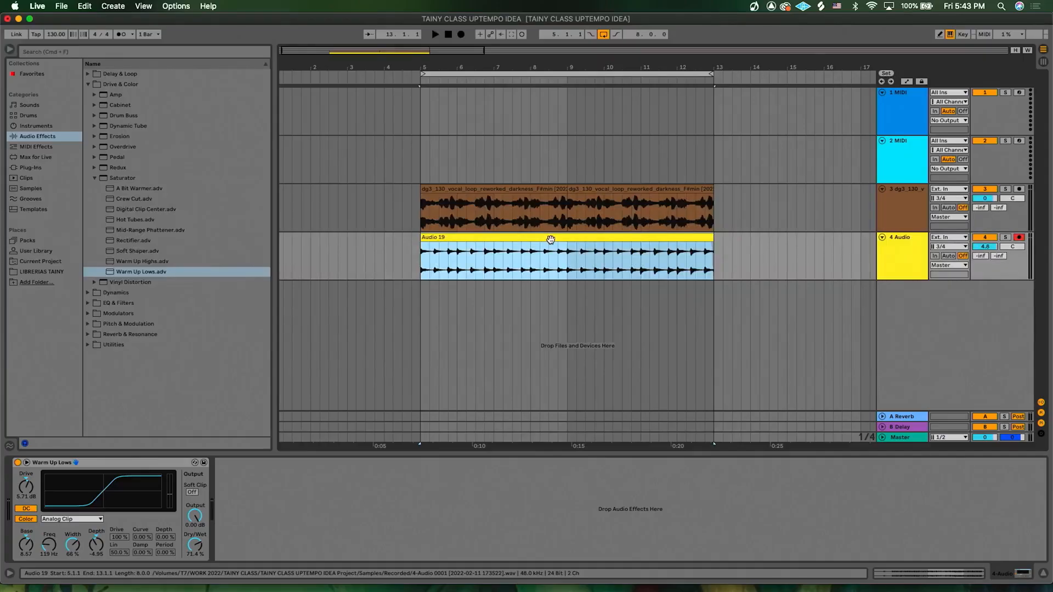
scroll(723, 266, "right", 2)
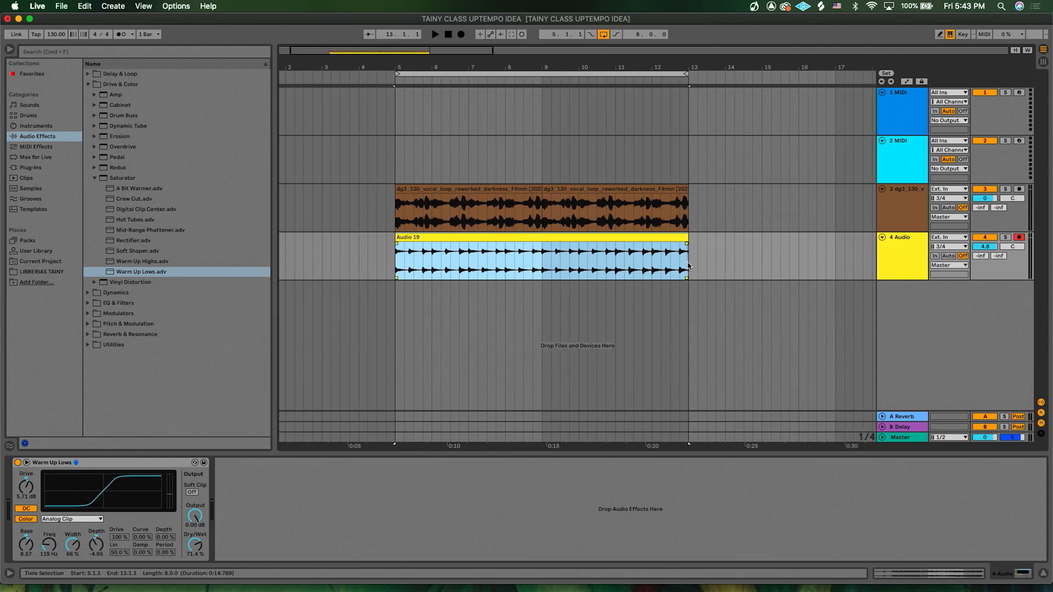
- Duplicate the Audio 19 clip so a copy follows it on the Audio track
left_click(689, 267)
key("super+d")
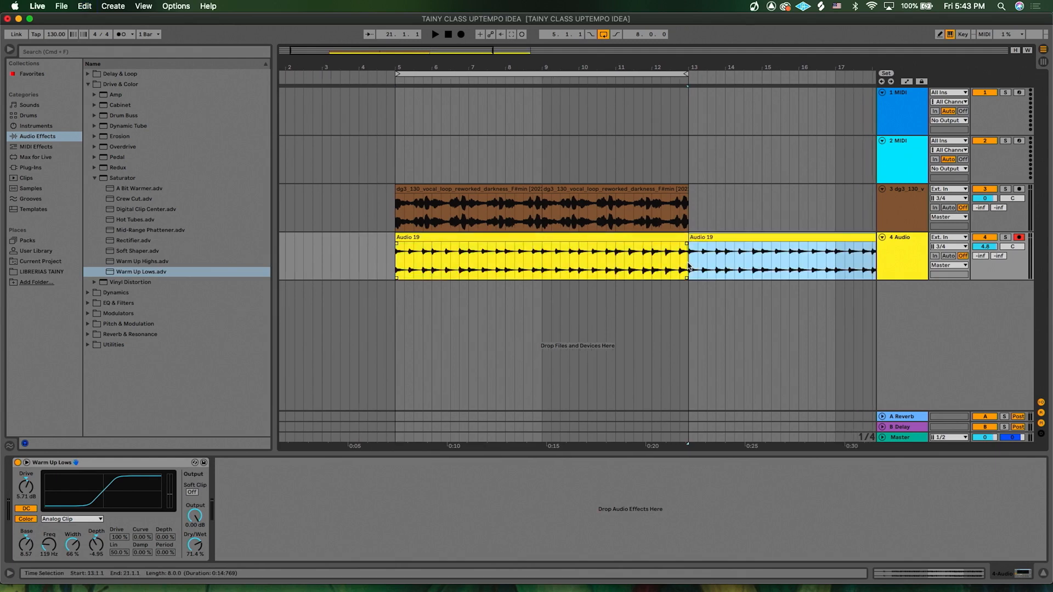
- Open the first Audio 19 clip and switch its warp mode to Beats, preserving Transients, with the transient envelope set to 75
left_click(597, 240)
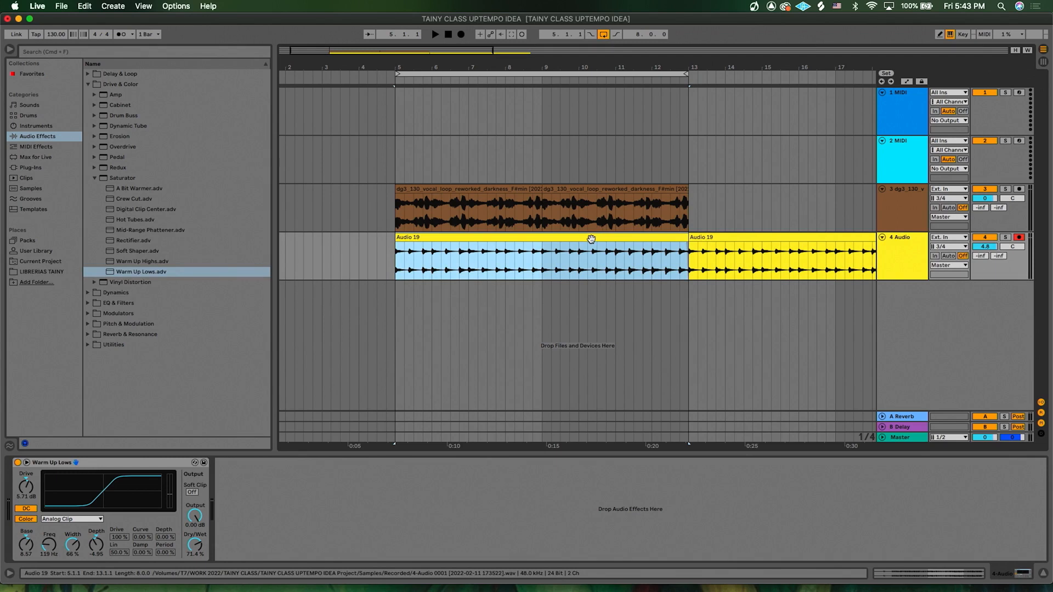
double_click(591, 239)
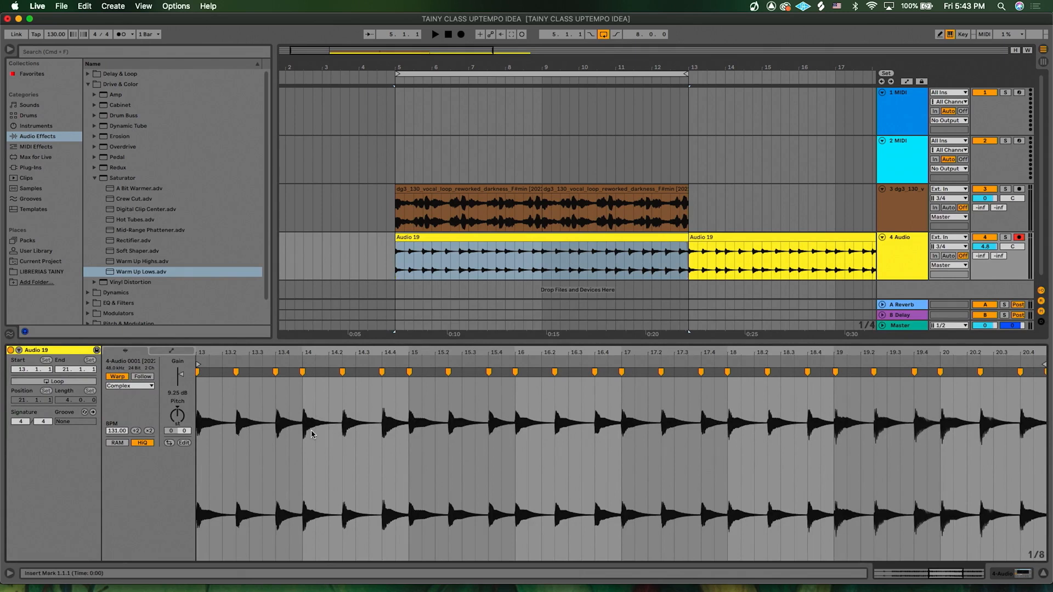
scroll(311, 430, "up", 4)
left_click_drag(309, 406, 363, 410)
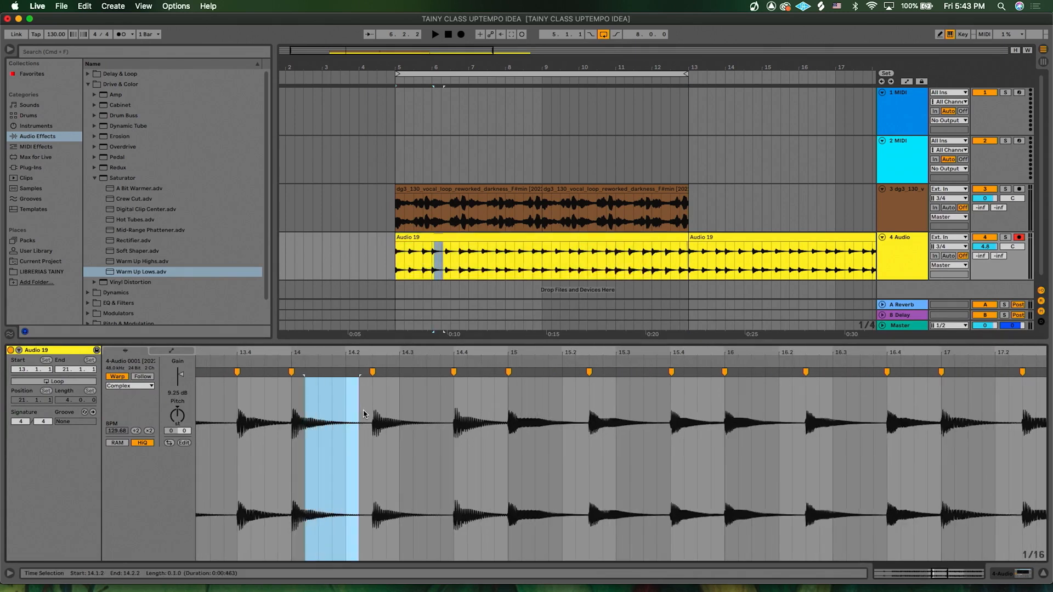
left_click(346, 414)
scroll(275, 428, "left", 5)
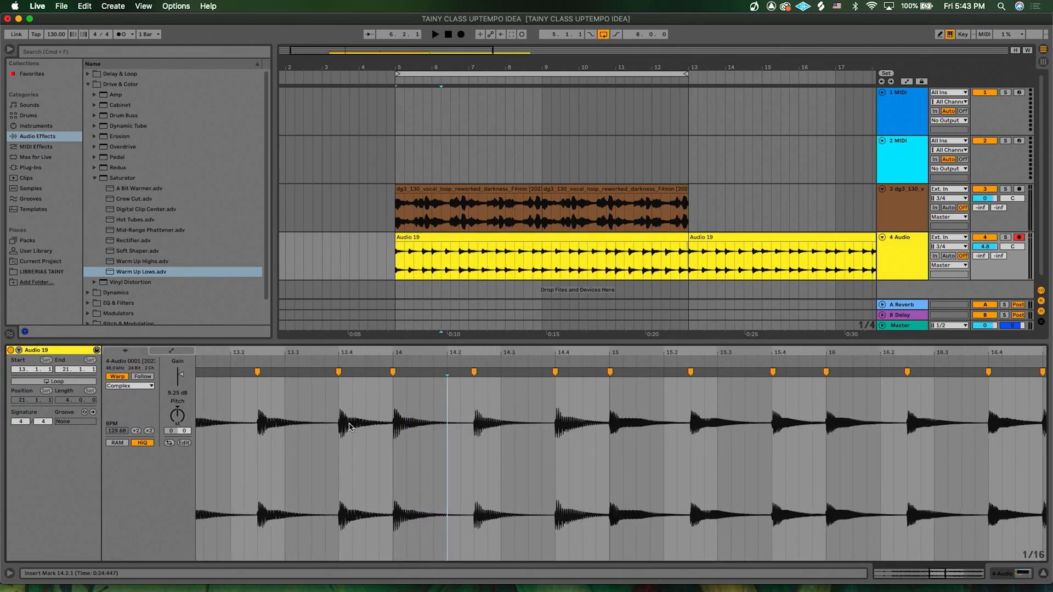
left_click(142, 387)
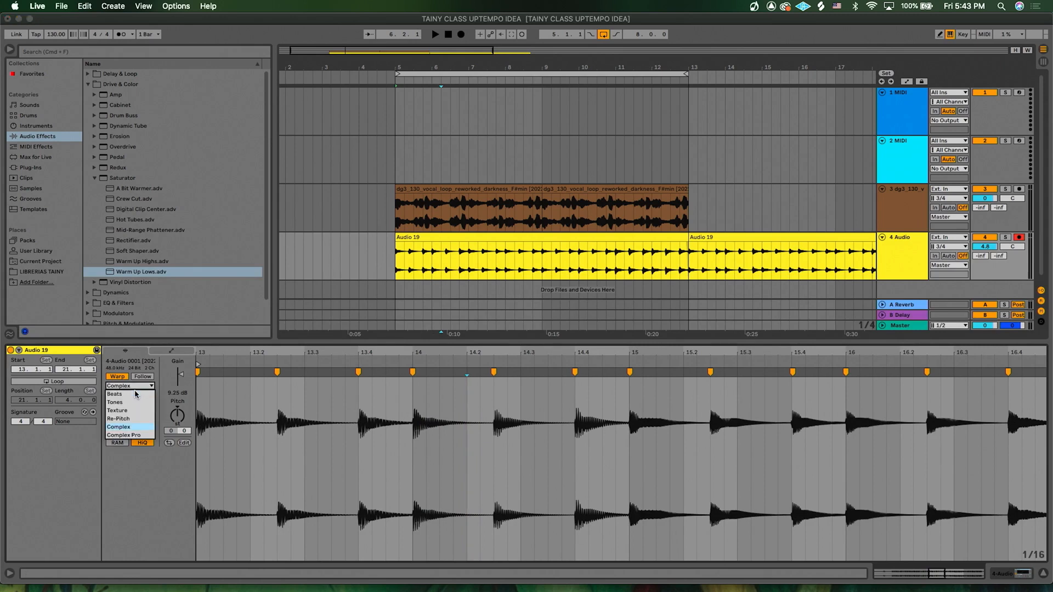
left_click(132, 394)
left_click(121, 412)
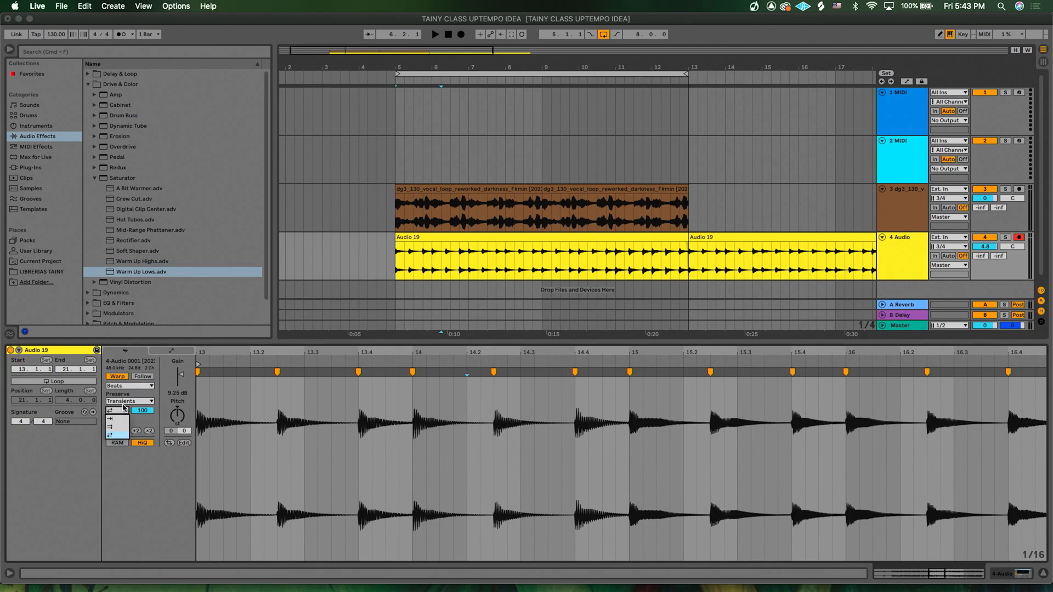
left_click(130, 387)
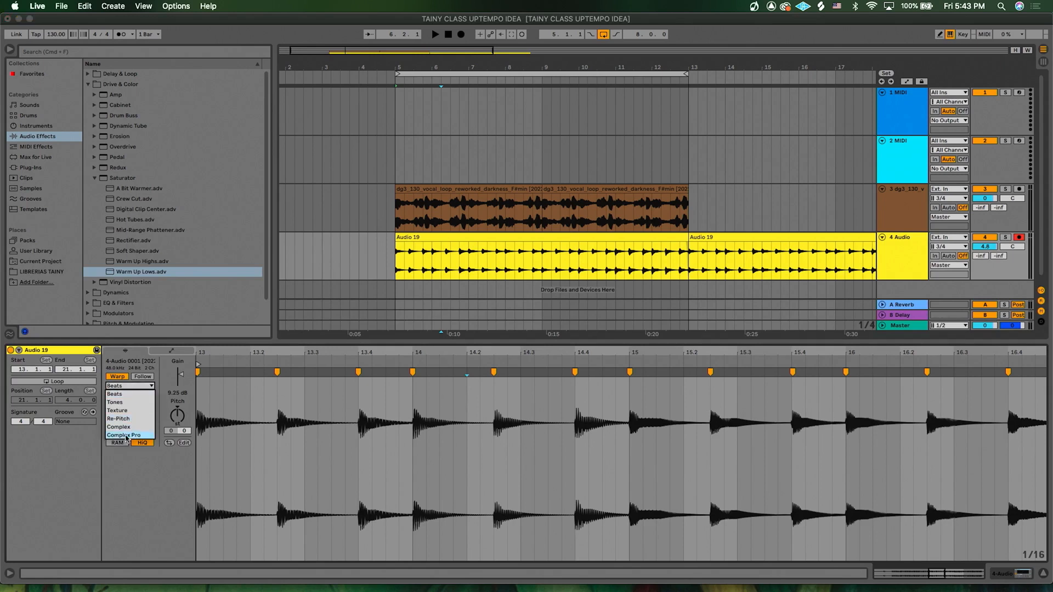
left_click(125, 395)
left_click(128, 401)
left_click(129, 407)
left_click(118, 411)
left_click(122, 421)
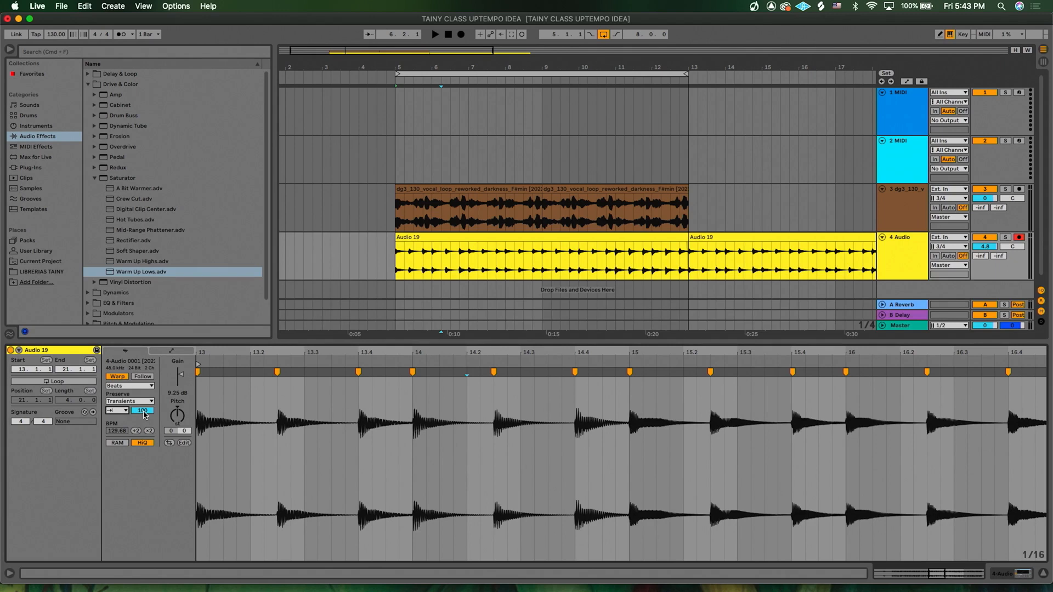
left_click_drag(144, 415, 144, 430)
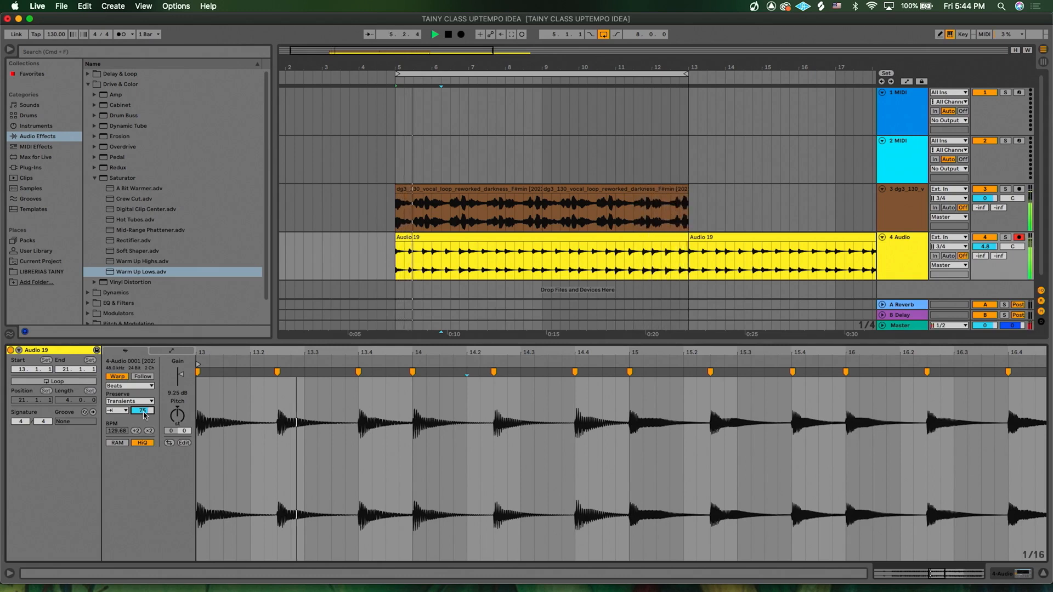
- Load the Sonic Academy ANA 2 plug-in onto the 2 MIDI track
double_click(545, 343)
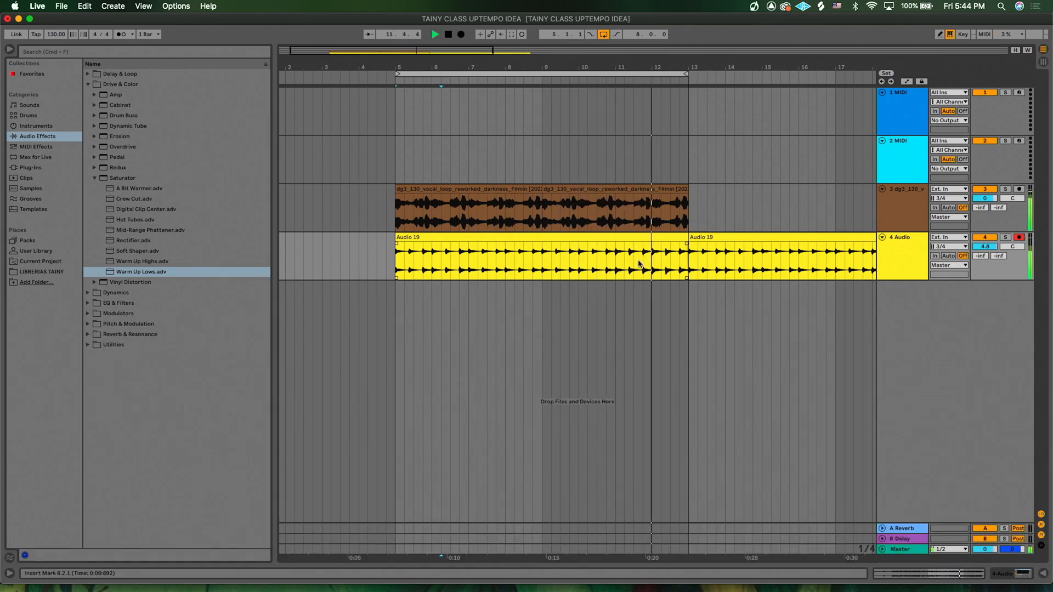
left_click(397, 272)
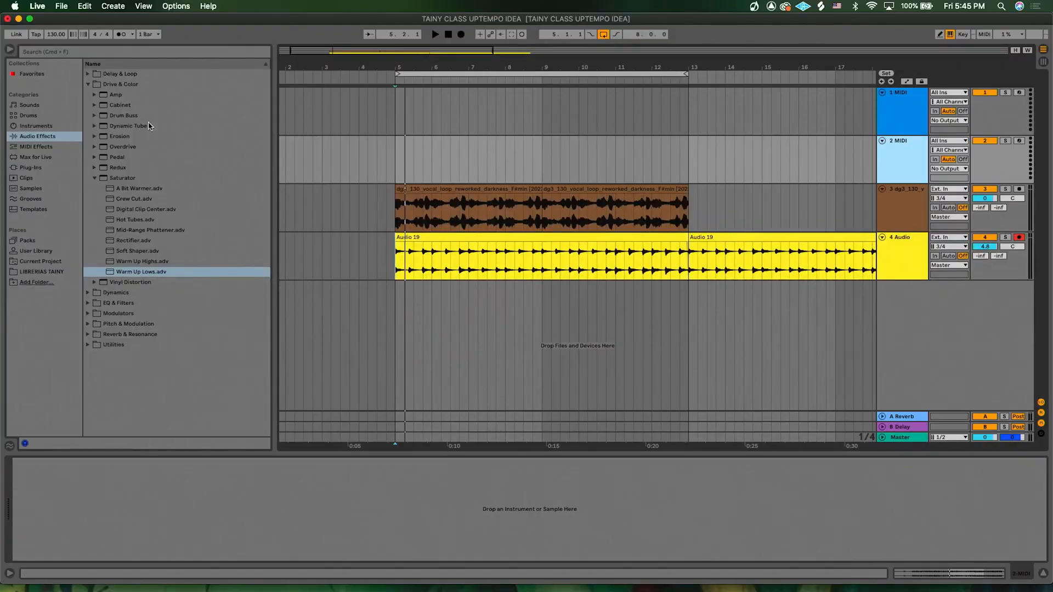
left_click(36, 168)
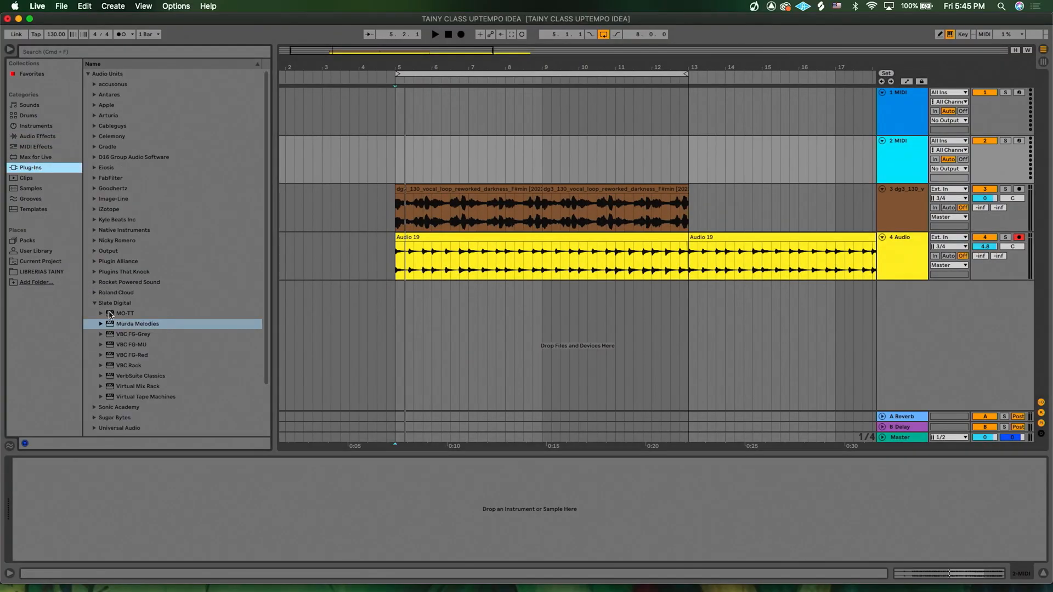
left_click(96, 408)
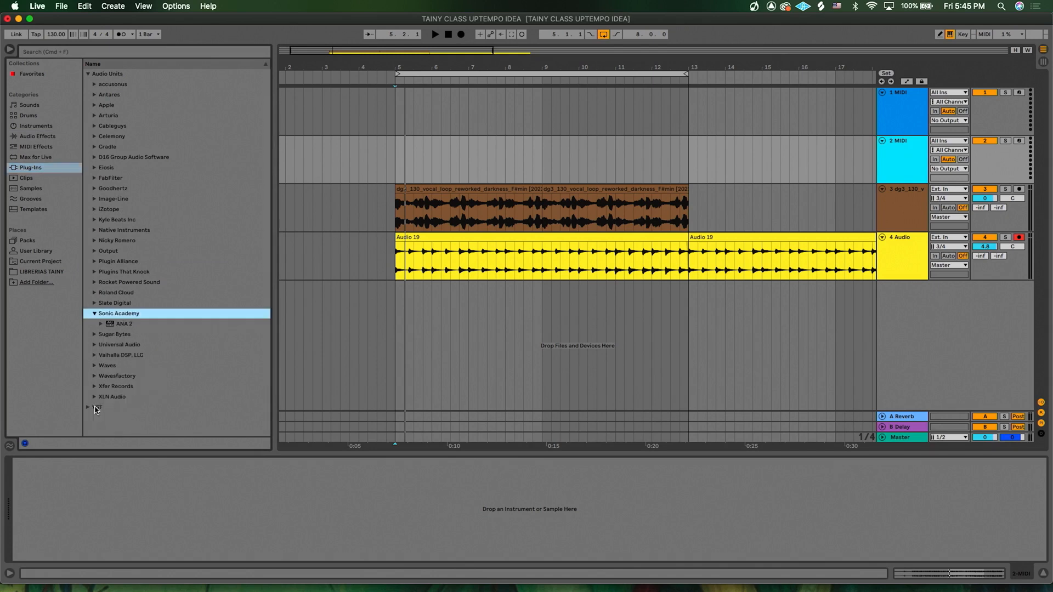
left_click(124, 324)
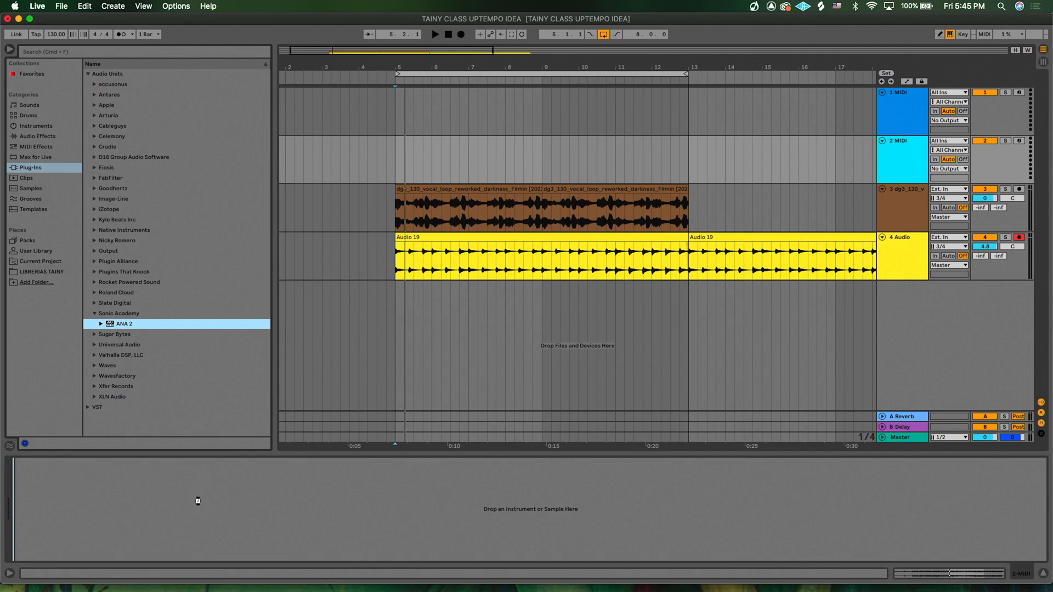
left_click_drag(198, 501, 198, 501)
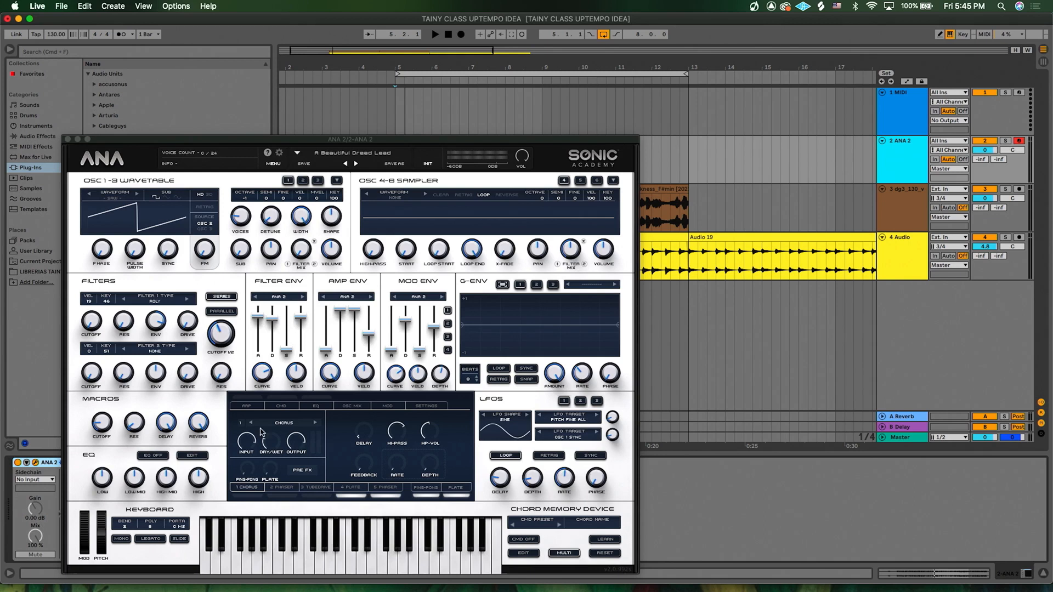
- Audition the Keys presets in ANA 2's preset browser and settle on the Church preset
left_click(364, 156)
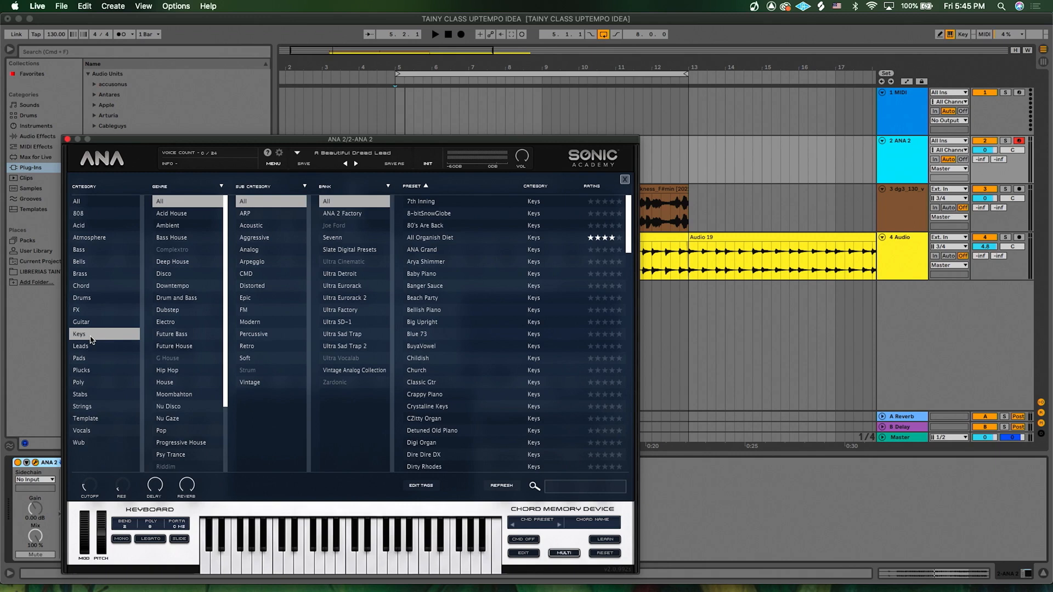
left_click(433, 251)
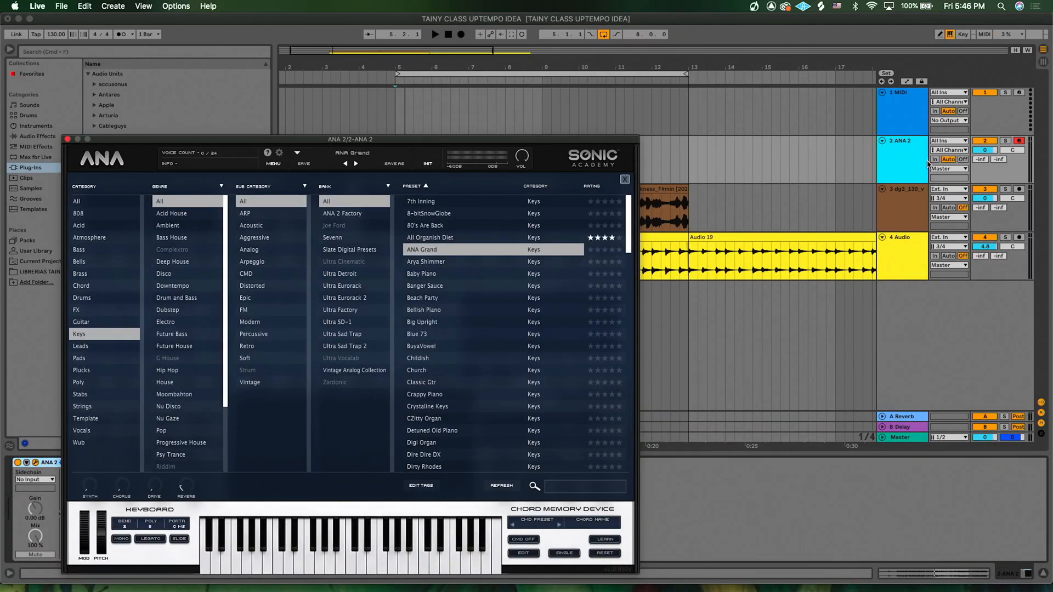
left_click(909, 162)
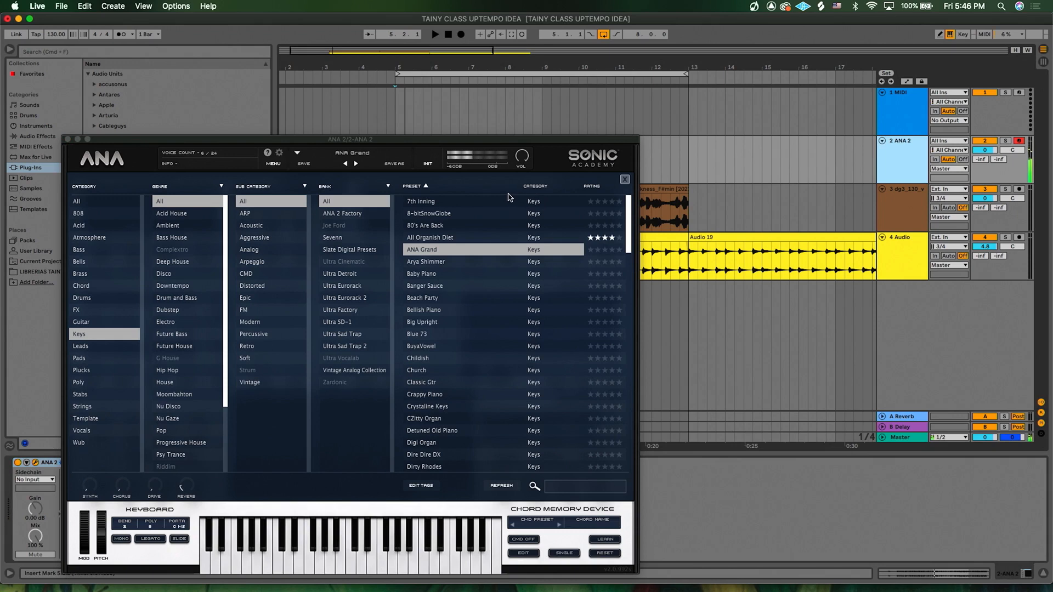
left_click(356, 164)
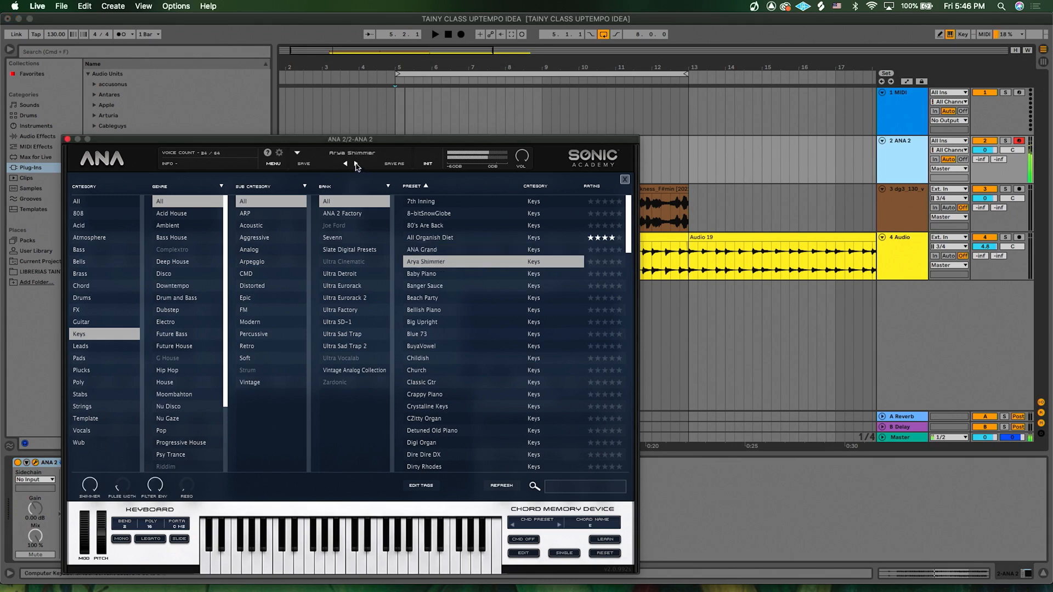
left_click(355, 163)
left_click(355, 163)
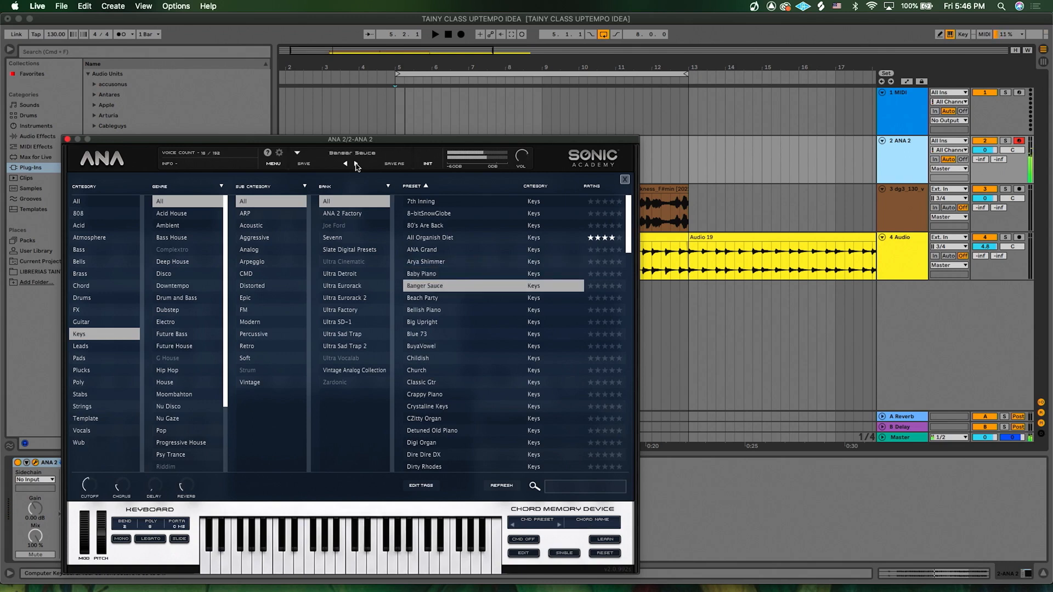
left_click(356, 164)
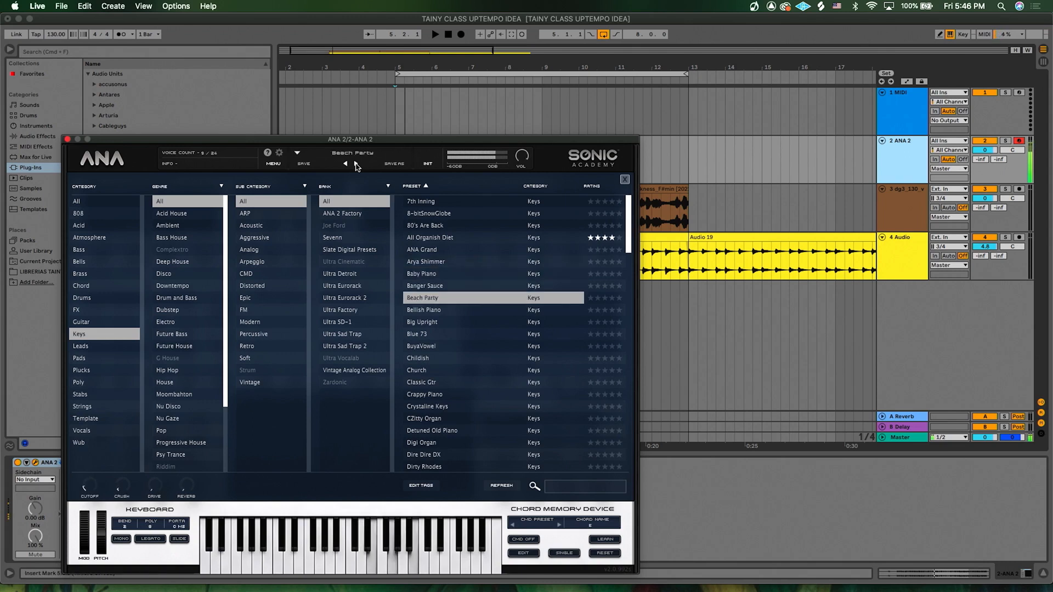
left_click(356, 163)
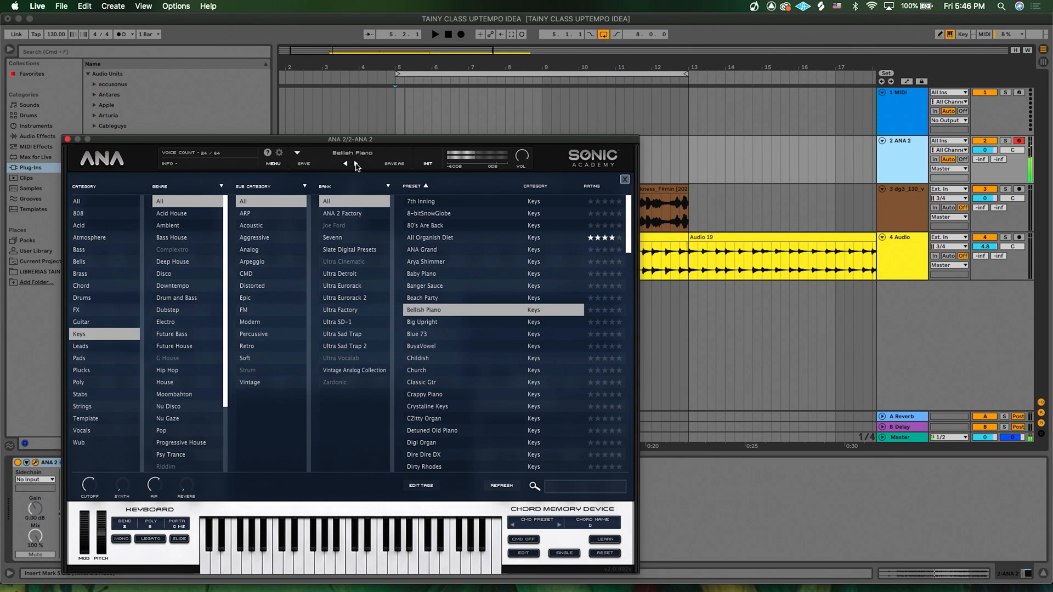
left_click(356, 163)
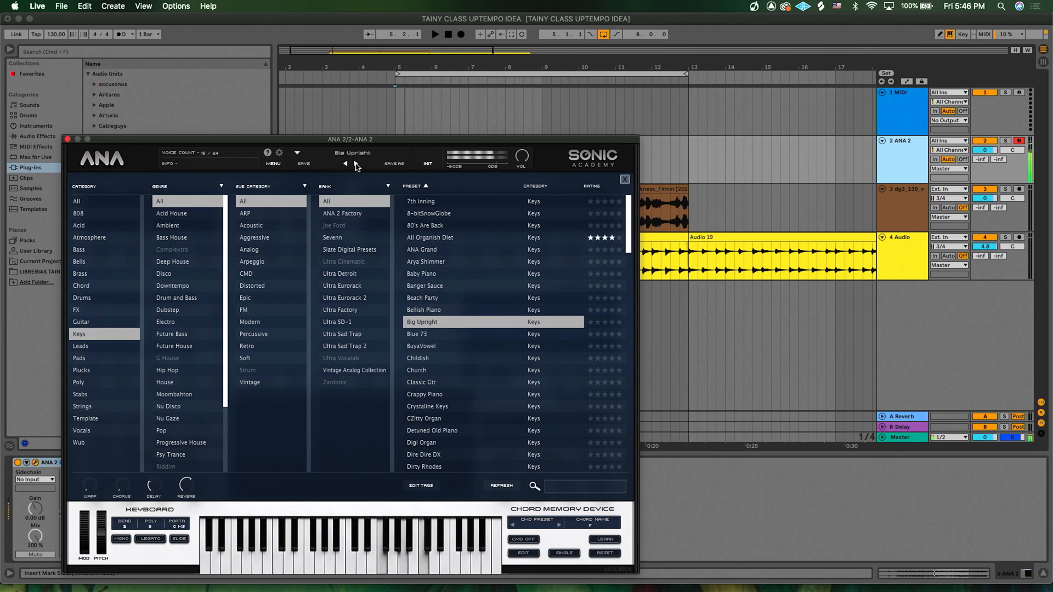
left_click(356, 164)
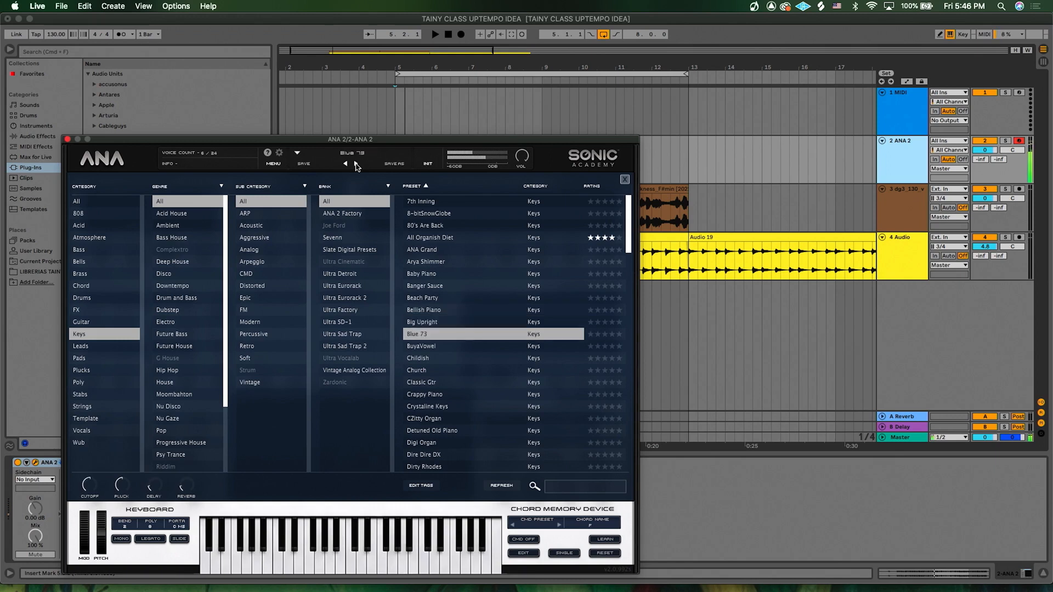
left_click(356, 163)
left_click(356, 163)
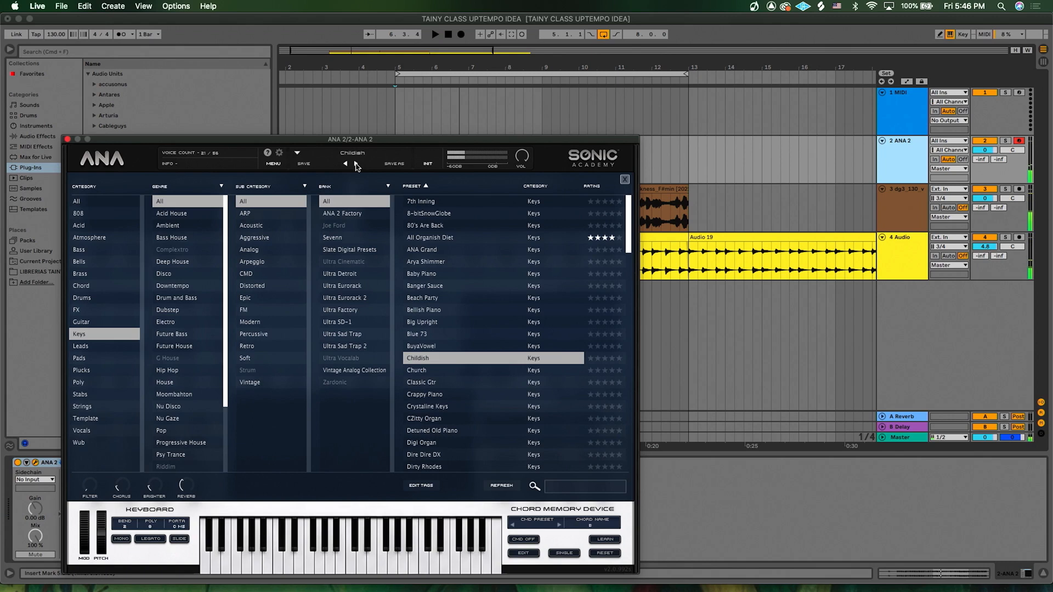
left_click(356, 163)
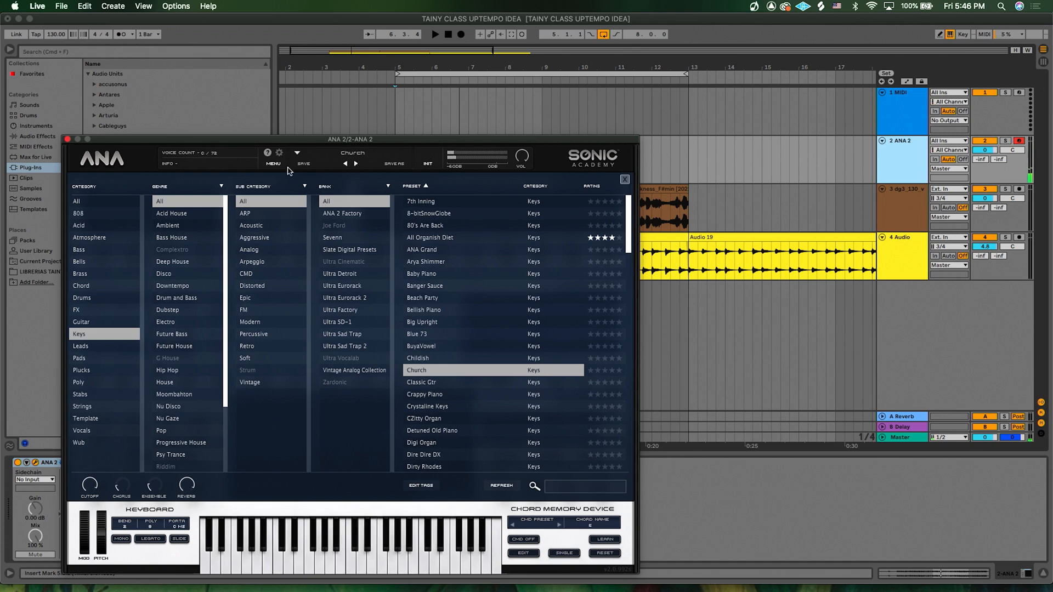
left_click(624, 180)
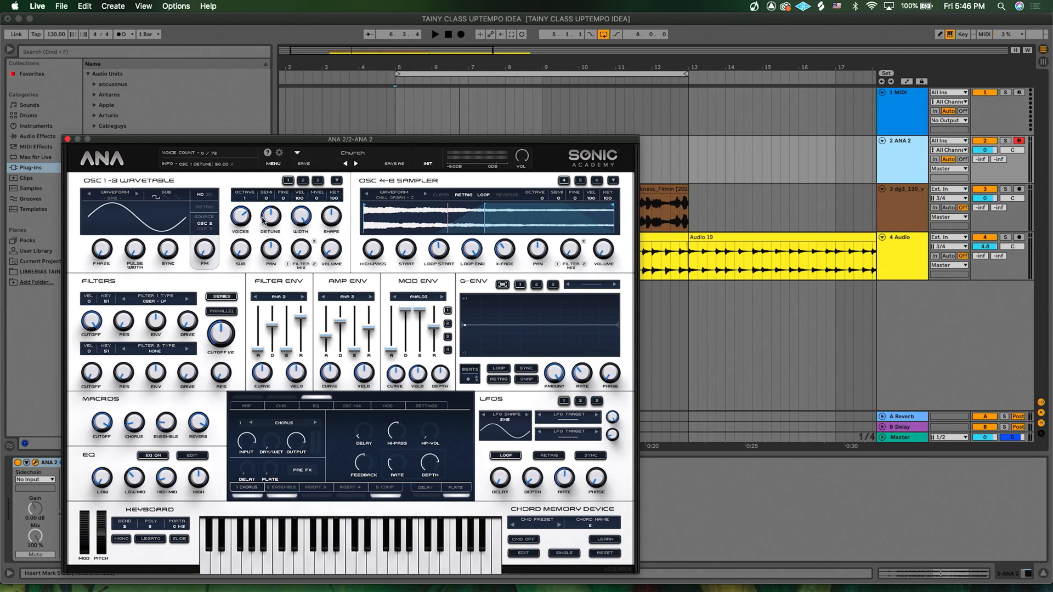
- Show ANA 2's Plate effect page, lower the Reverb macro, and close the plug-in window
left_click_drag(339, 143, 341, 62)
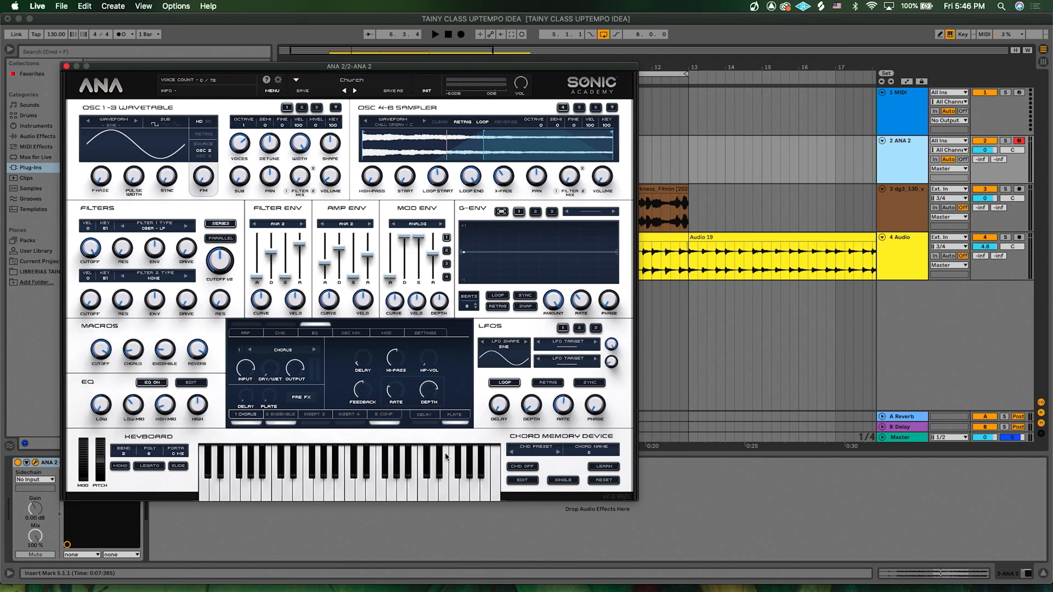
left_click(461, 417)
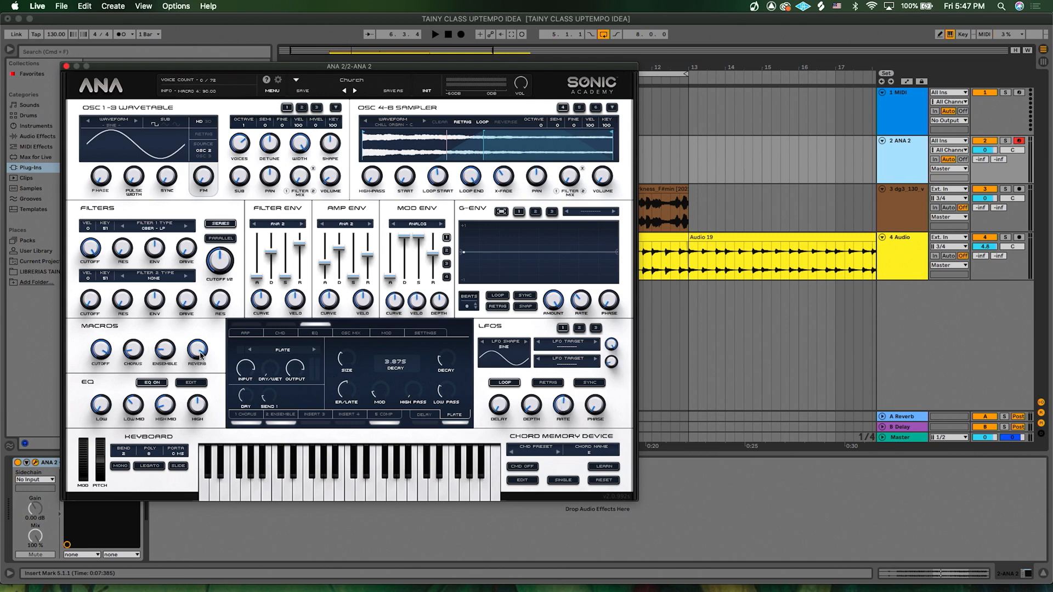
left_click_drag(200, 355, 201, 430)
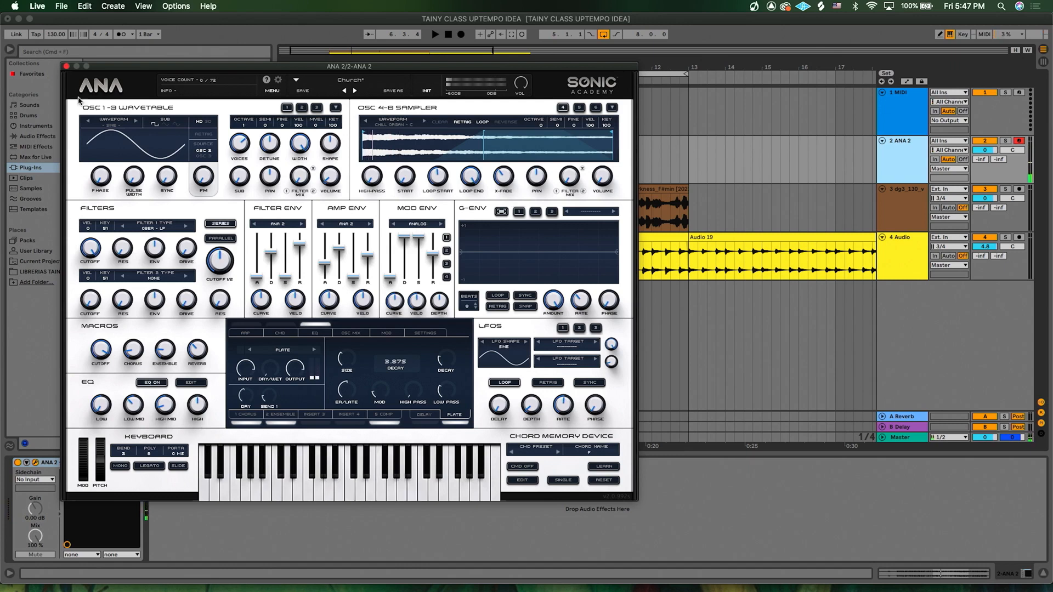
left_click(66, 67)
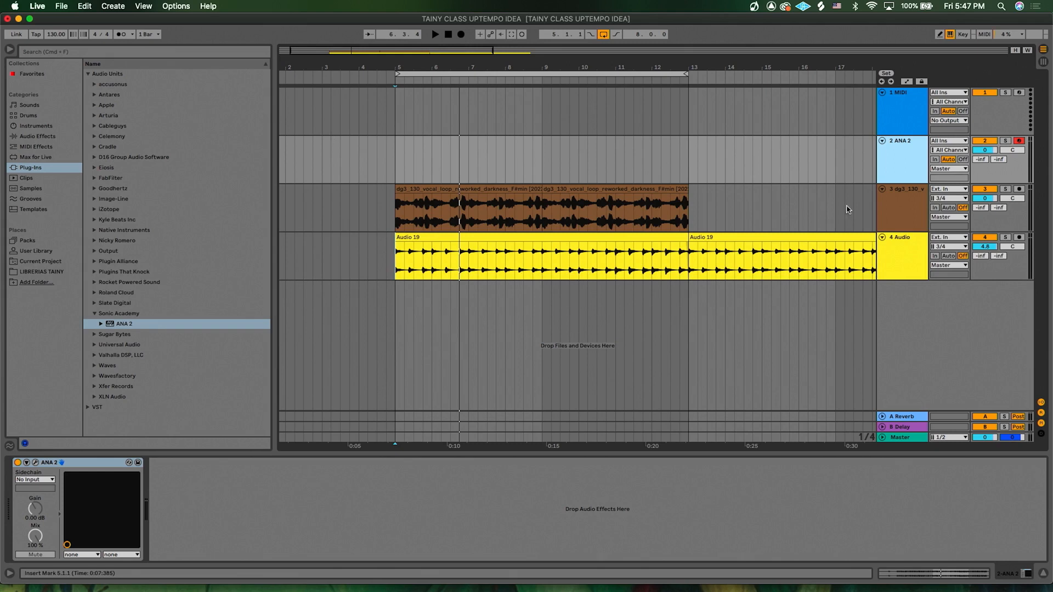
- Select the ANA 2 track, start recording, and raise the track's volume slightly
left_click(899, 262)
left_click(901, 174)
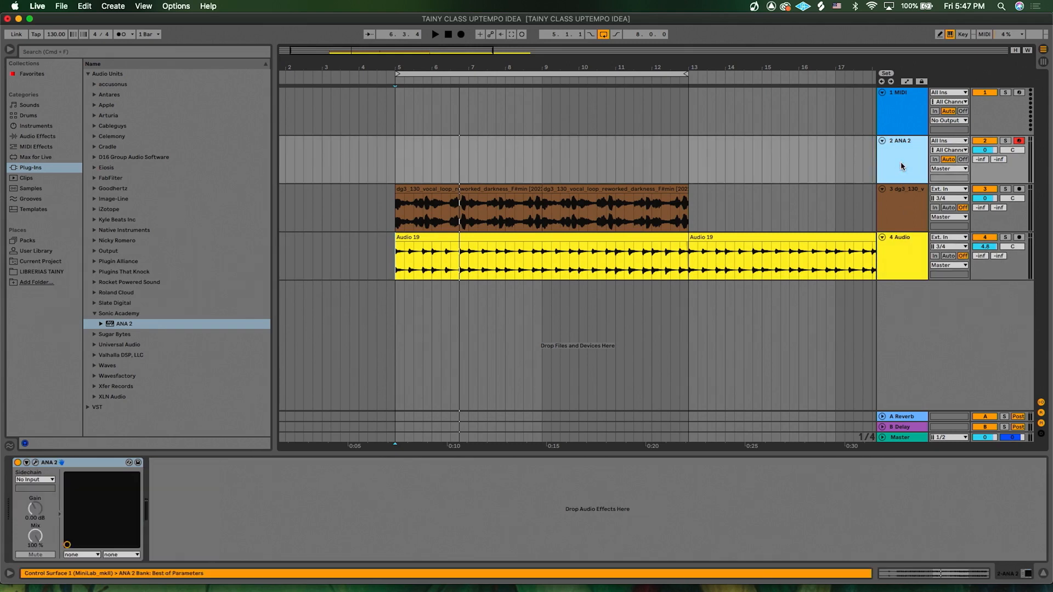
left_click(461, 34)
left_click_drag(984, 151, 984, 143)
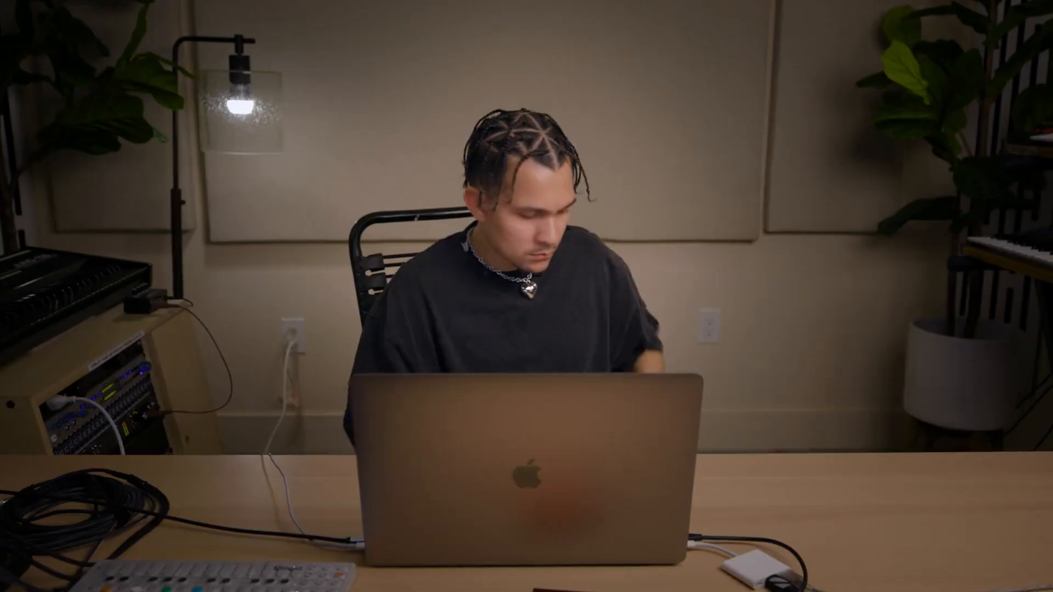
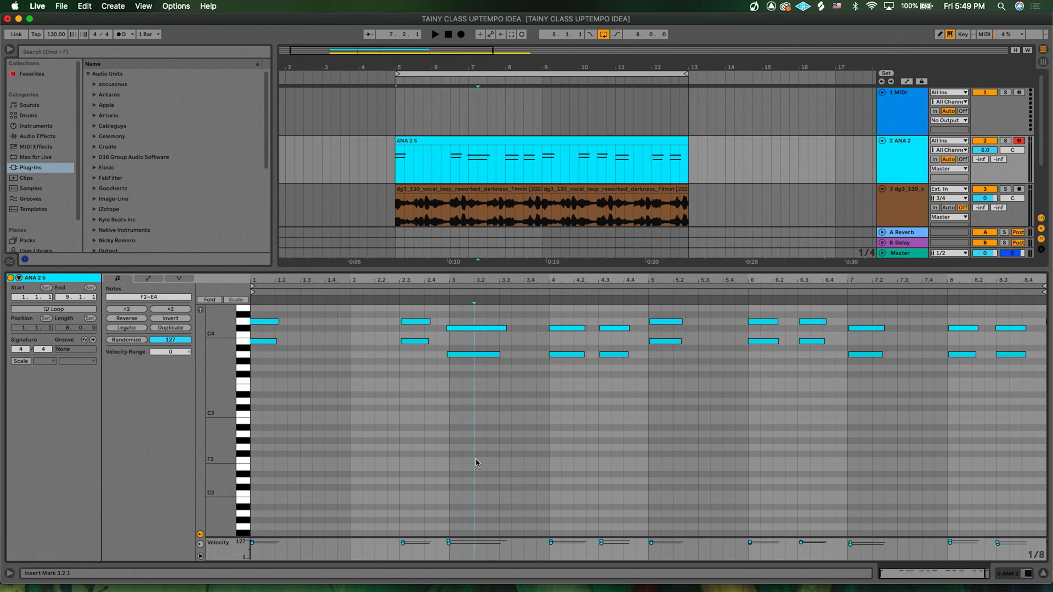
- Quantize all notes in the ANA 2 clip, then paste a copy of the B3–D4 chord at beat 2
key("super+a")
key("super+u")
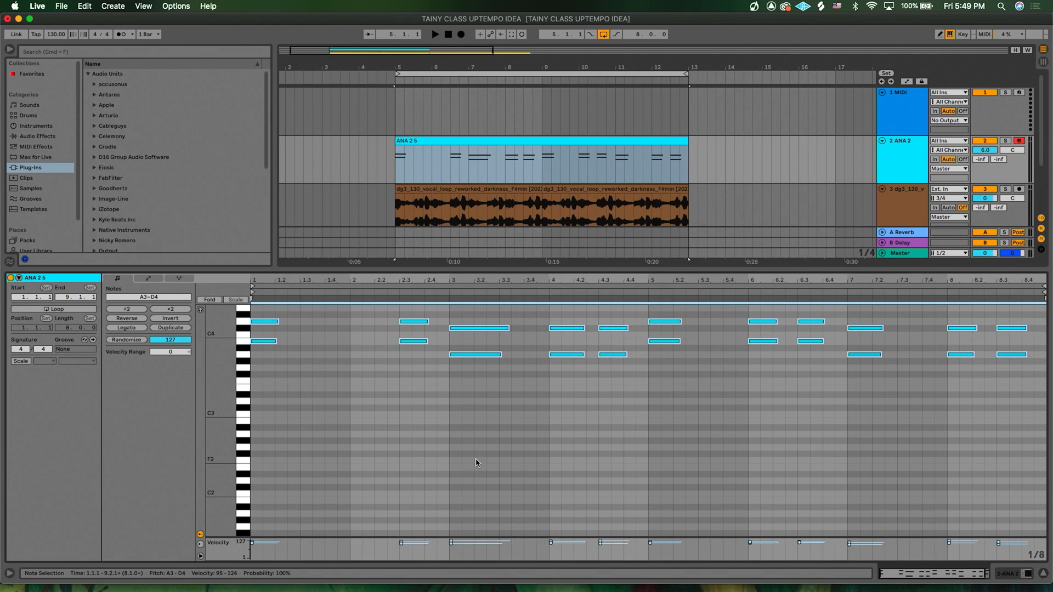
left_click(475, 462)
scroll(474, 461, "up", 3)
left_click_drag(412, 342, 414, 494)
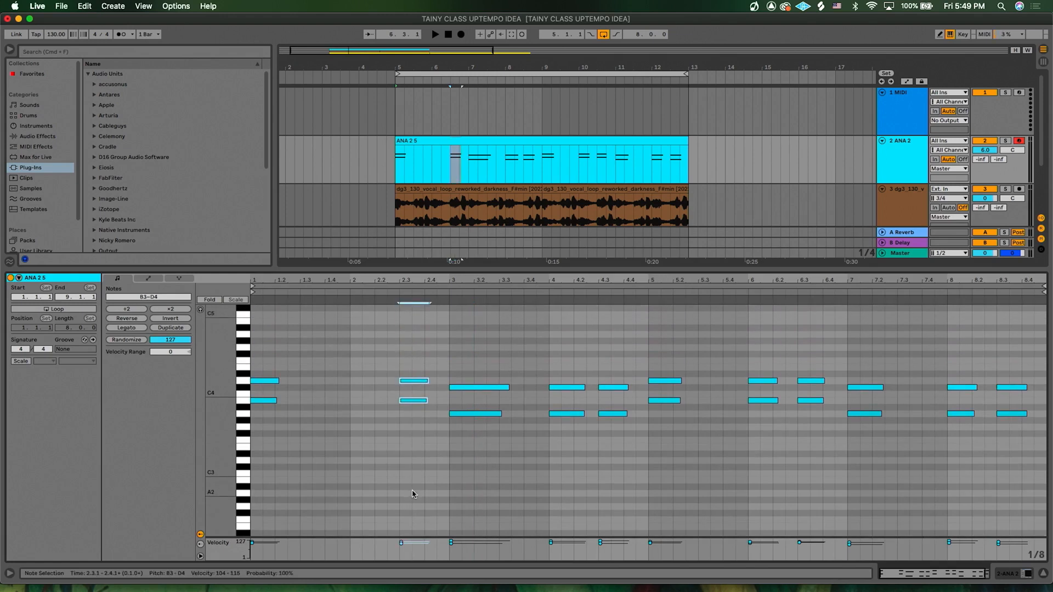
left_click(200, 310)
left_click_drag(422, 342, 414, 453)
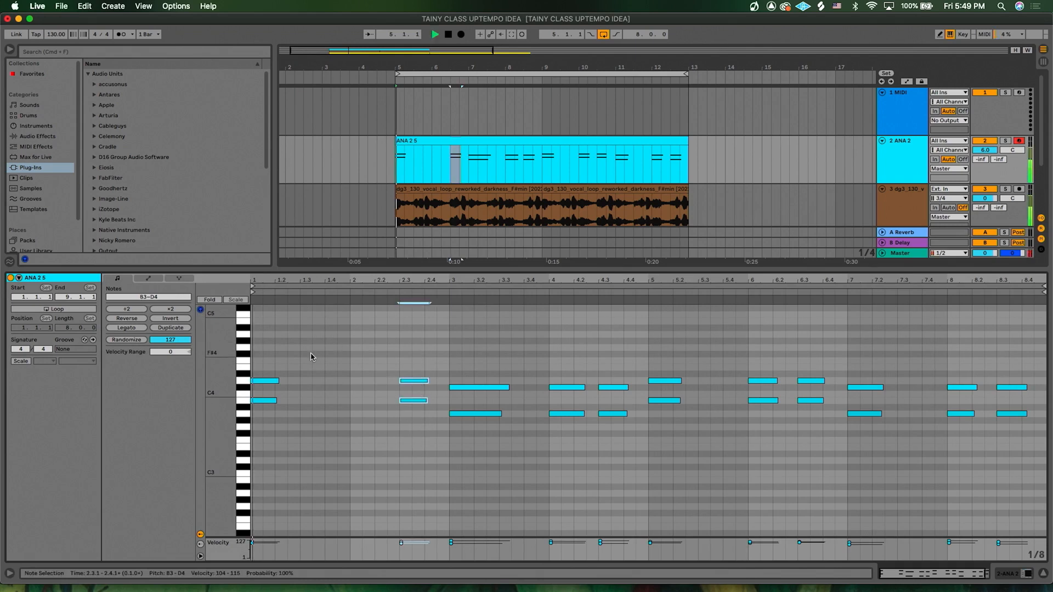
left_click(351, 384)
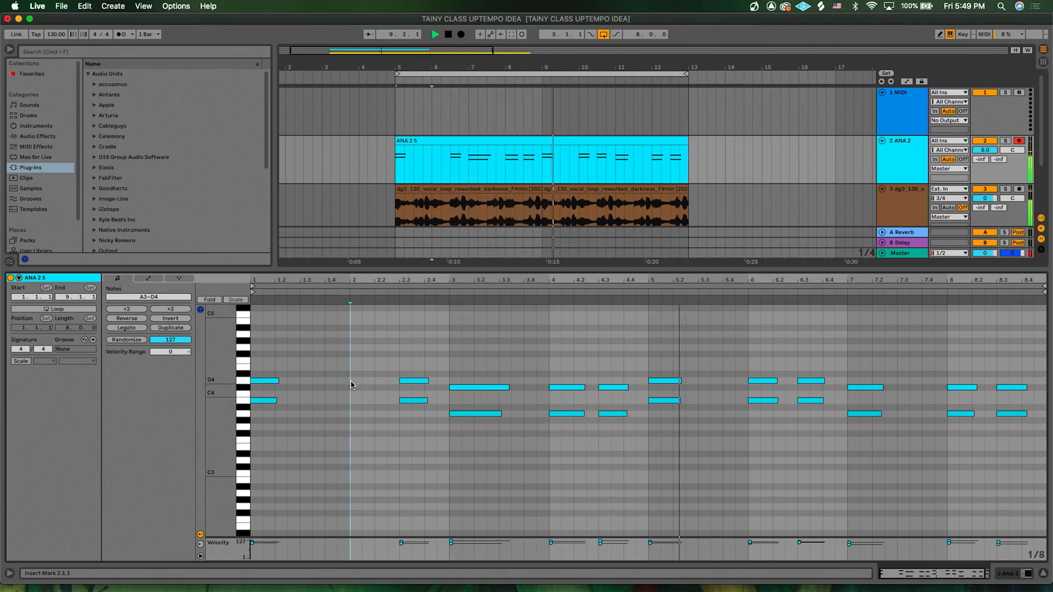
key("super+v")
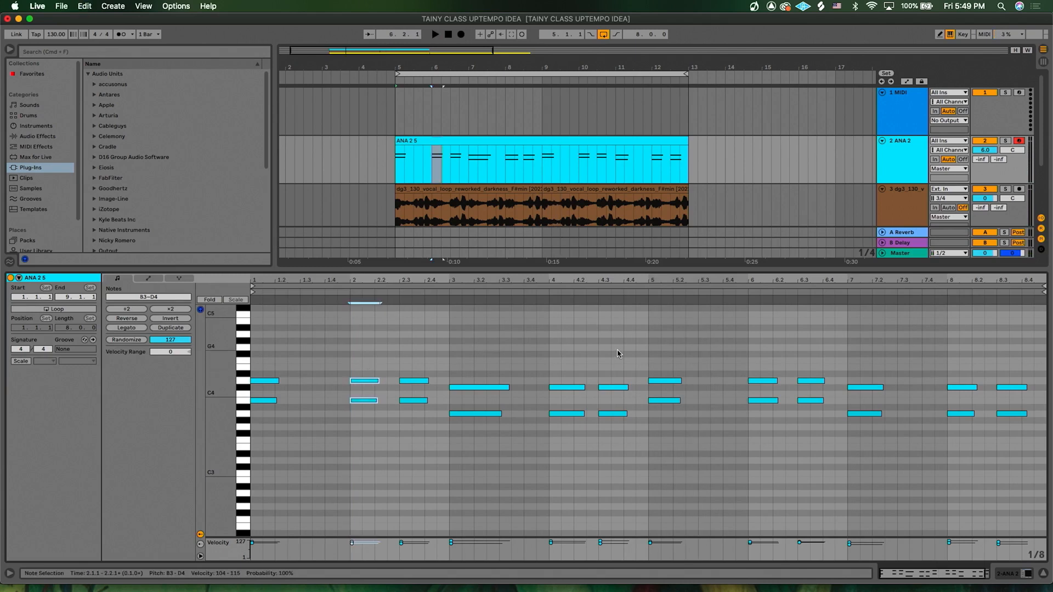
- Play the arrangement from the start of the clips to hear all the parts together
left_click(394, 170)
key("space")
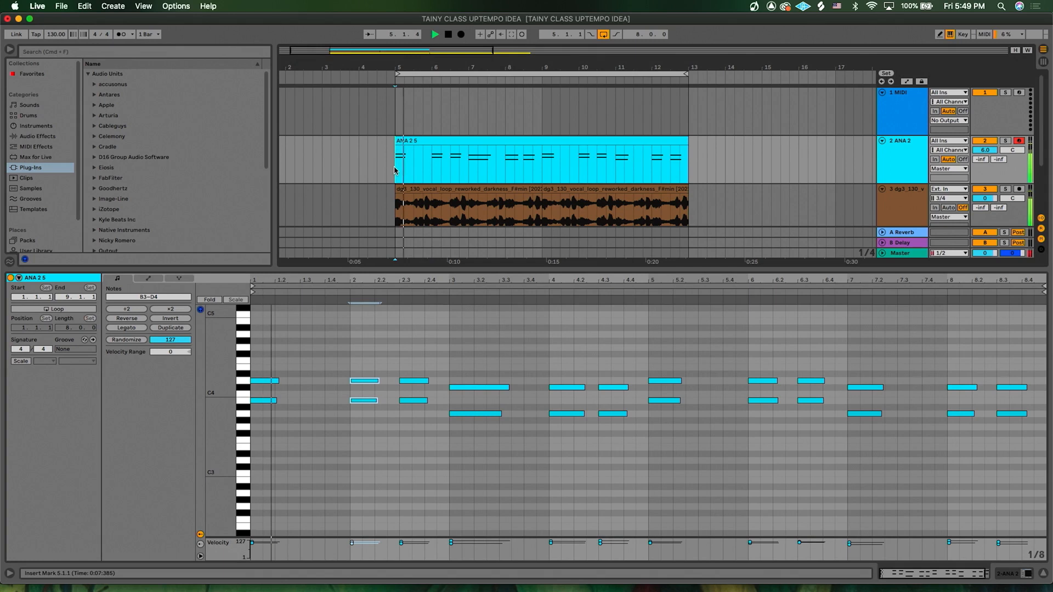
scroll(571, 190, "down", 3)
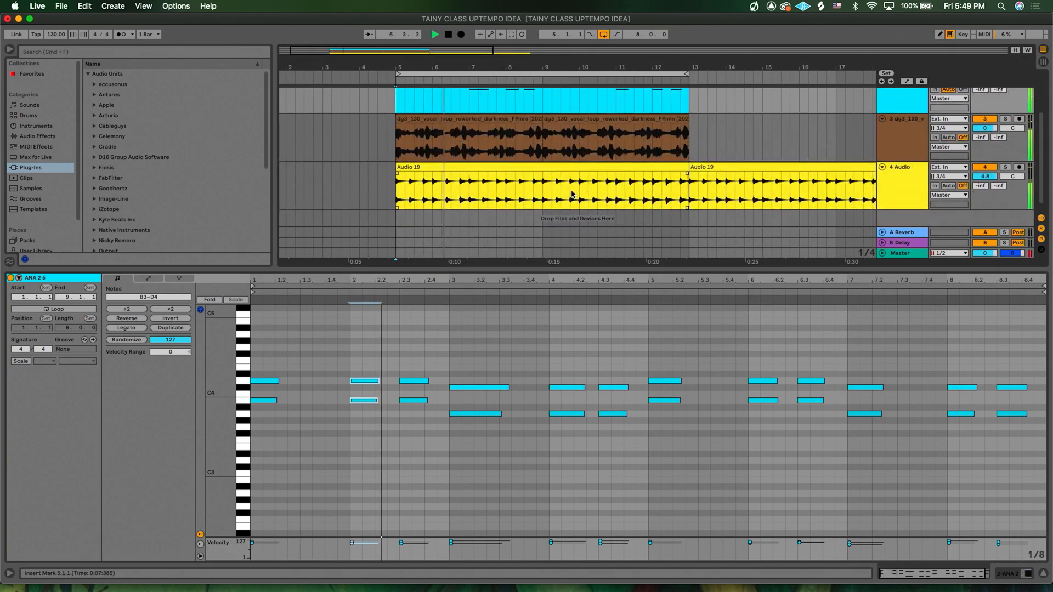
left_click_drag(555, 269, 556, 360)
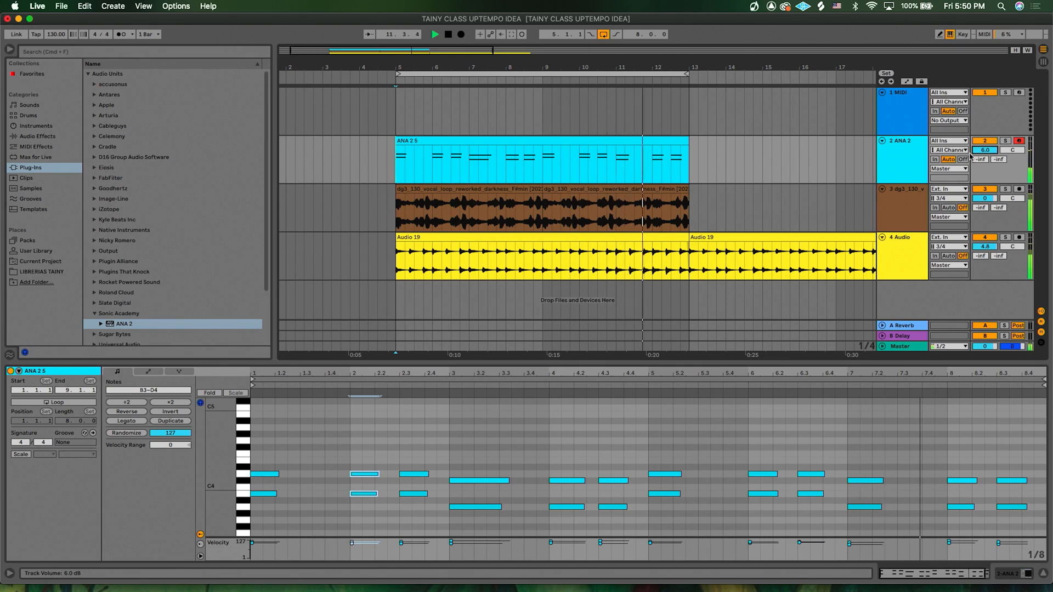
scroll(589, 227, "up", 3)
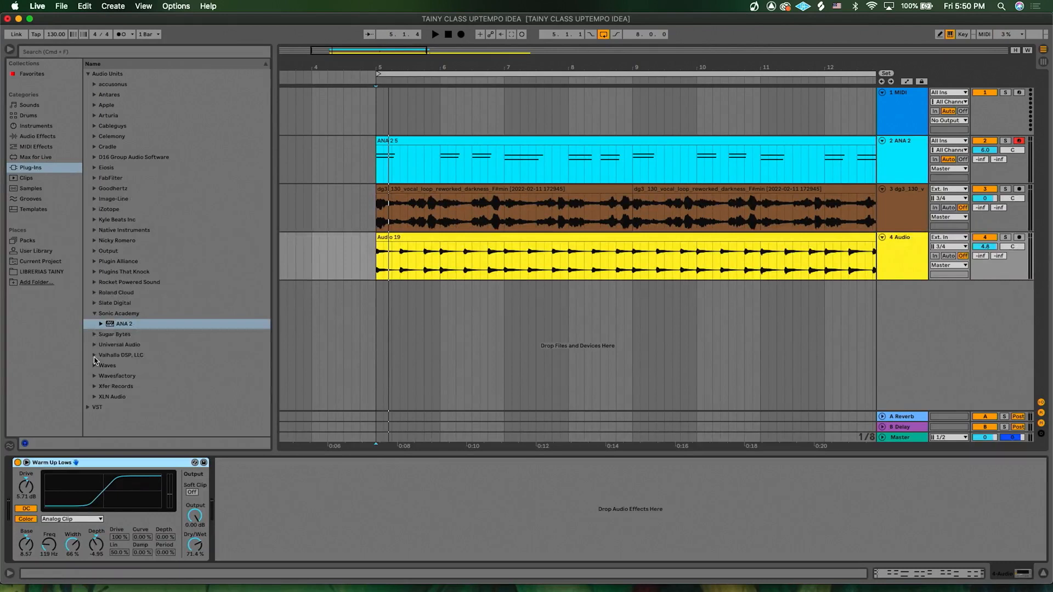
scroll(104, 360, "down", 2)
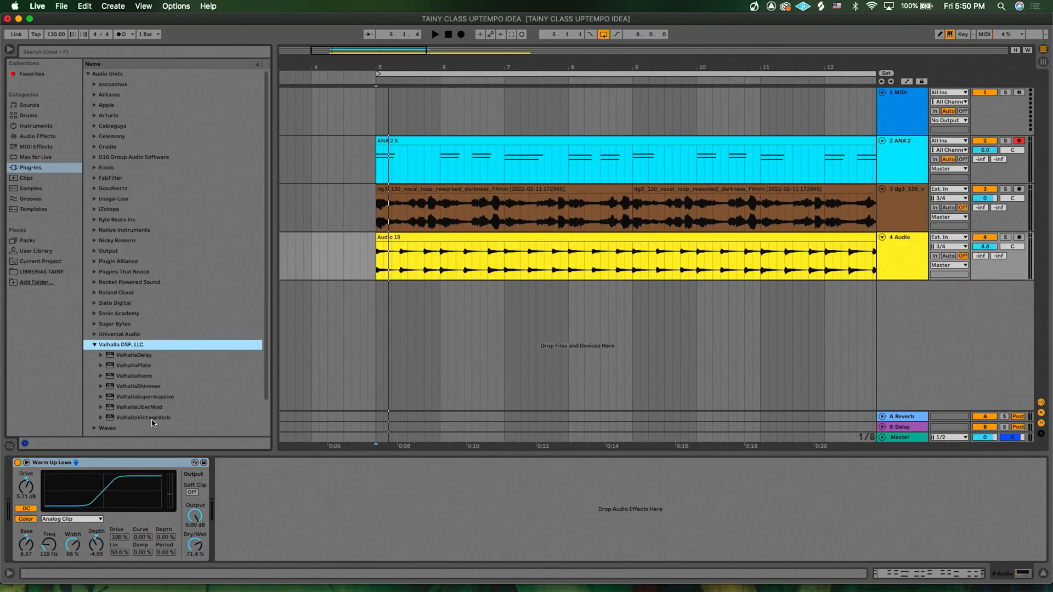
- Add Valhalla UberMod to the 4 Audio track and browse its preset list without choosing one
left_click(147, 410)
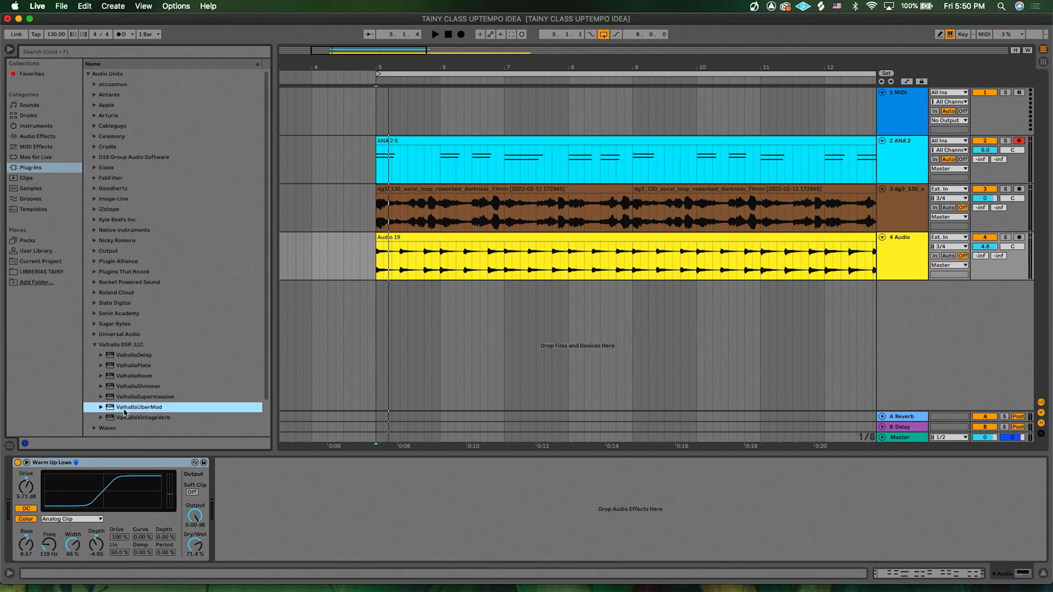
left_click_drag(137, 410, 327, 514)
left_click(342, 242)
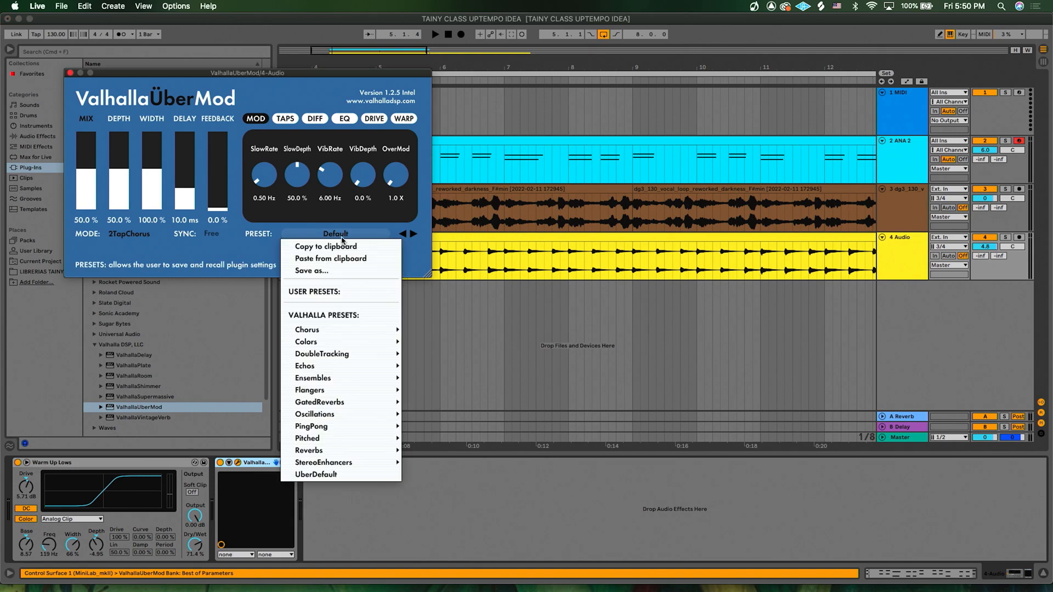
mouse_move(360, 331)
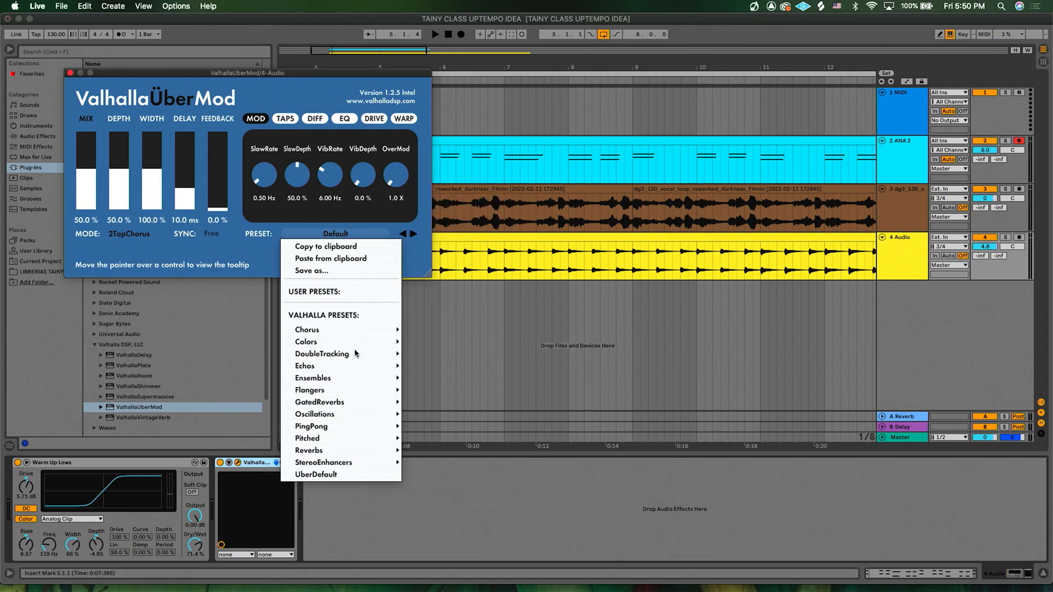
mouse_move(348, 358)
mouse_move(346, 391)
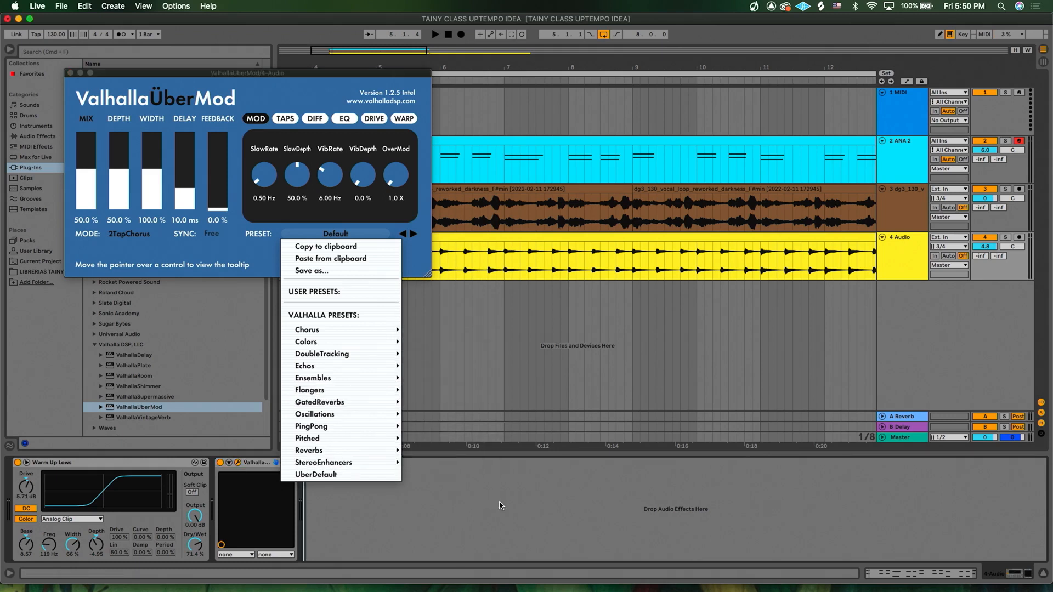
left_click(493, 362)
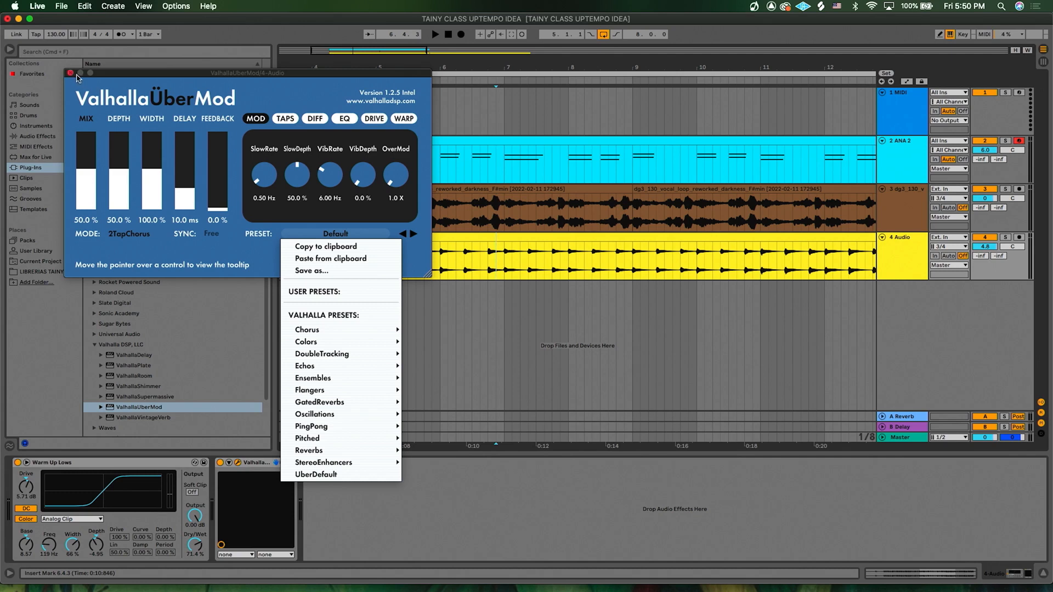
left_click(71, 72)
- Solo the 4 Audio track and, during playback, raise UberMod's Mix to 84.5%
left_click(1006, 238)
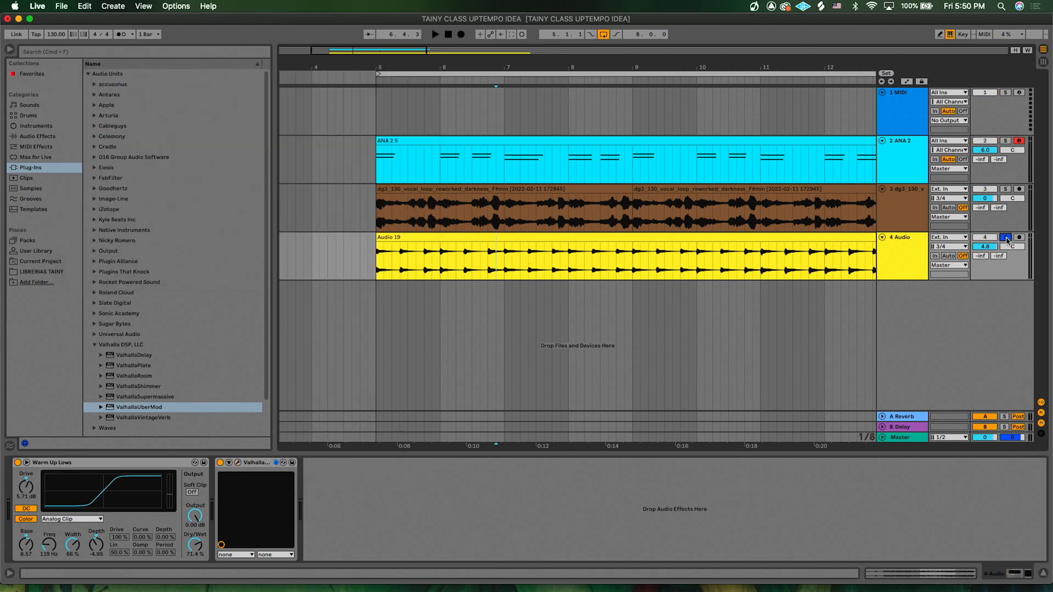
left_click(238, 464)
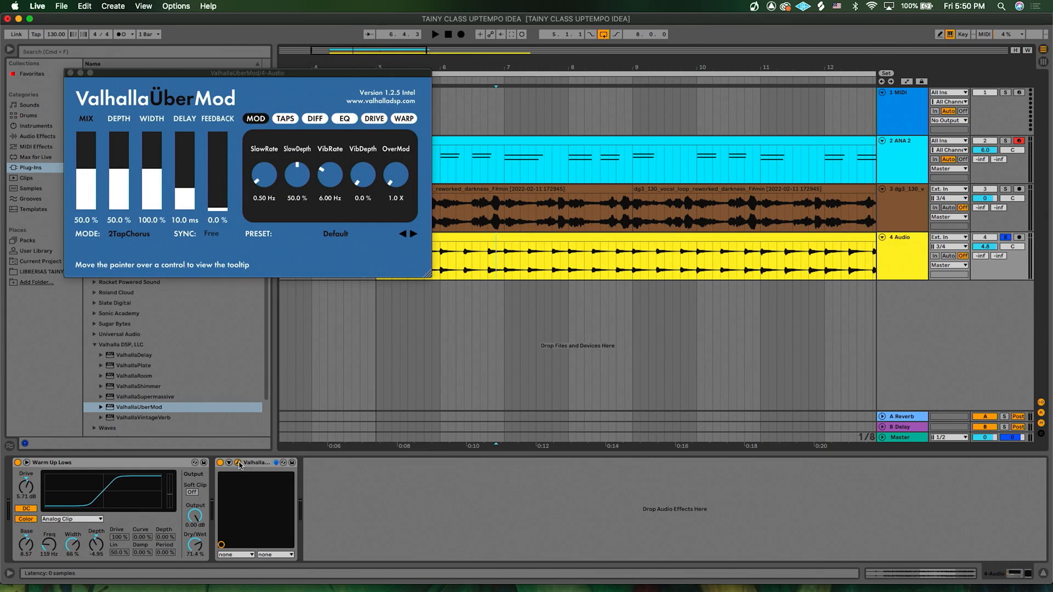
key("space")
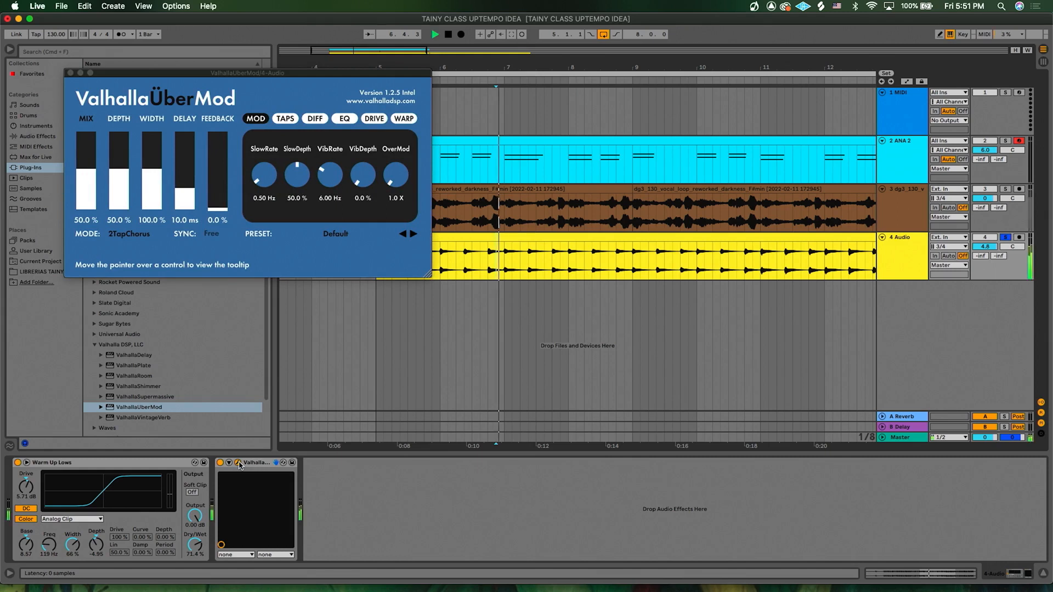
left_click_drag(97, 174, 91, 146)
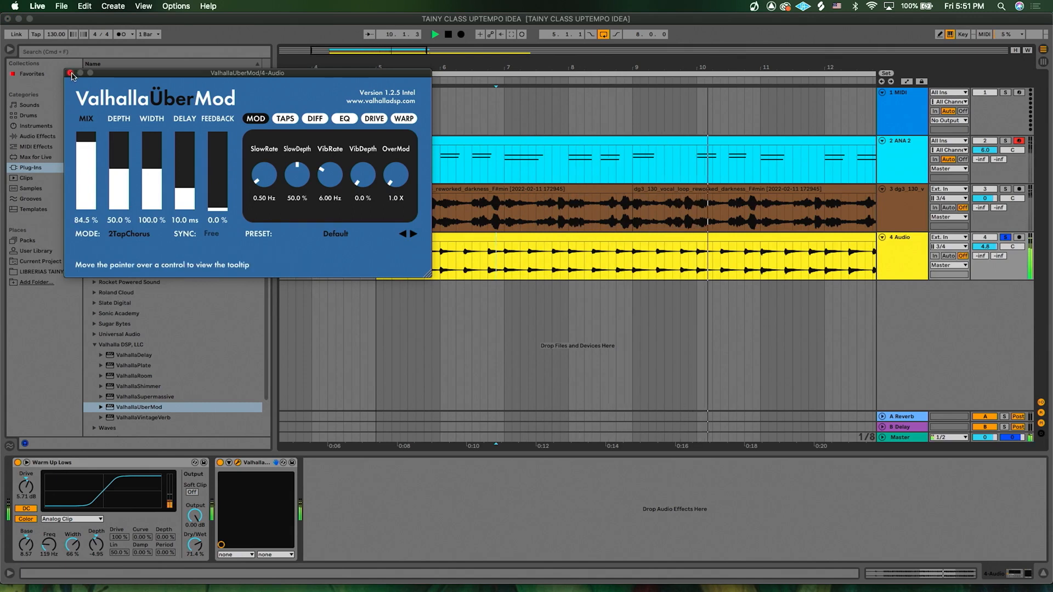
left_click(70, 72)
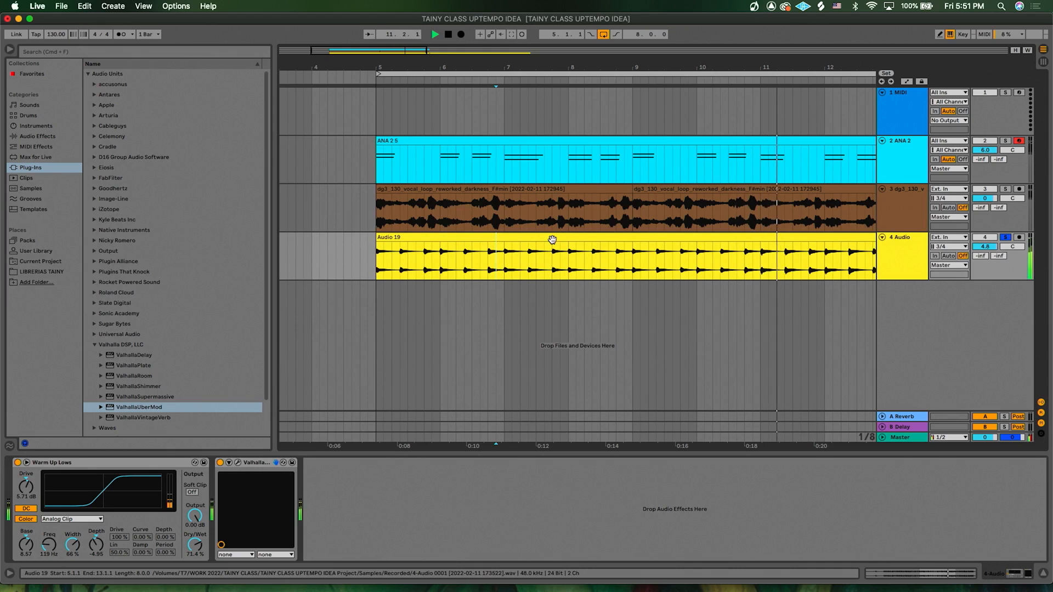
- Open the Audio 19 clip and set its Beats transient envelope to 89
double_click(552, 240)
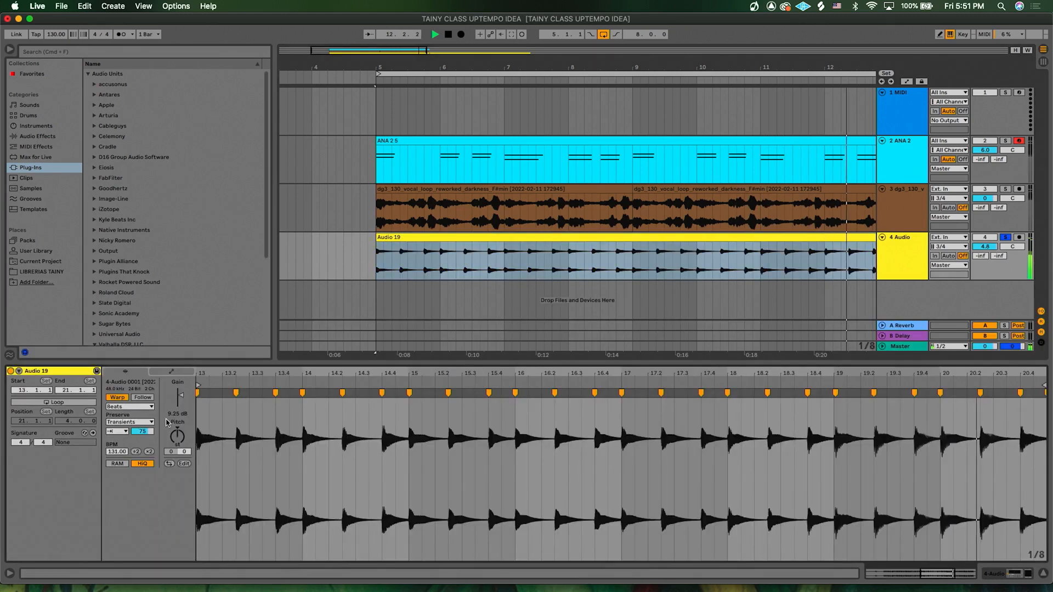
mouse_move(145, 434)
left_mouse_down()
mouse_move(145, 448)
mouse_move(144, 431)
left_mouse_up()
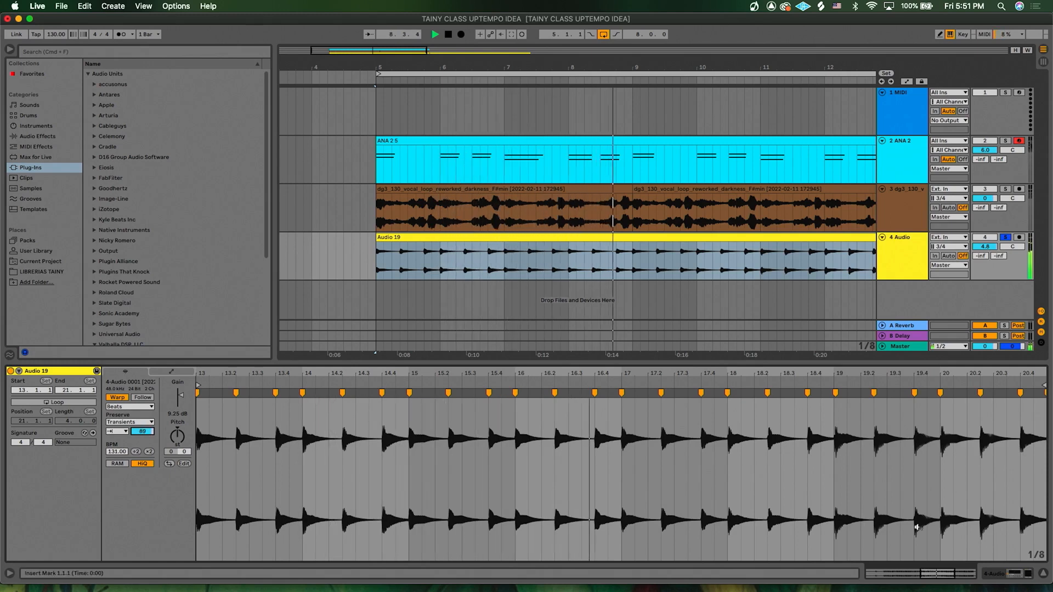
left_click(997, 575)
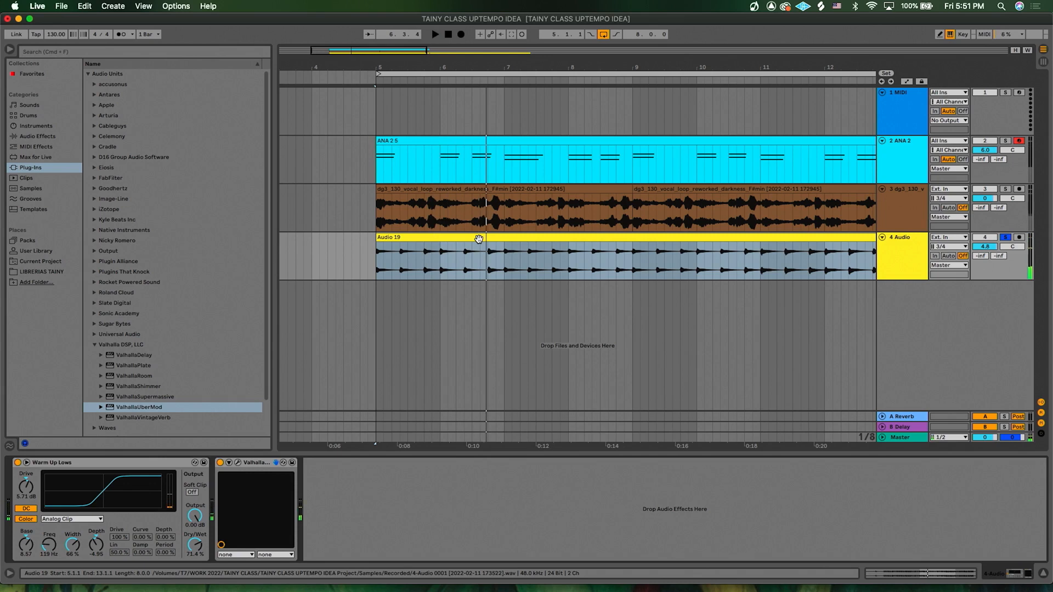
- Reopen the Audio 19 clip and play the set to audition it
double_click(478, 239)
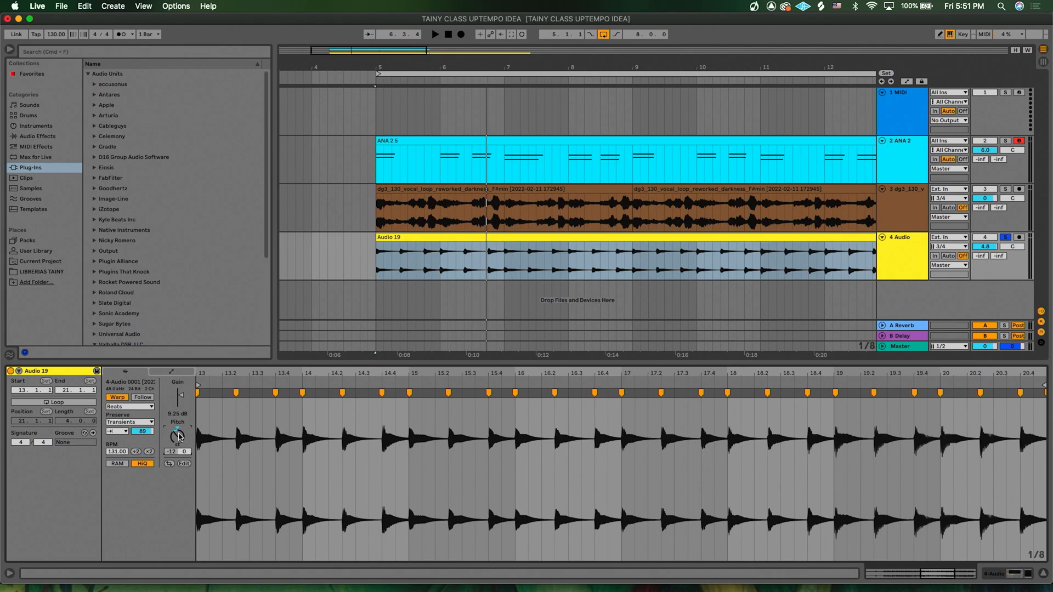
key("space")
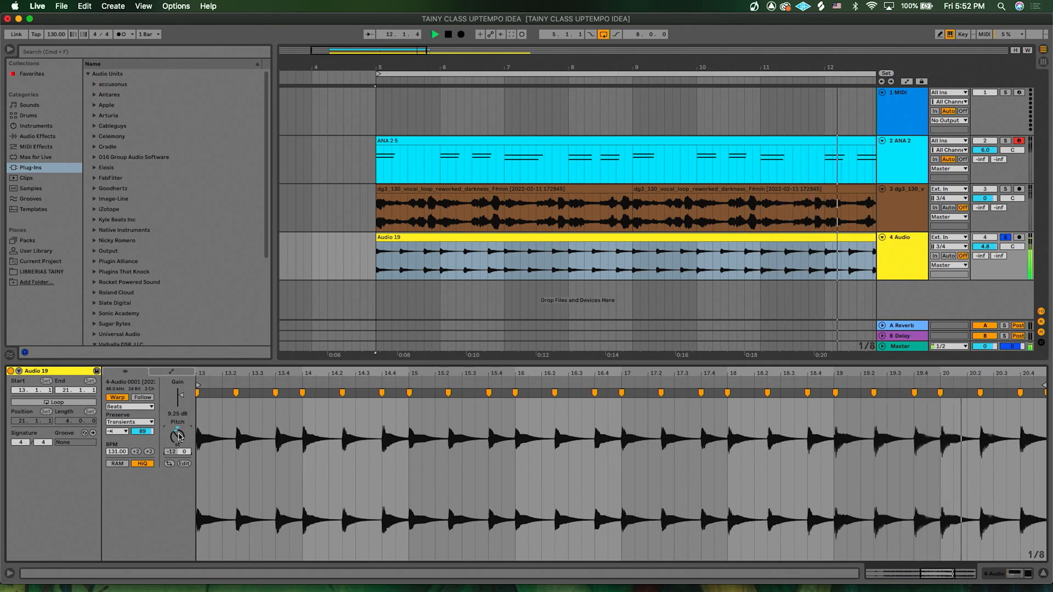
key("space")
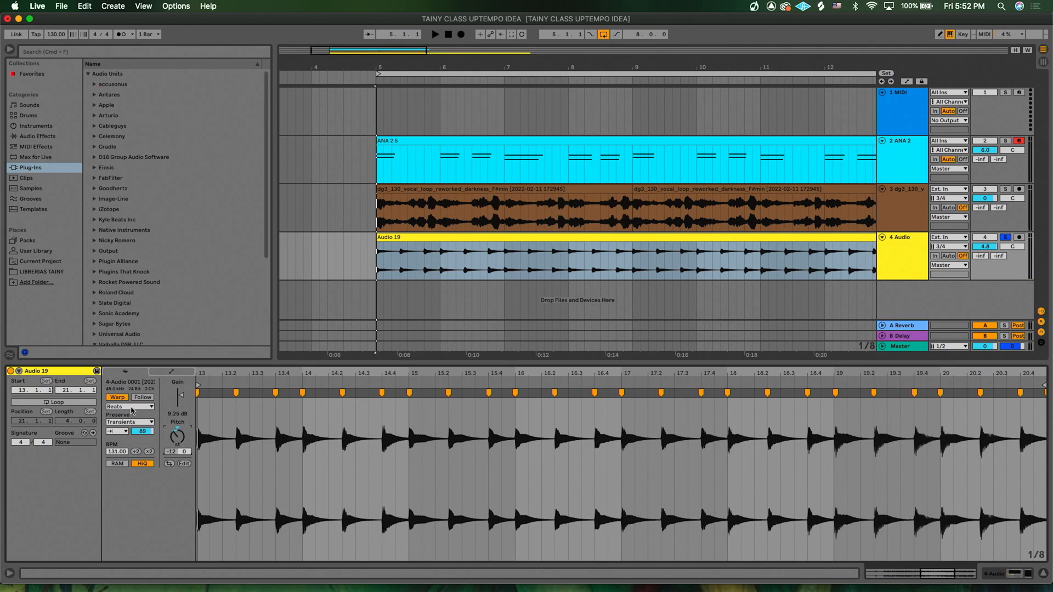
- Set the Audio 19 clip's warp mode to Complex and play it
left_click(131, 407)
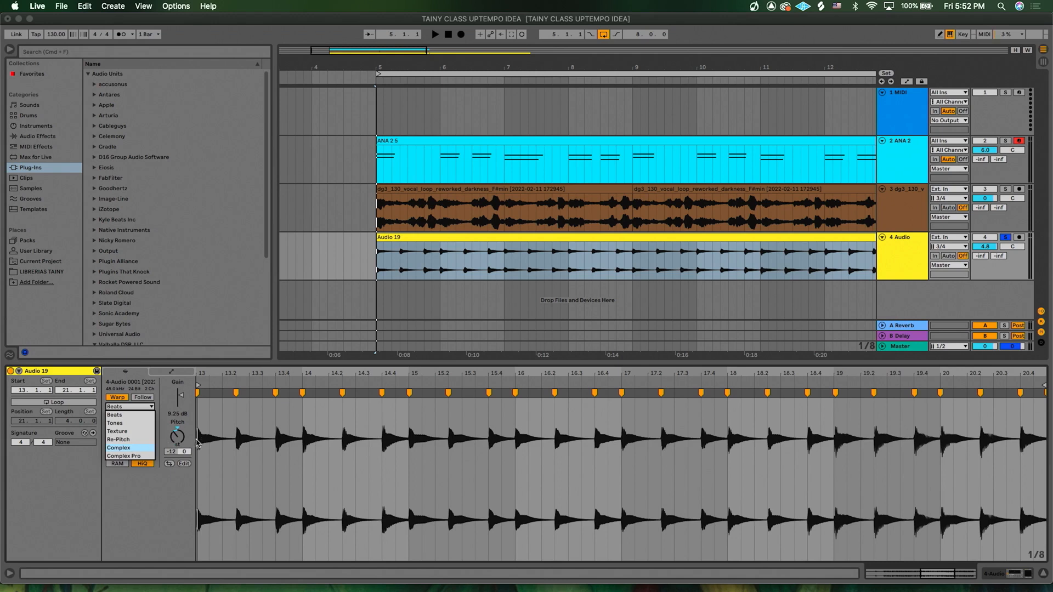
left_click(120, 448)
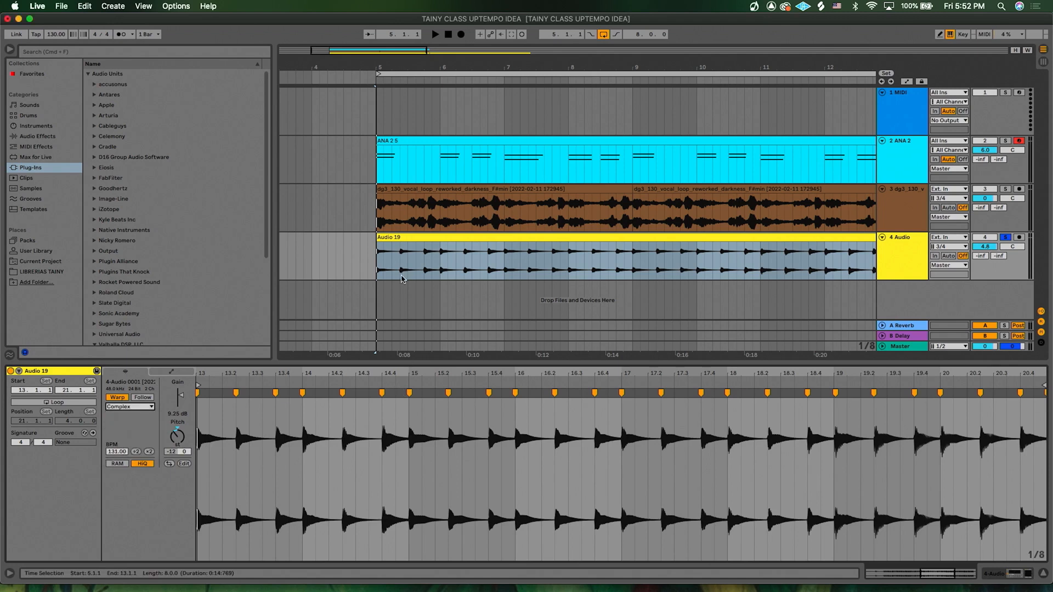
key("space")
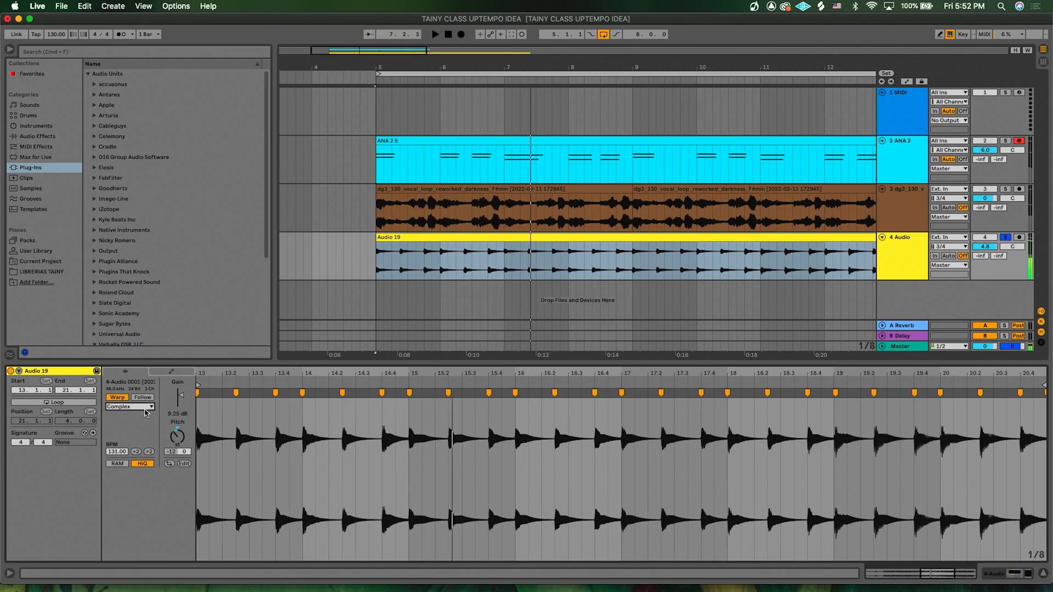
- Switch the clip's warp mode back to Beats and transpose it to -10 semitones, then play
left_click(146, 408)
left_click(127, 414)
left_click_drag(177, 437, 177, 432)
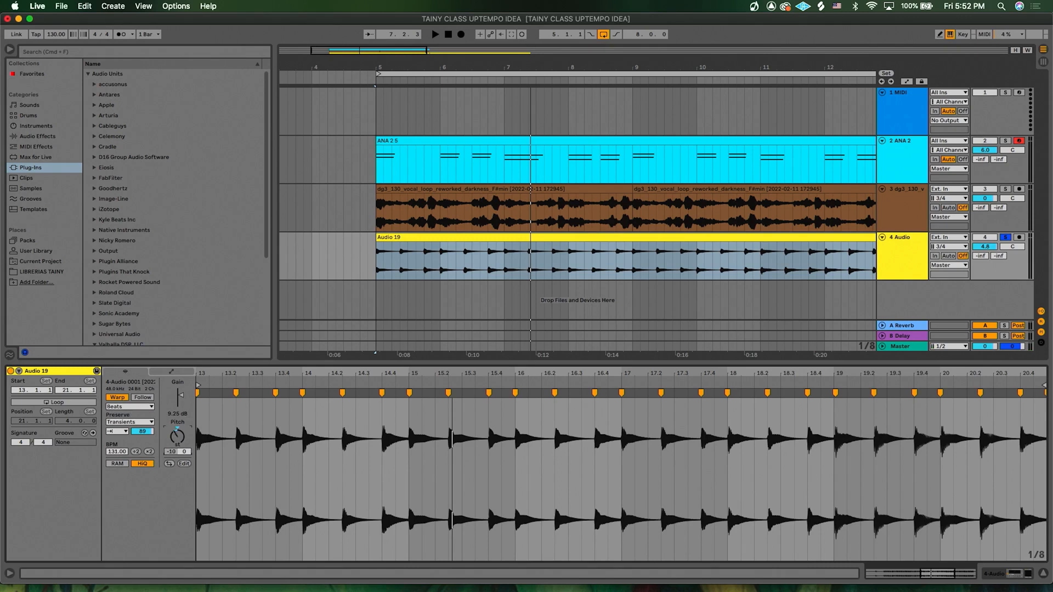
key("space")
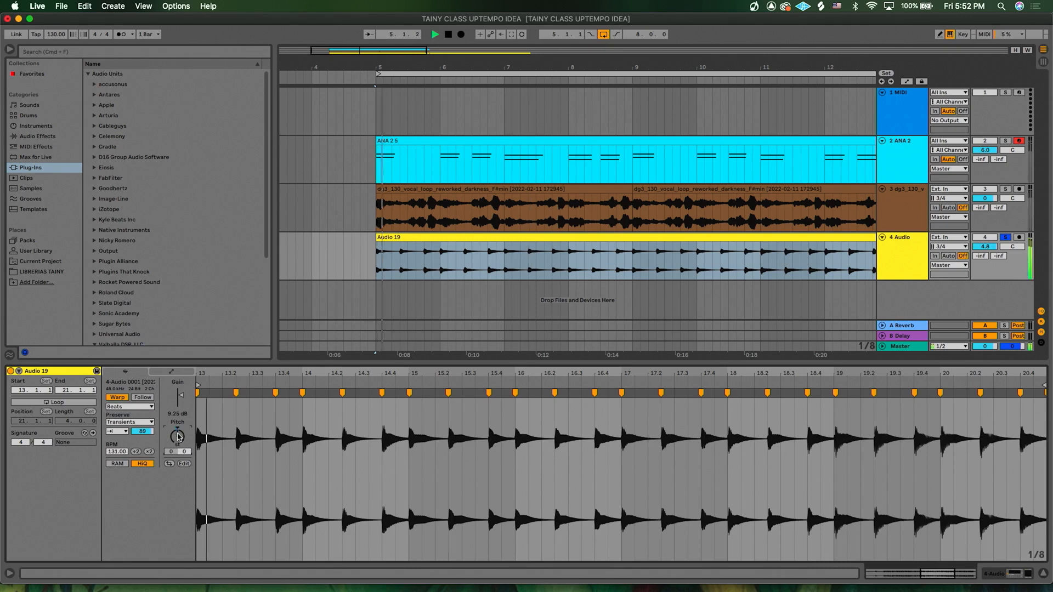
- Browse the Audio Effects category with the Audio 19 clip selected
left_click(993, 575)
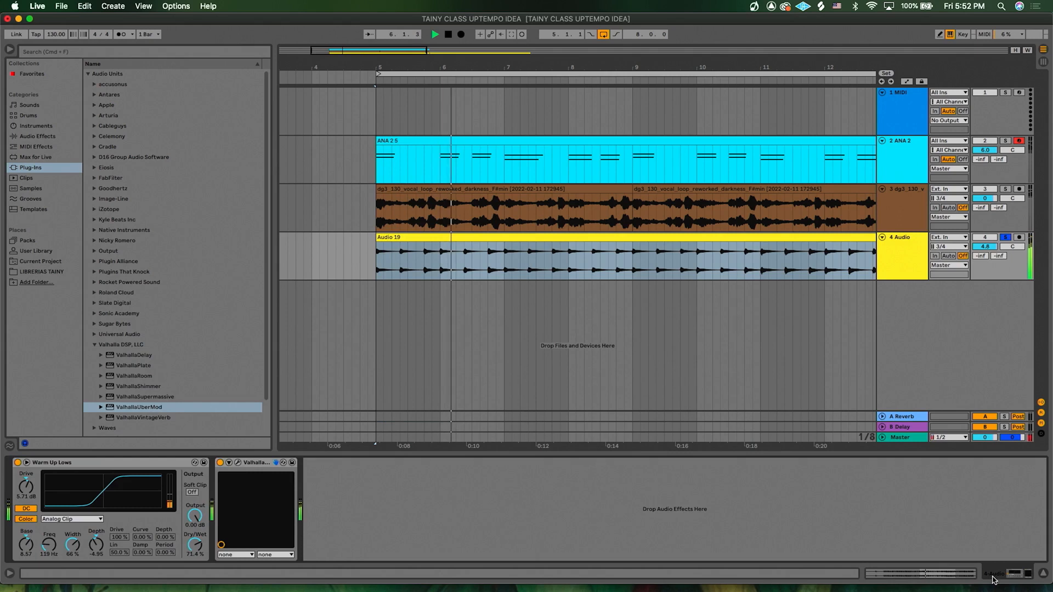
left_click(543, 268)
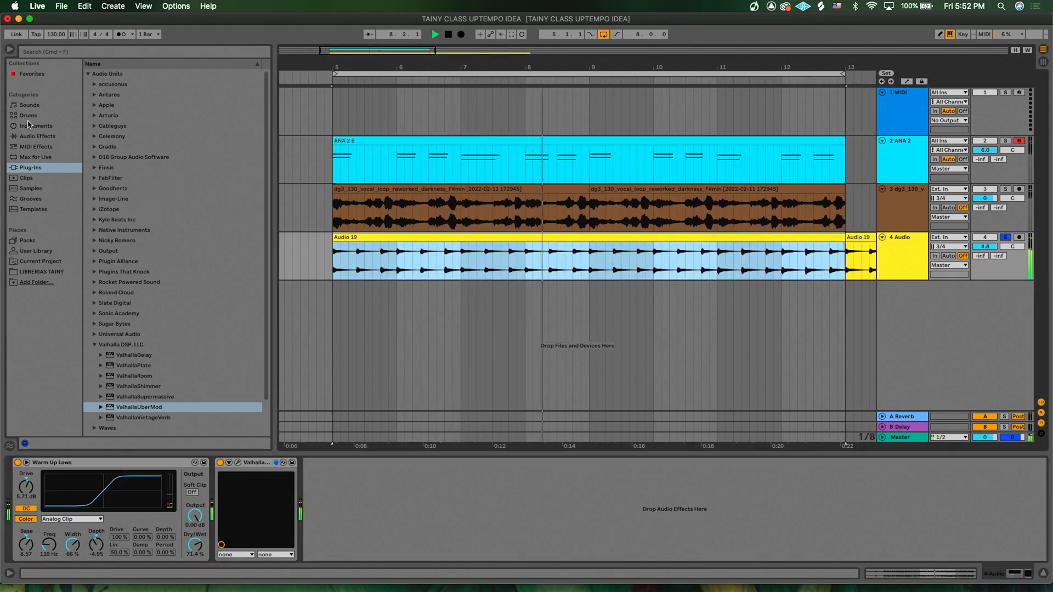
left_click(57, 138)
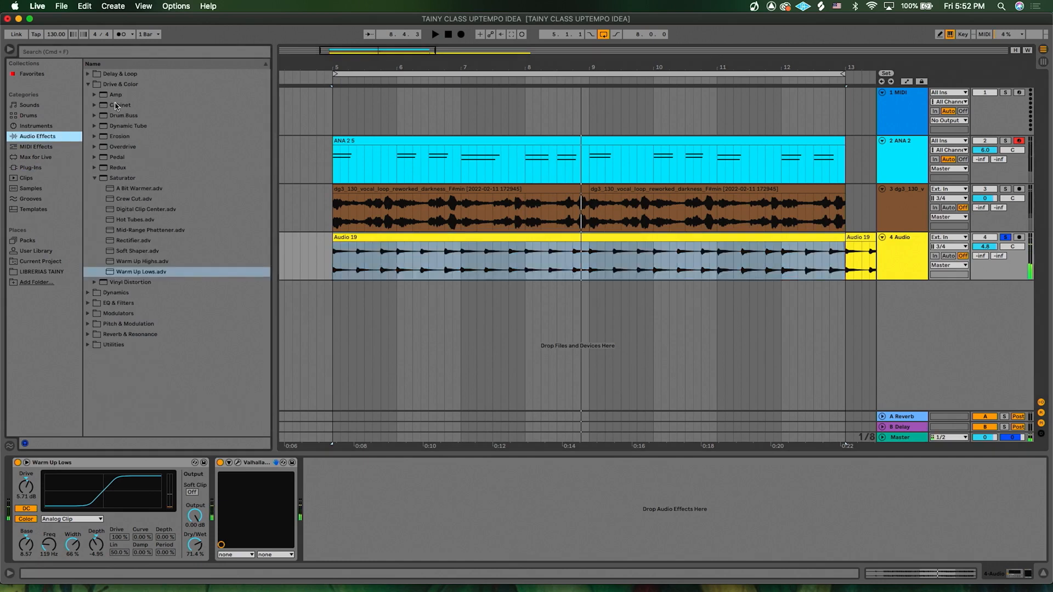
left_click(89, 85)
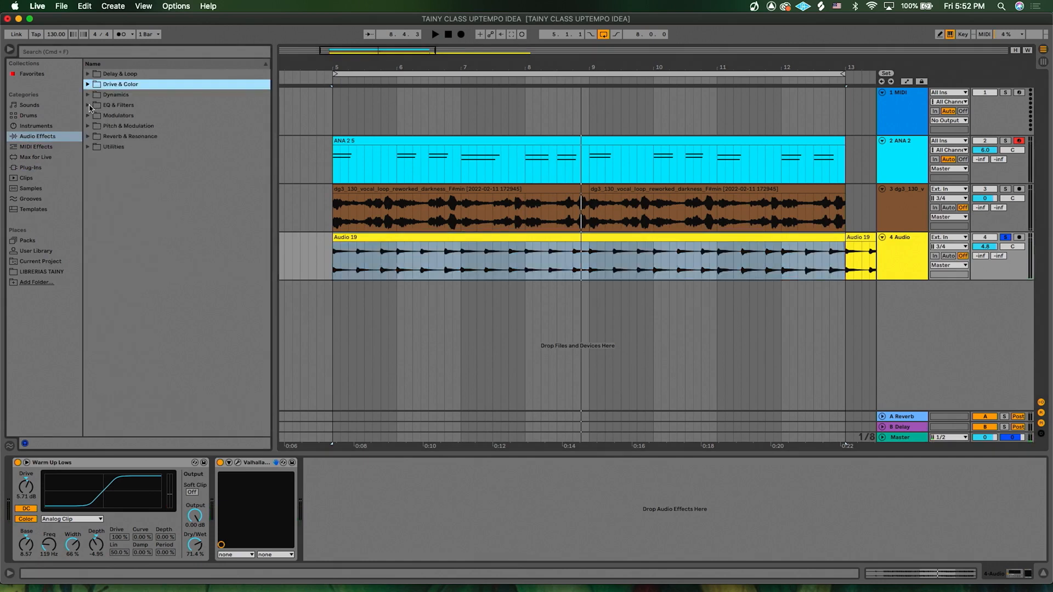
- Add an Auto Filter to the Audio 19 track's chain and lower its cutoff frequency to 497 Hz while playing
left_click(89, 105)
left_click_drag(132, 119, 216, 485)
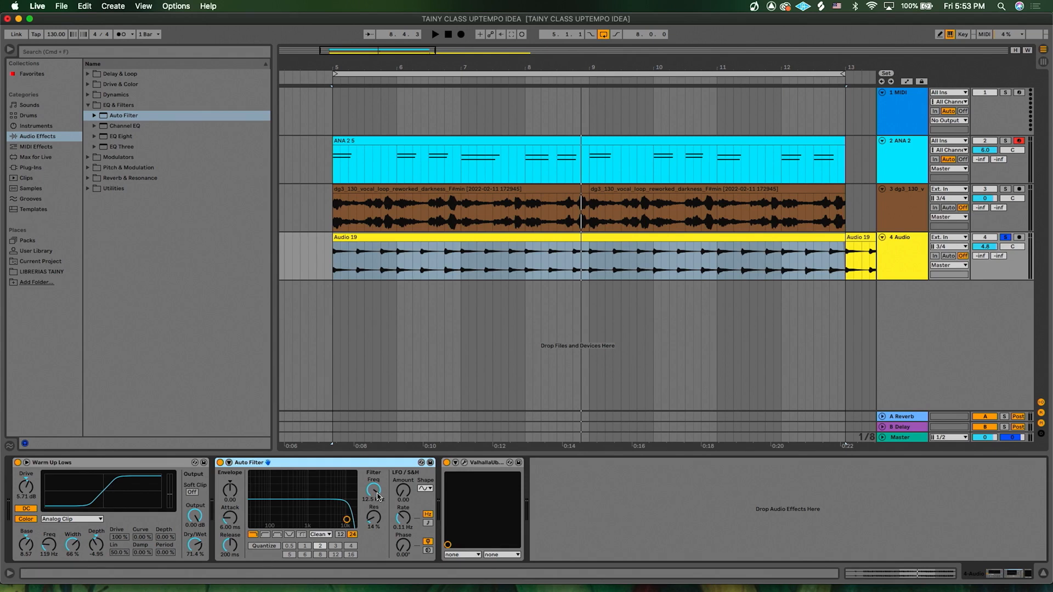
mouse_move(377, 496)
left_mouse_down()
mouse_move(377, 507)
mouse_move(377, 477)
mouse_move(374, 540)
mouse_move(377, 497)
left_mouse_up()
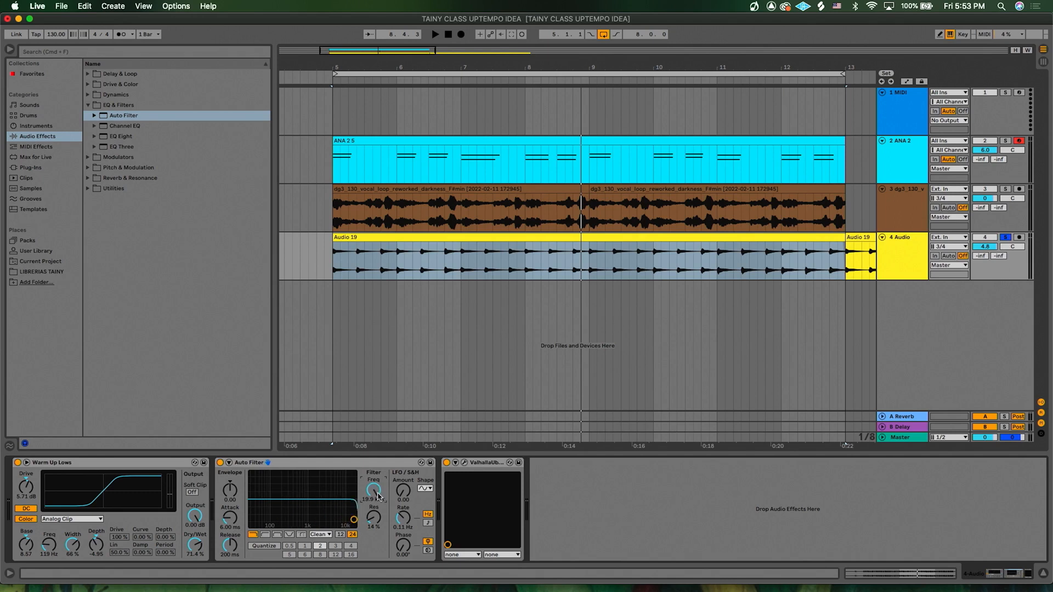
key("space")
mouse_move(377, 496)
left_mouse_down()
mouse_move(377, 537)
mouse_move(374, 510)
left_mouse_up()
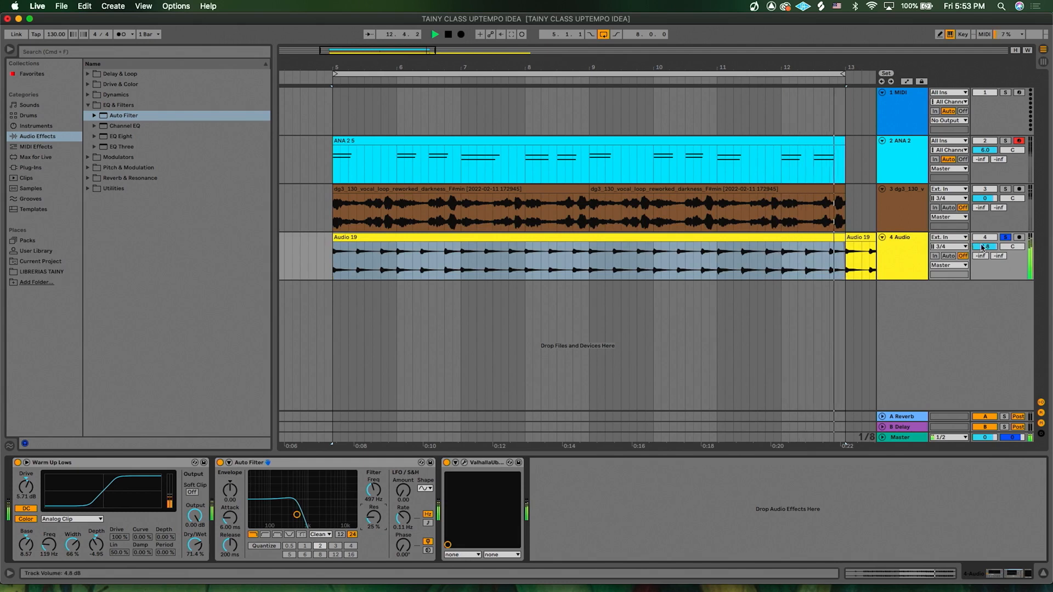
key("space")
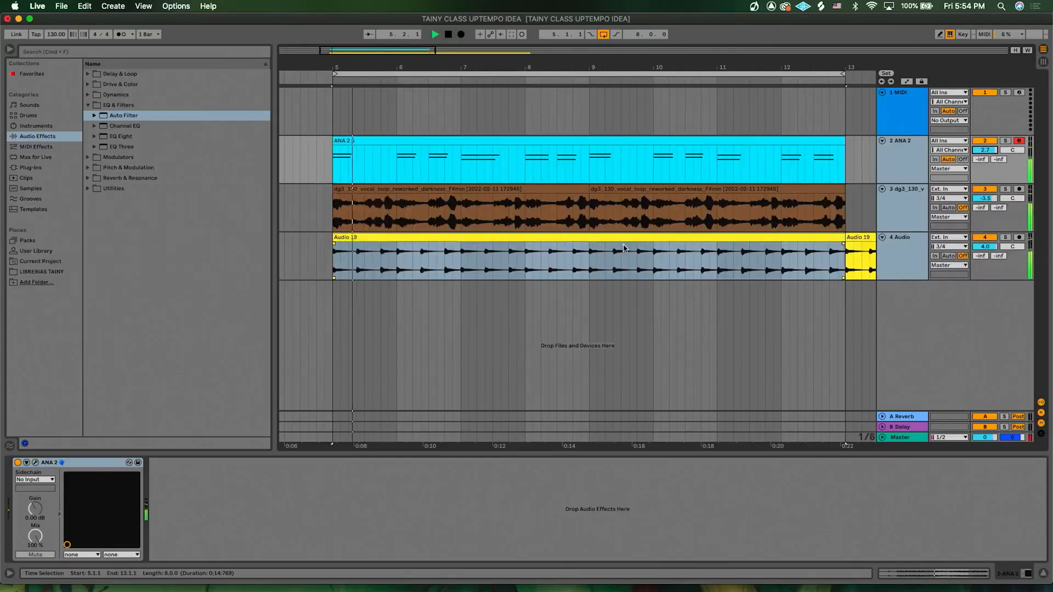
- Lower the vocal loop track's volume to -5.1 dB
left_click_drag(984, 198, 985, 205)
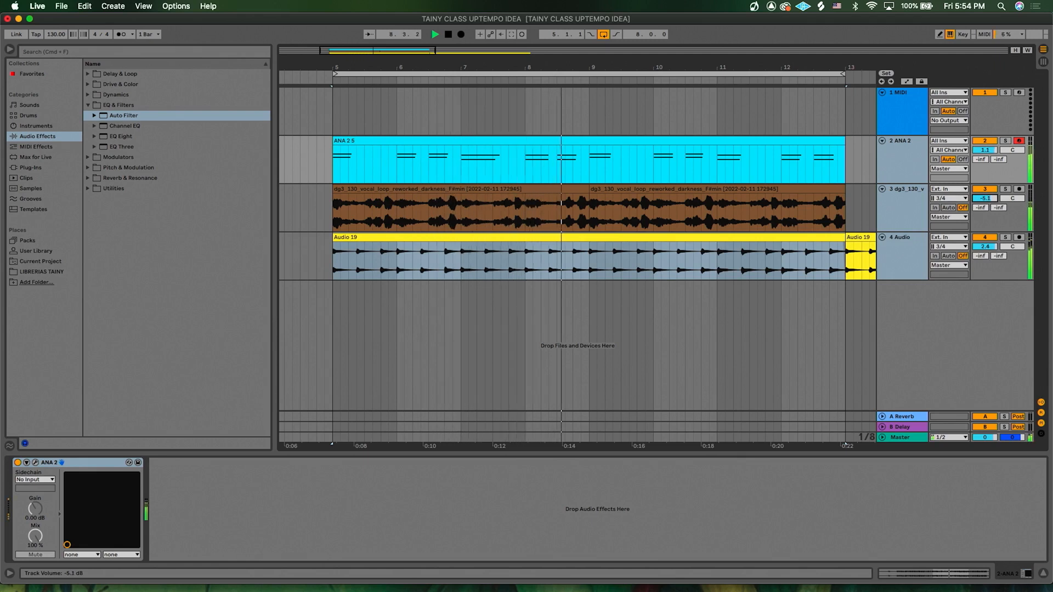
left_click(660, 290)
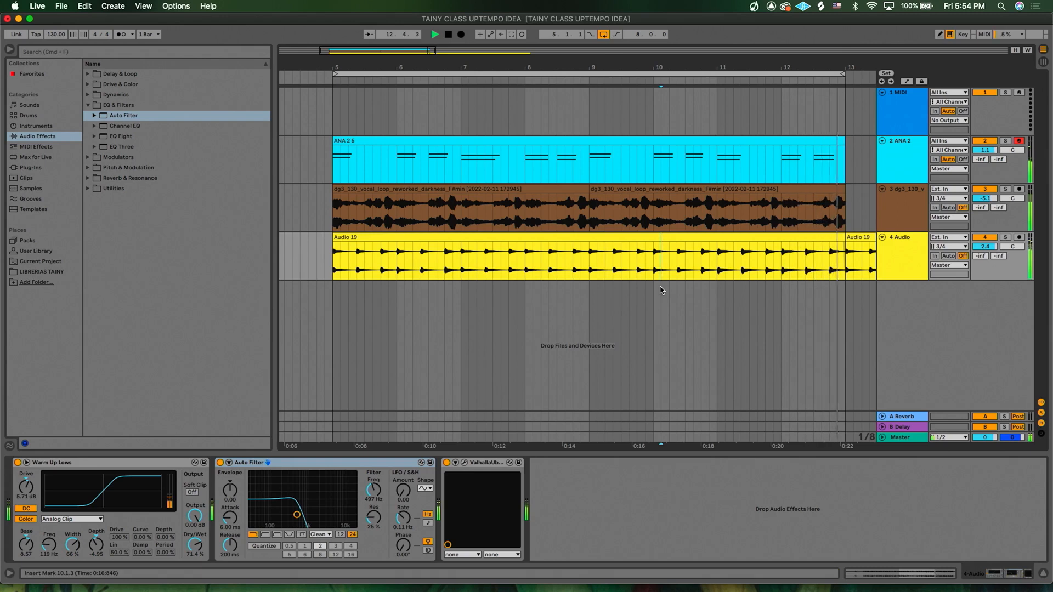
- Load the Slate Digital Murda Melodies plug-in onto the vocal loop track
left_click(890, 221)
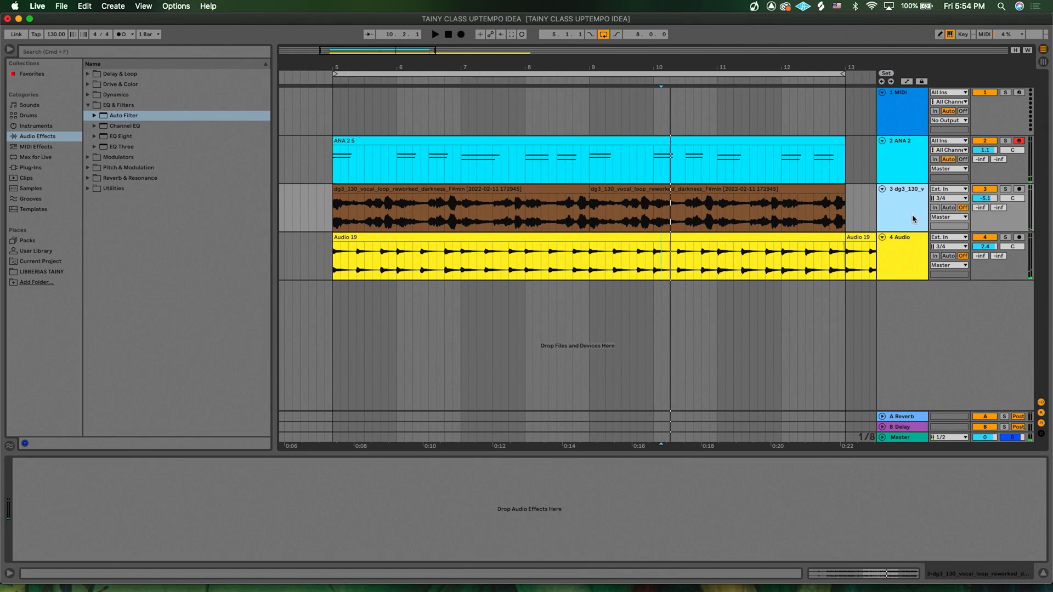
left_click(30, 167)
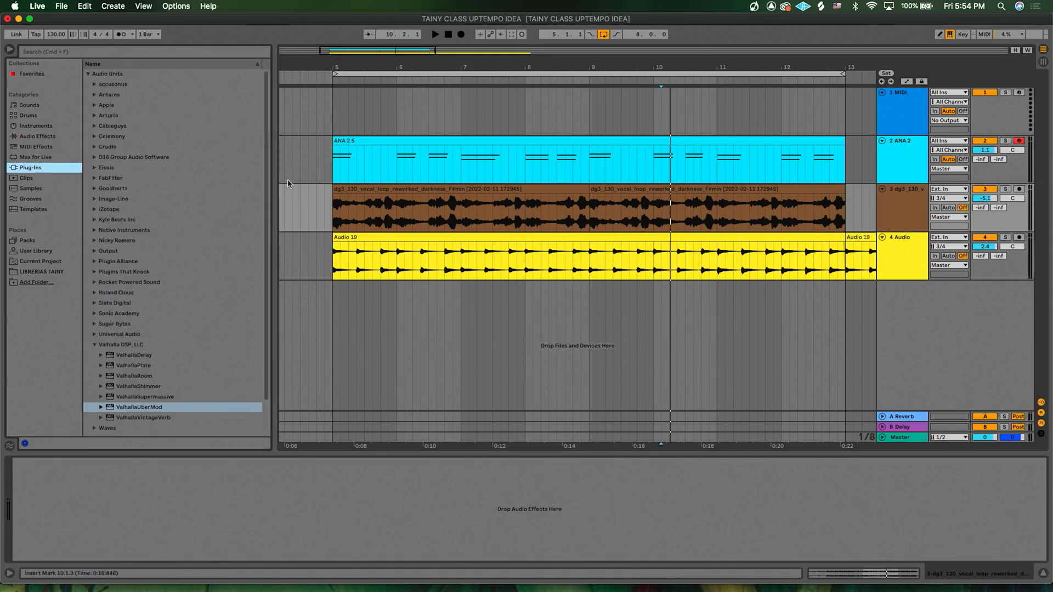
left_click(94, 345)
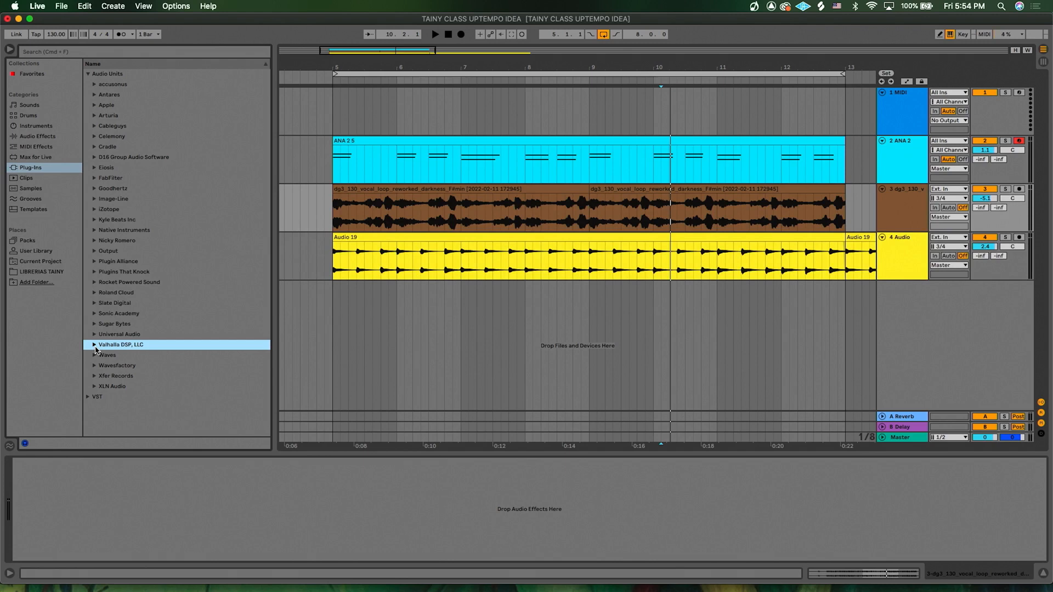
left_click(93, 317)
left_click(94, 305)
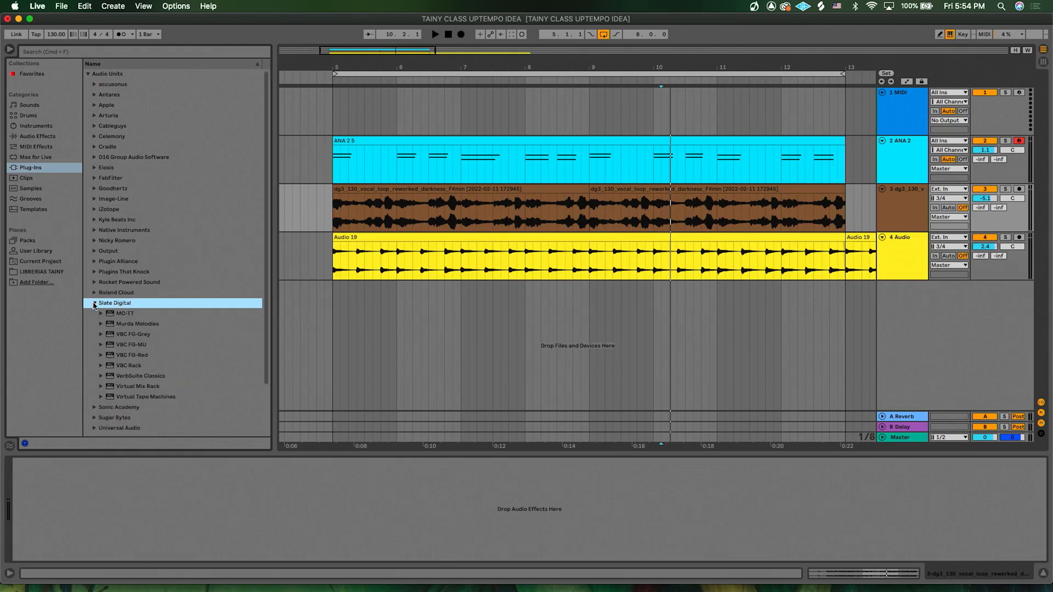
left_click_drag(130, 329, 218, 496)
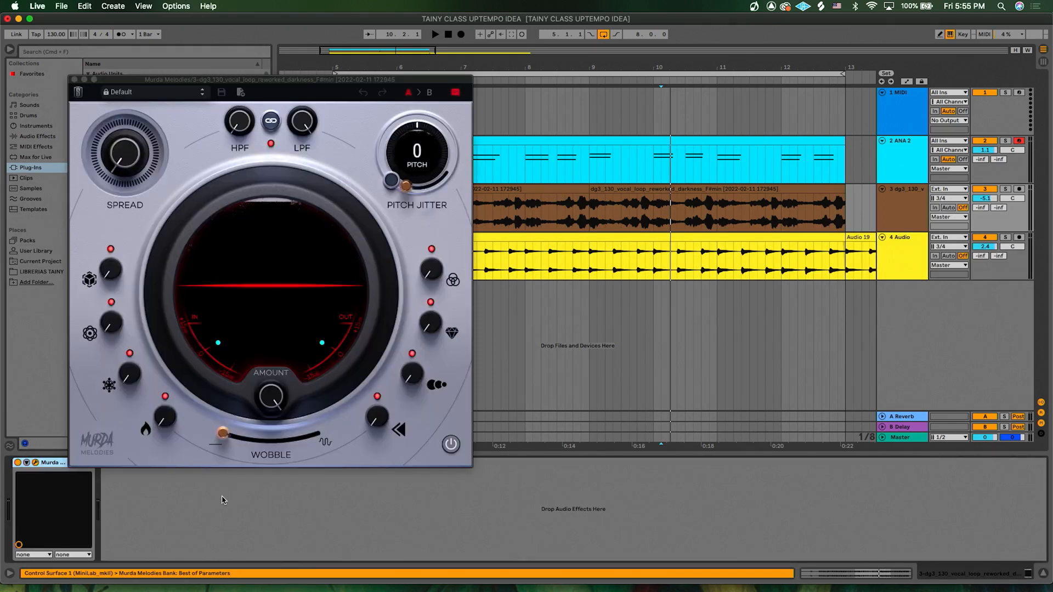
- Turn the Murda Melodies Spread knob up while playing the set
left_click_drag(129, 154, 123, 181)
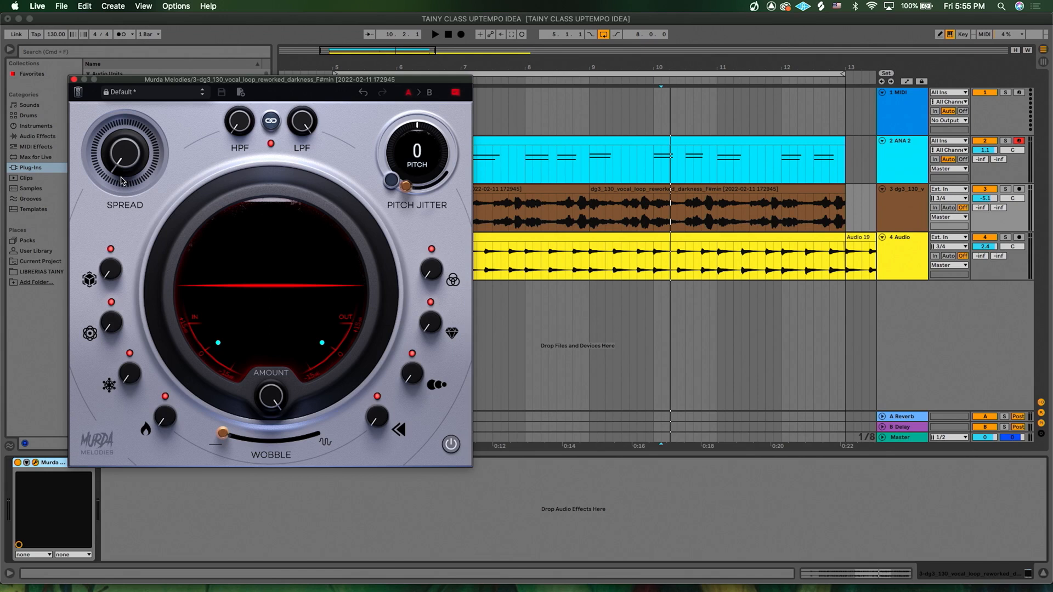
key("space")
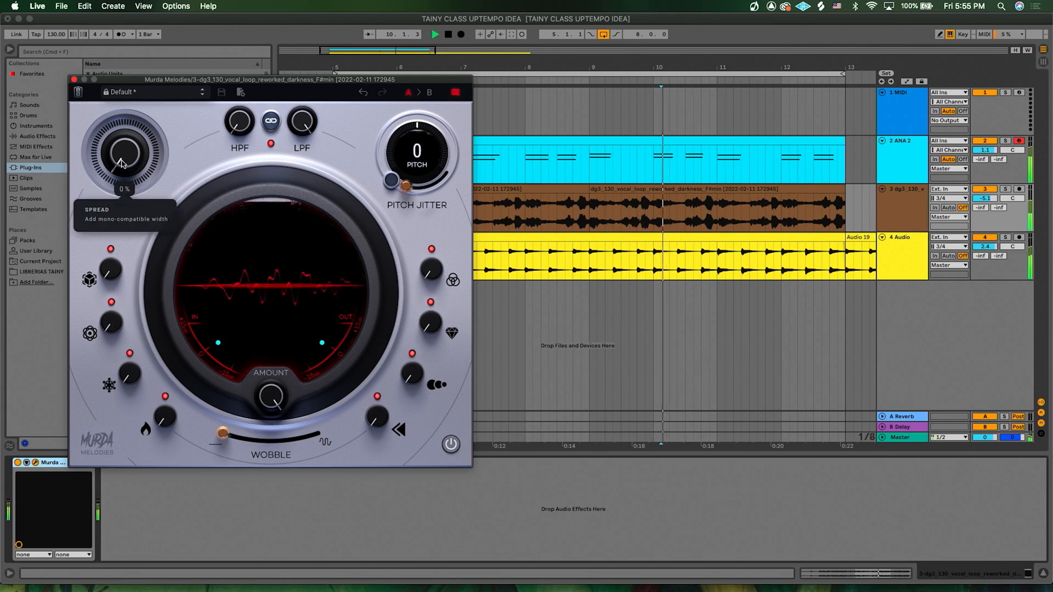
left_click_drag(121, 164, 119, 61)
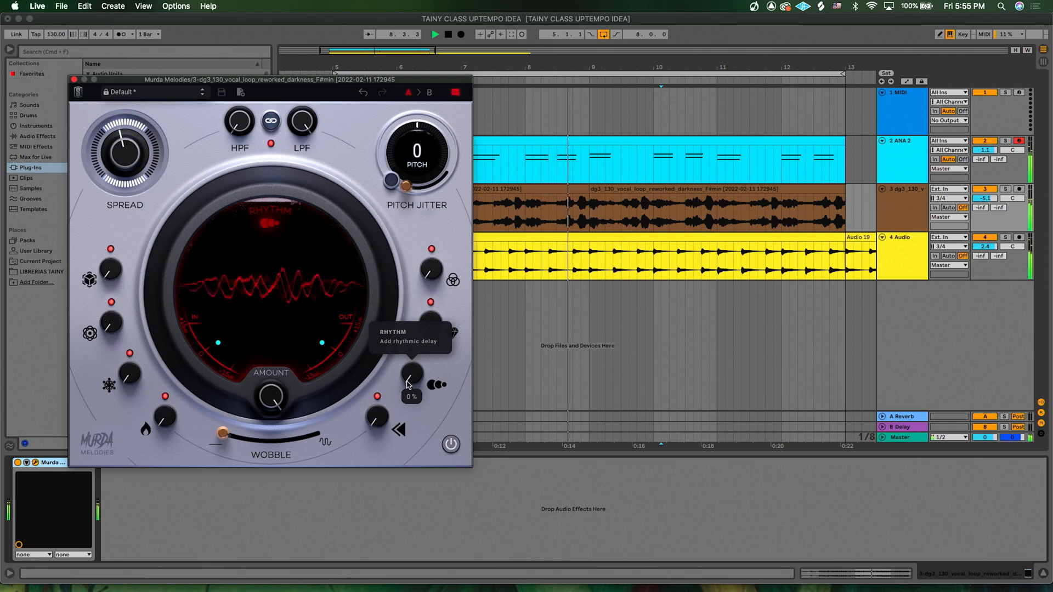
key("space")
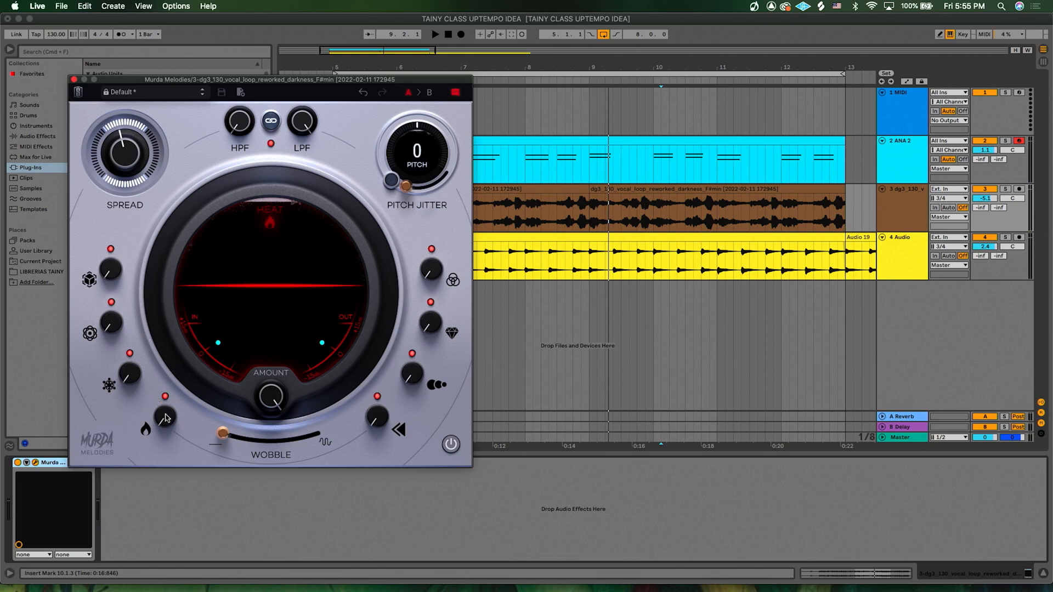
- Inspect the Murda Melodies effect knobs and their descriptions
mouse_move(111, 280)
mouse_move(115, 323)
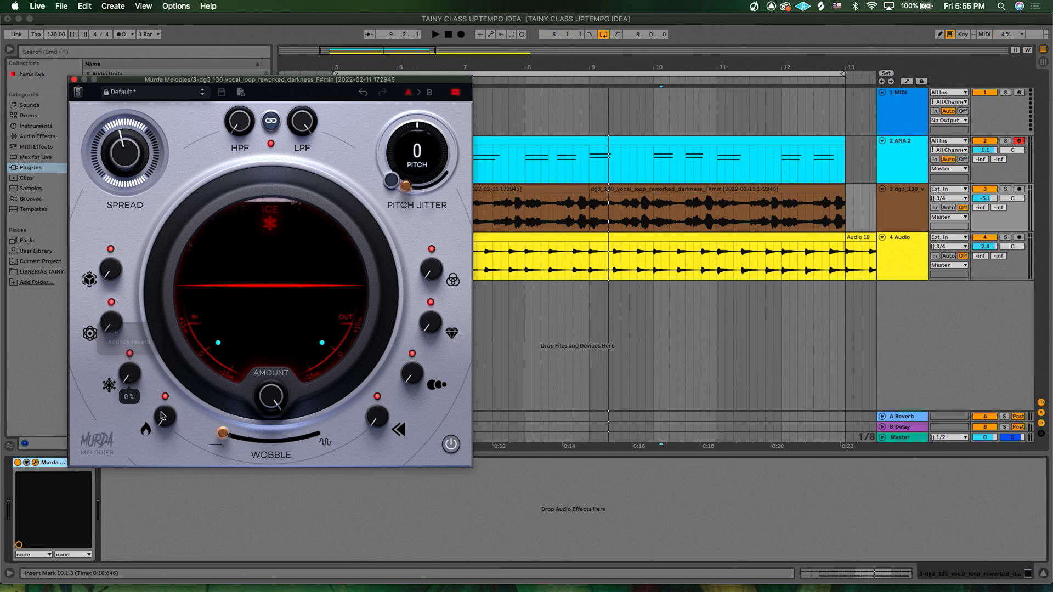
mouse_move(168, 419)
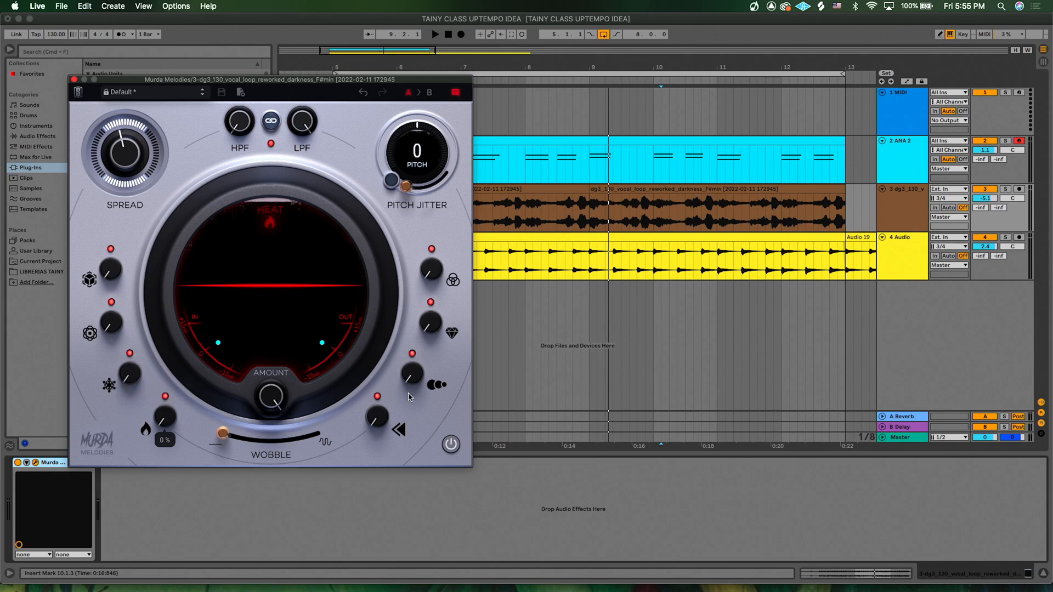
mouse_move(382, 415)
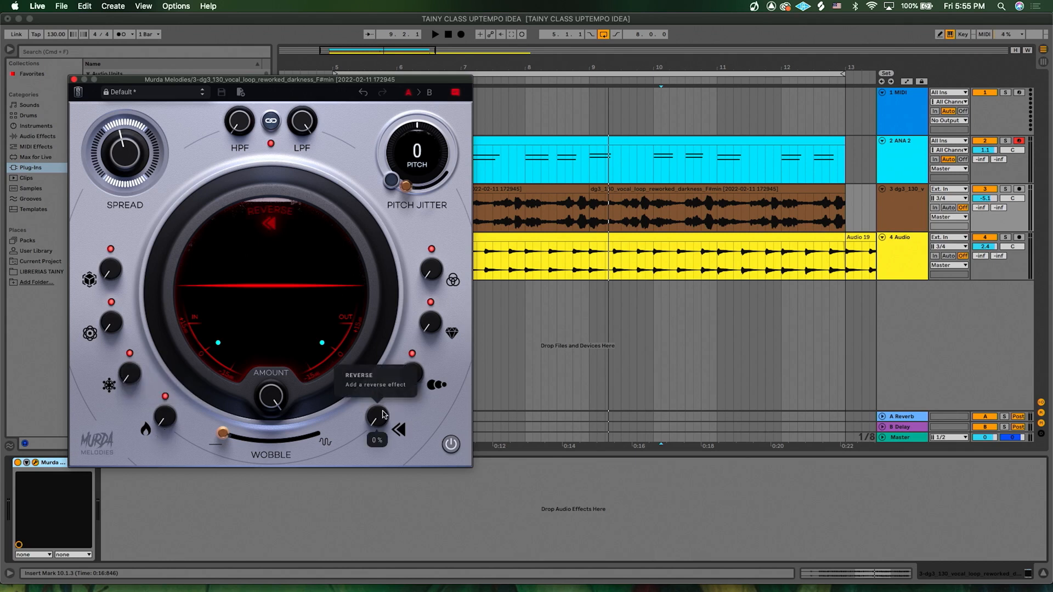
mouse_move(414, 374)
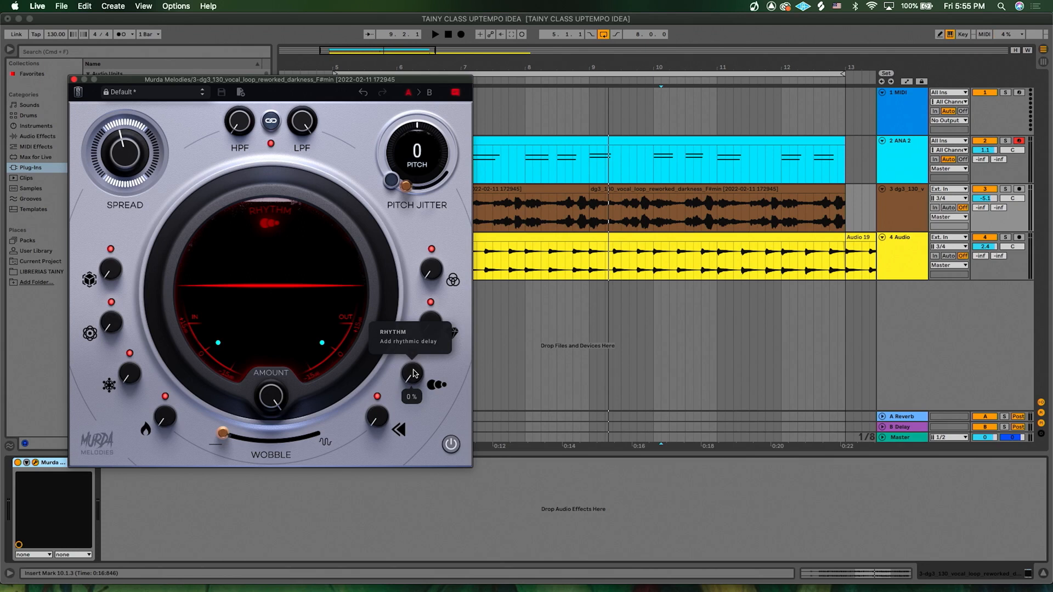
mouse_move(432, 324)
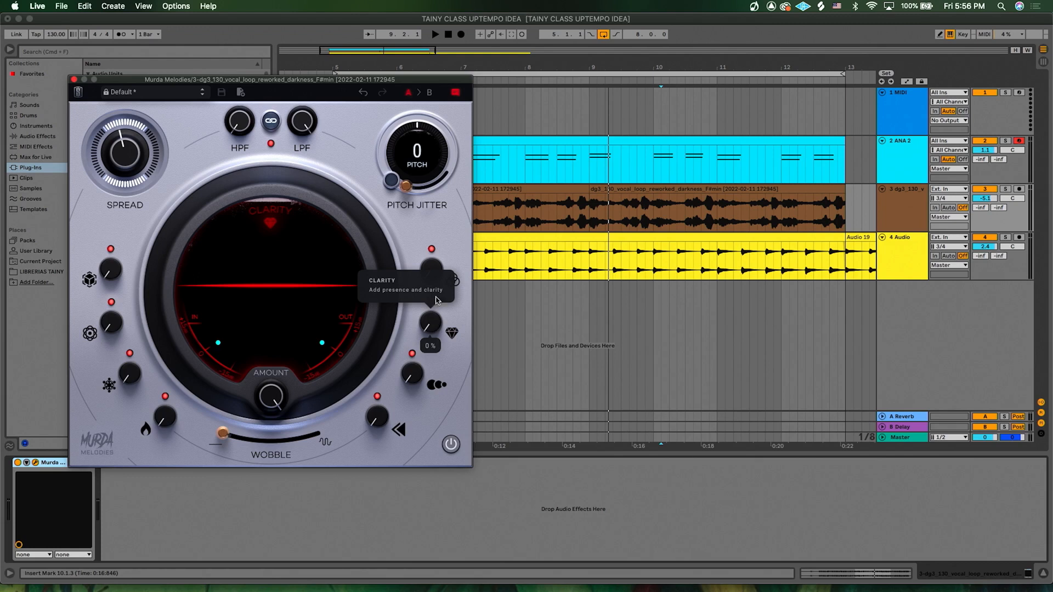
mouse_move(435, 272)
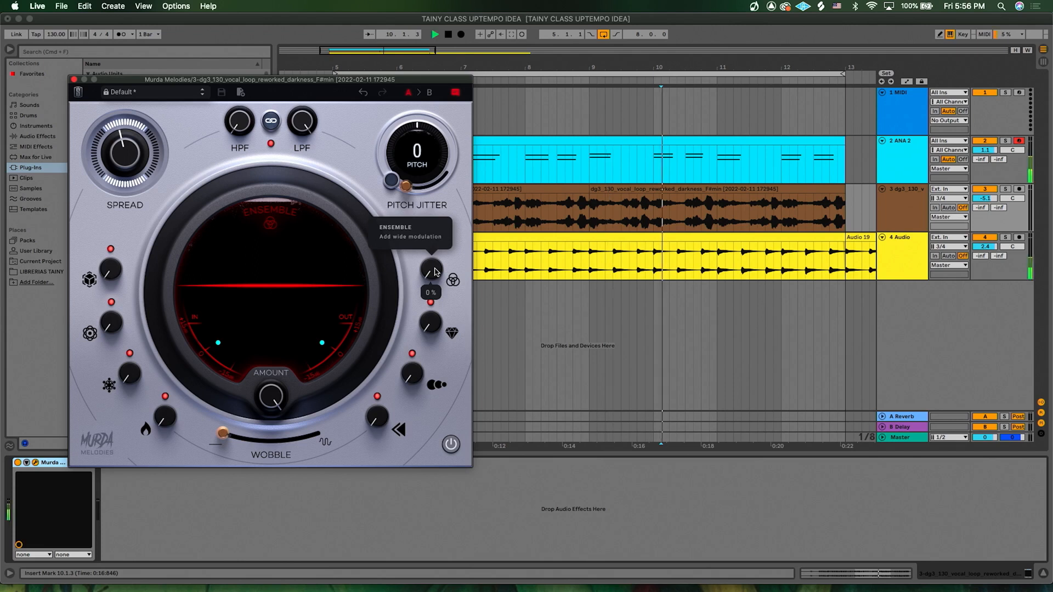
- Turn up the Ensemble, Clarity and Ice knobs in Murda Melodies and play the set
left_click_drag(435, 272, 439, 145)
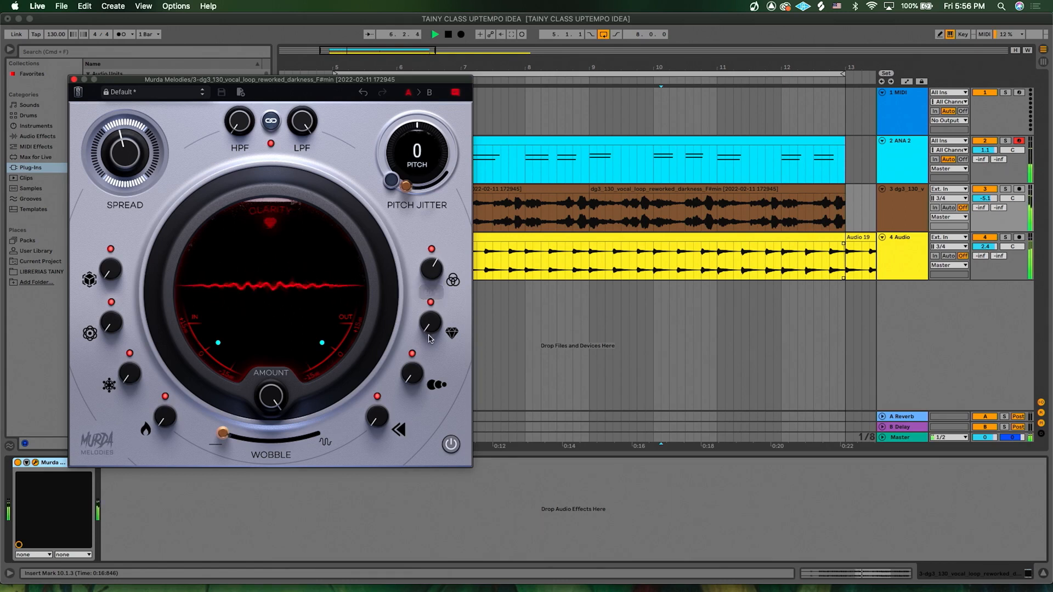
left_click_drag(431, 325, 424, 215)
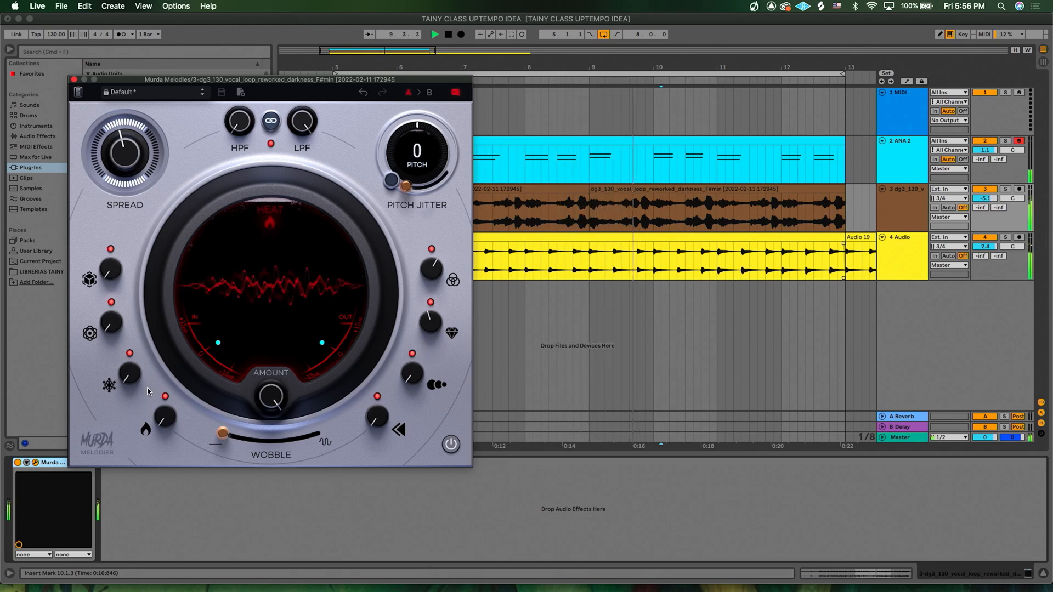
left_click_drag(134, 388, 126, 335)
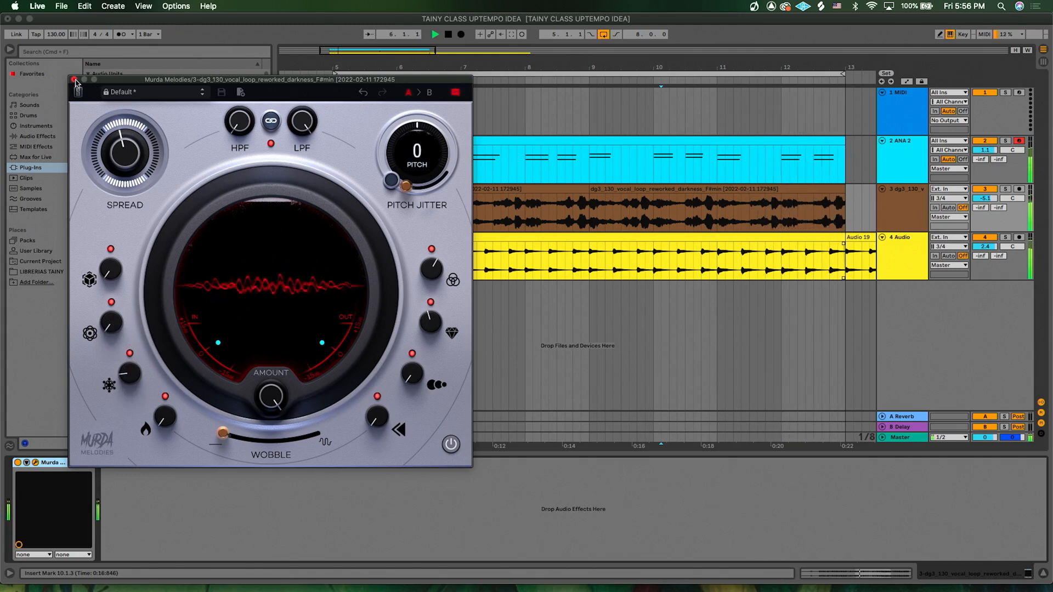
key("space")
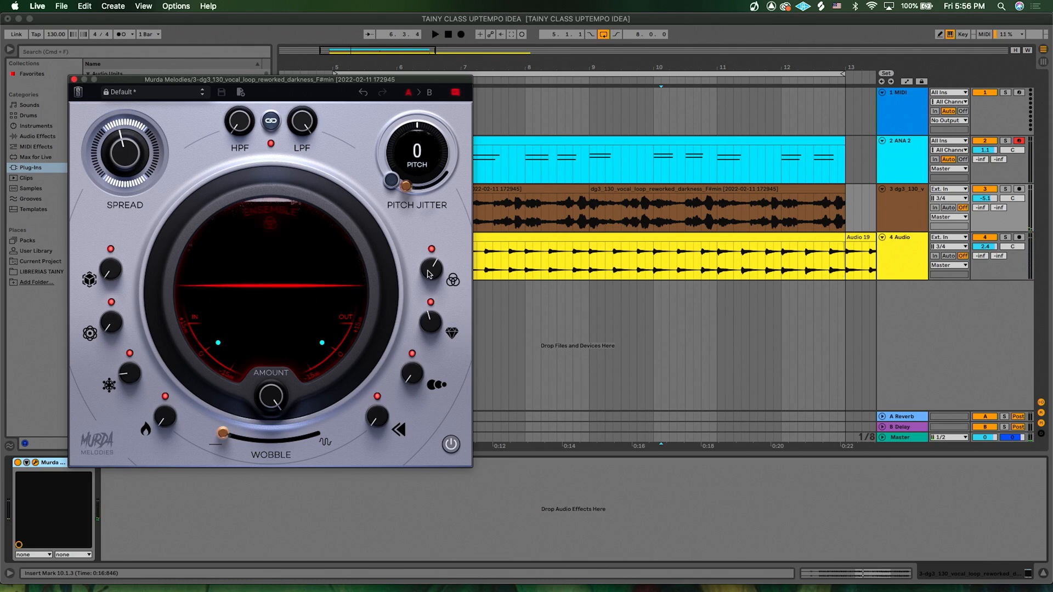
mouse_move(439, 274)
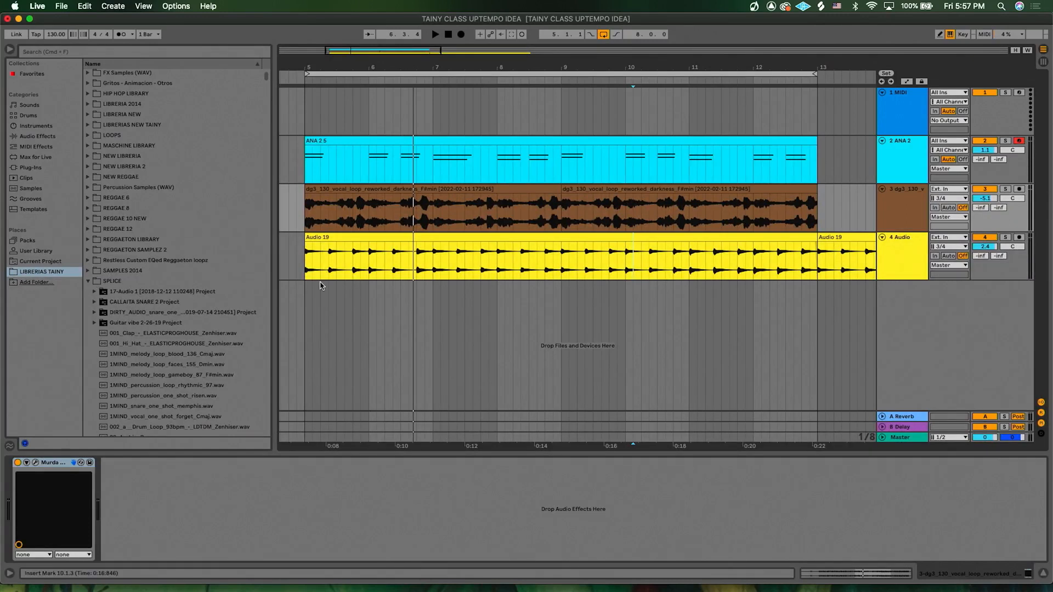
- Open the ForeignTeck drumkit's Snares folder in the TECK library and play the set from the start
left_click(88, 283)
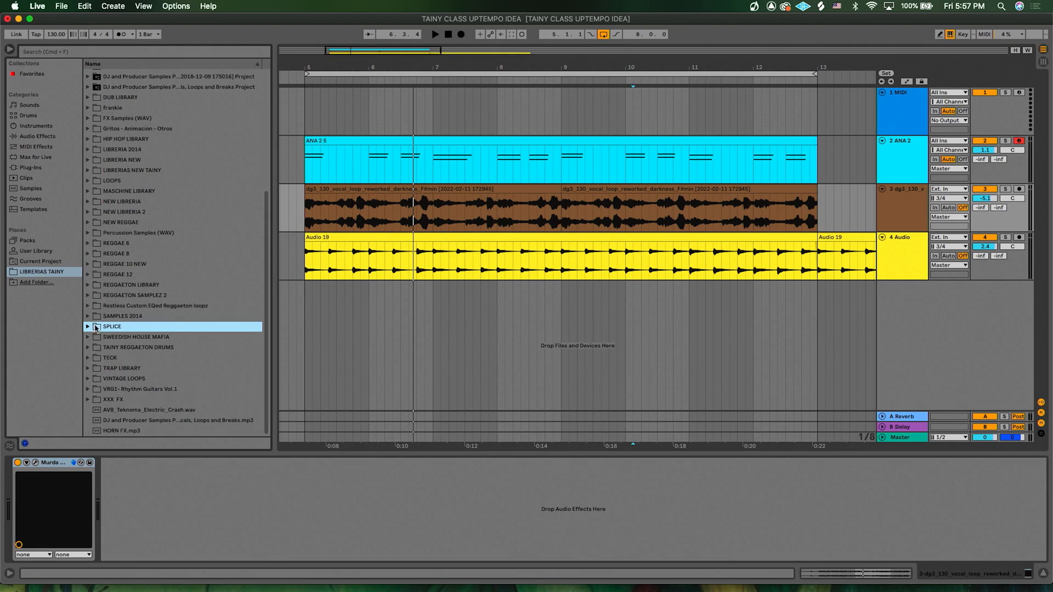
left_click(87, 357)
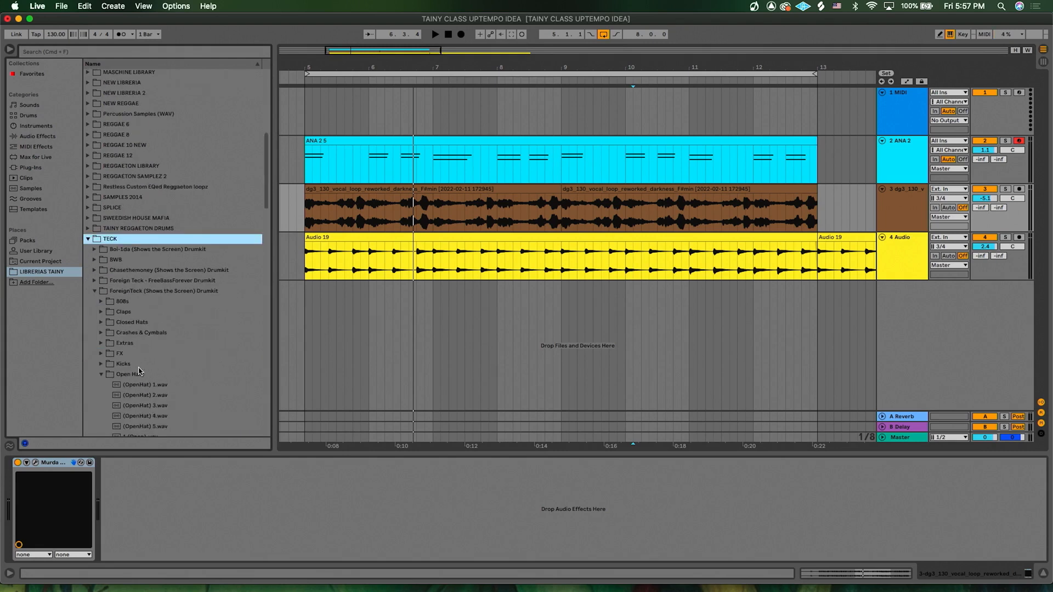
left_click(104, 376)
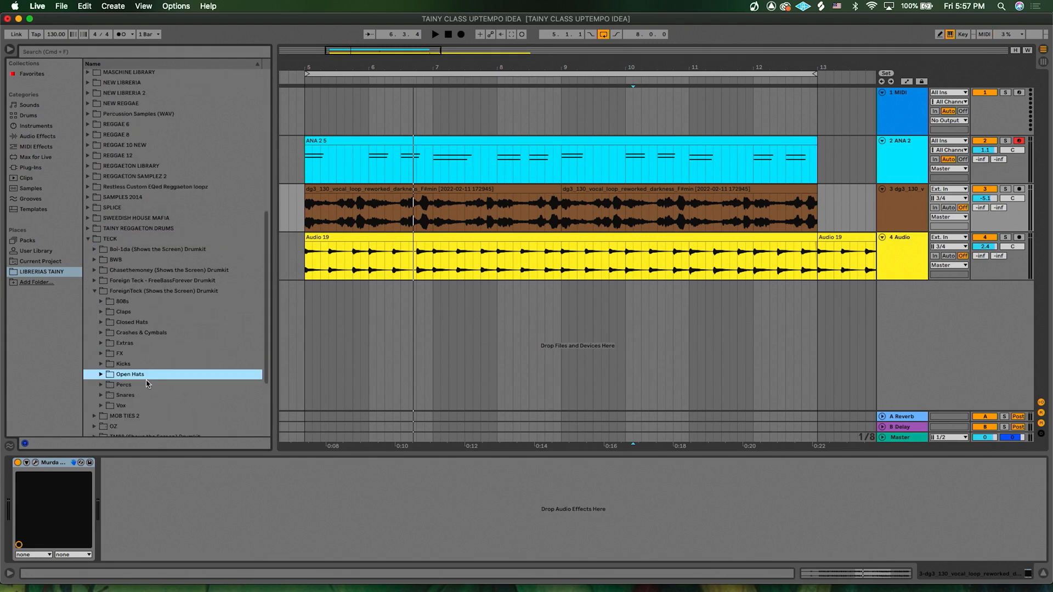
left_click(103, 335)
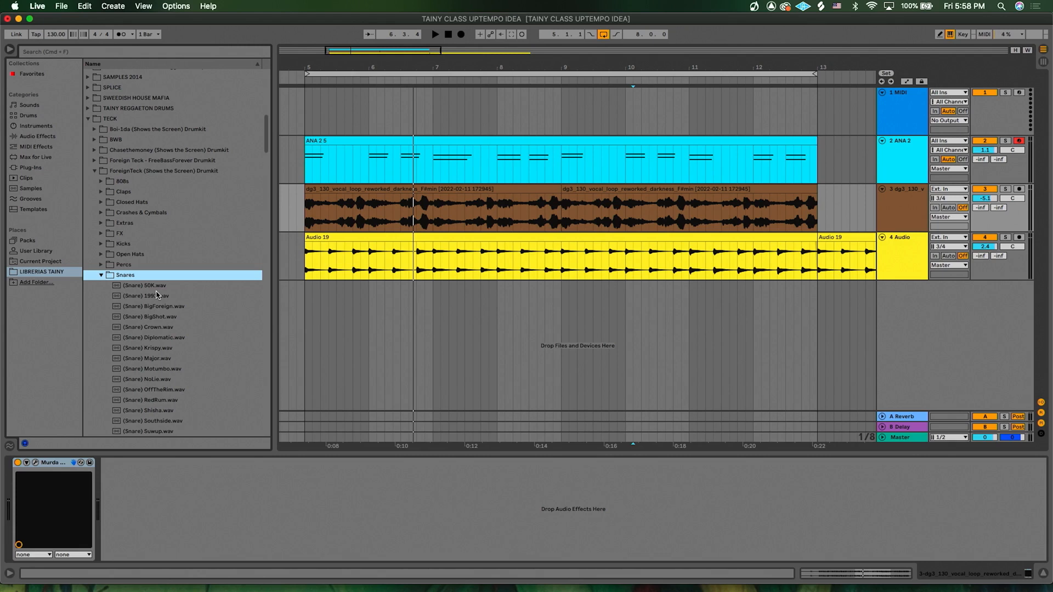
left_click(303, 271)
key("space")
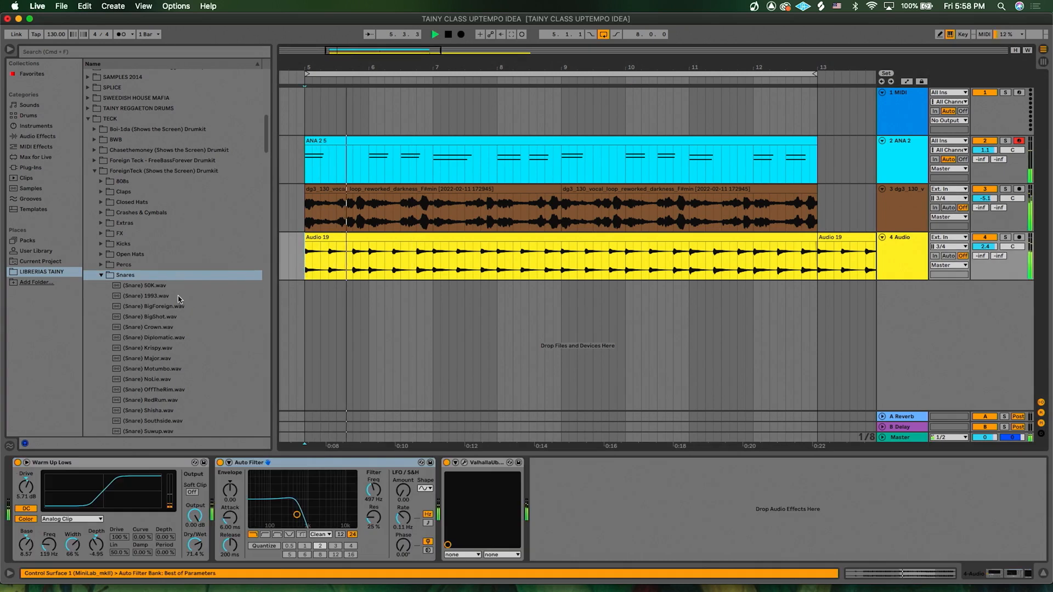
- Audition the snare samples in the Snares folder one after another while the set plays
key("Down")
key("Down")
key("Down")
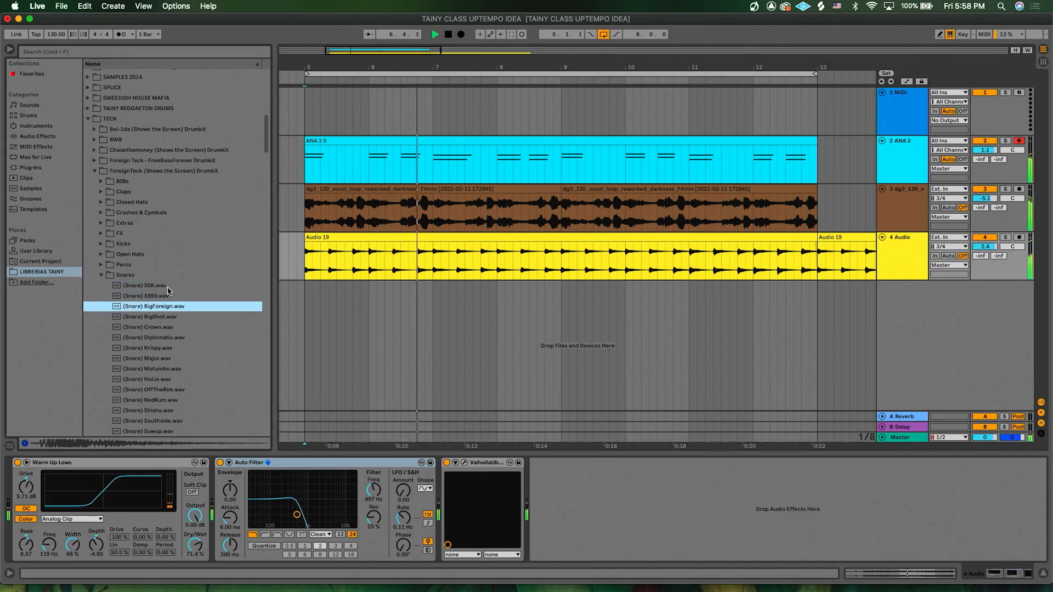
key("Down")
key("Down")
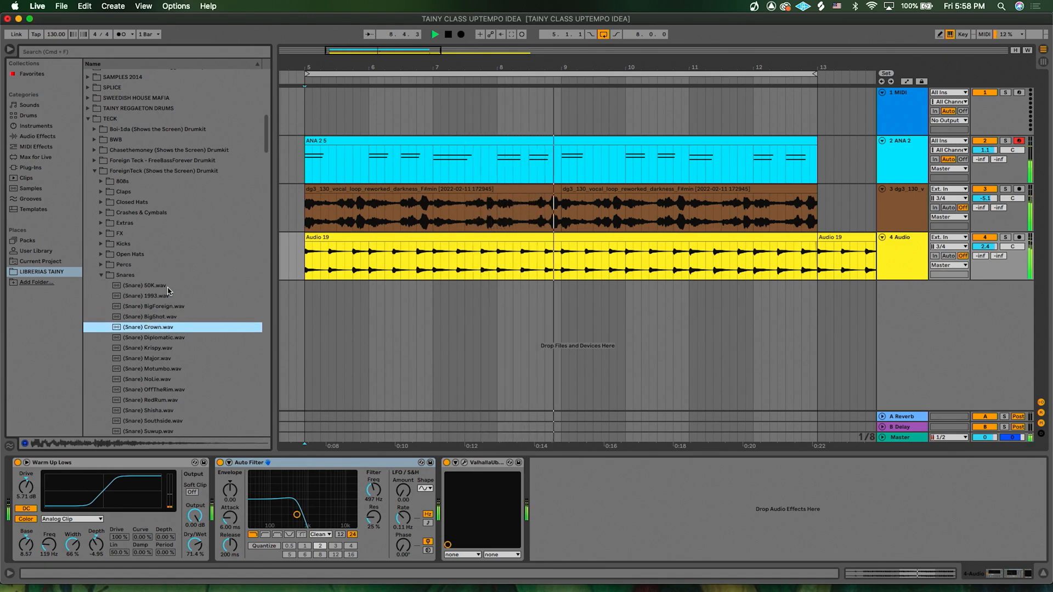
key("Down")
key("Down")
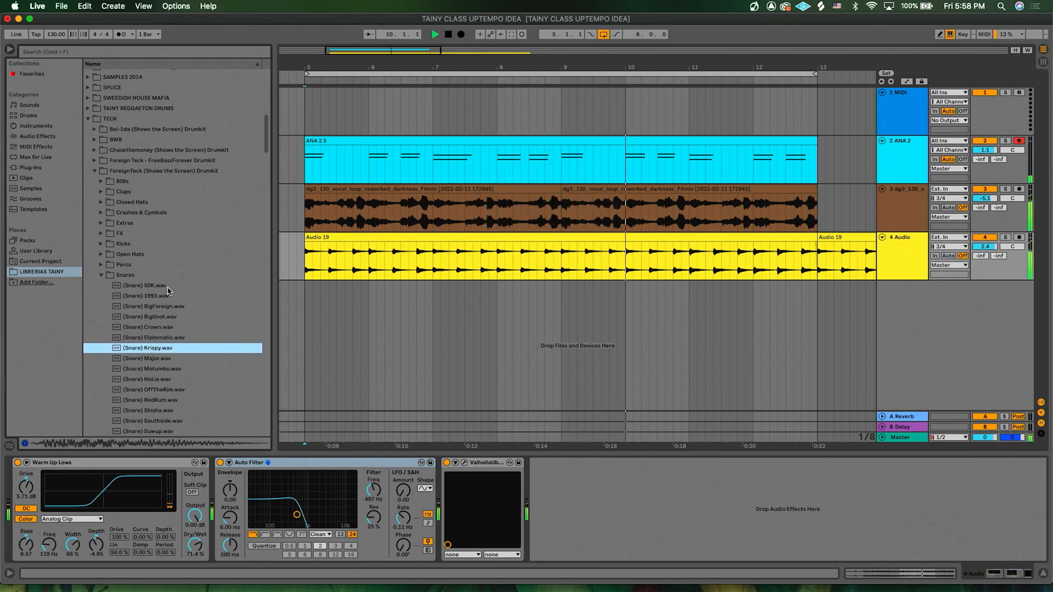
key("Down")
key("Down")
key("Down")
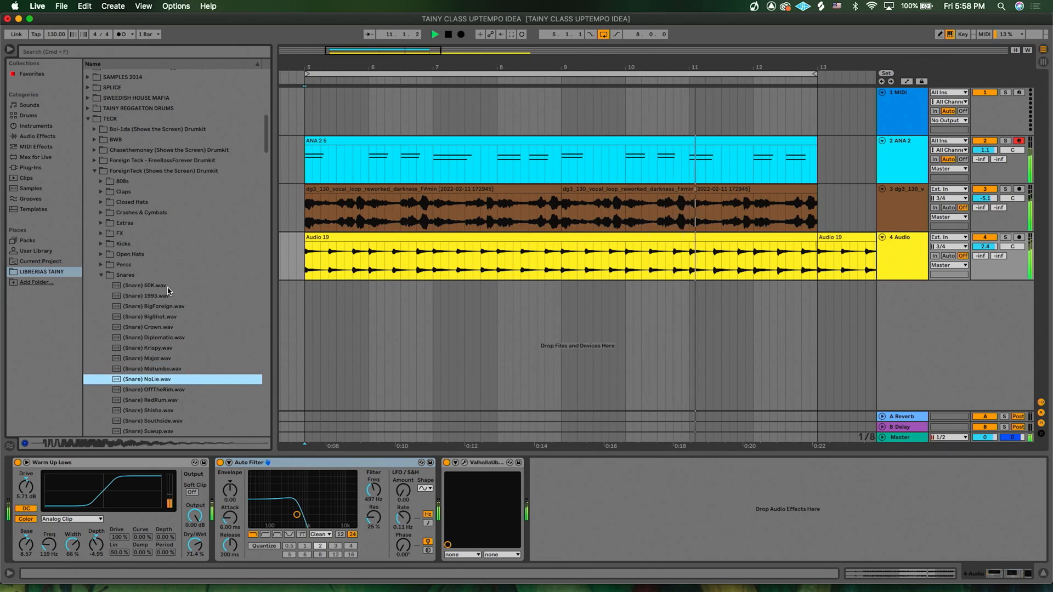
- Add the OffTheRim snare sample to the arrangement at bar 5 on a new audio track
key("Down")
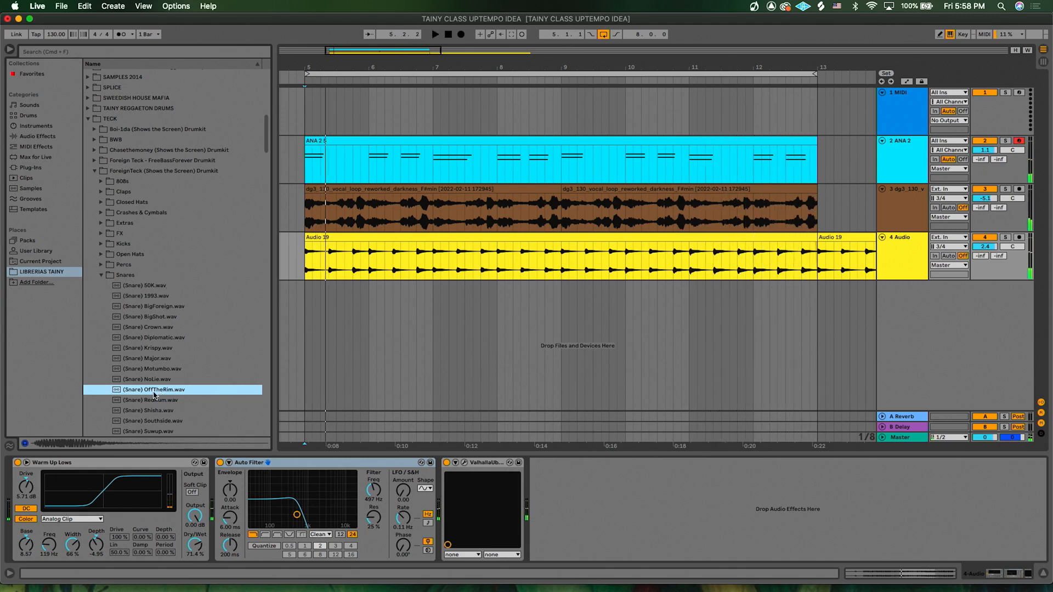
key("space")
left_click_drag(145, 393, 305, 303)
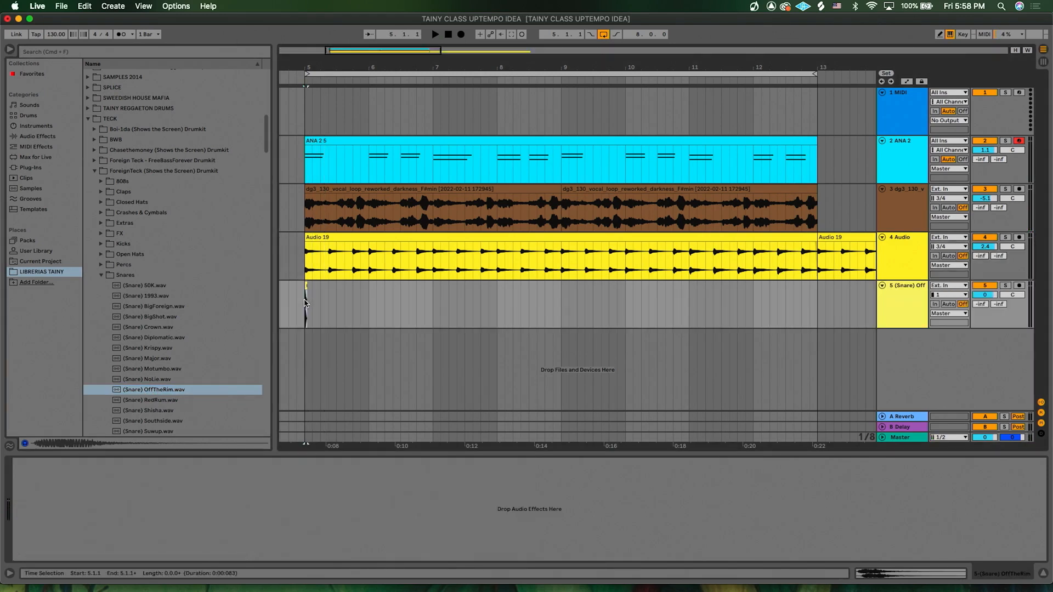
- Open the snare clip, turn on Warp and set its warp mode to Beats
scroll(310, 329, "up", 10)
scroll(310, 329, "left", 4)
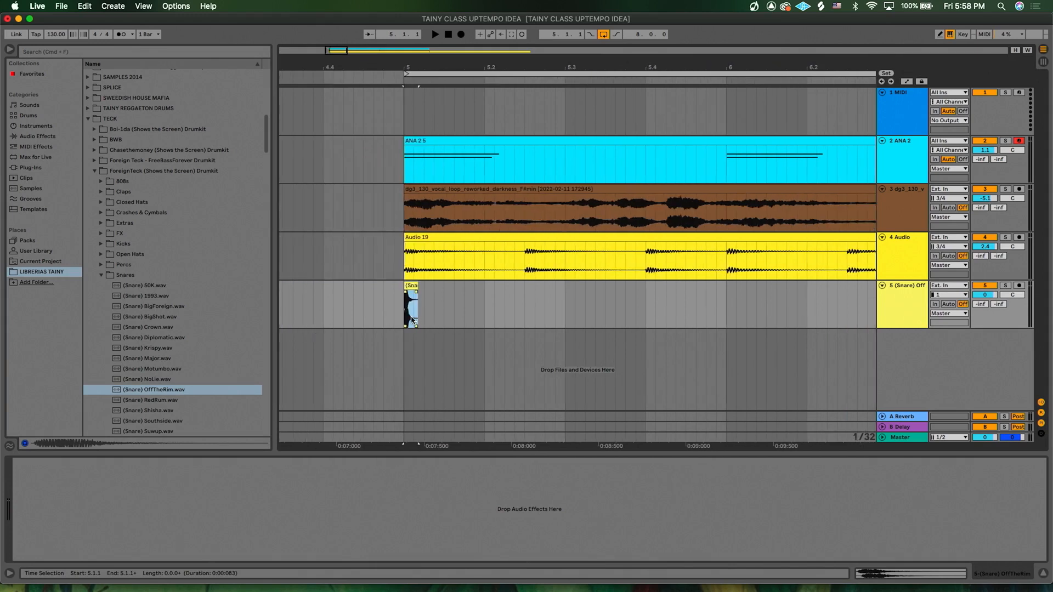
double_click(412, 286)
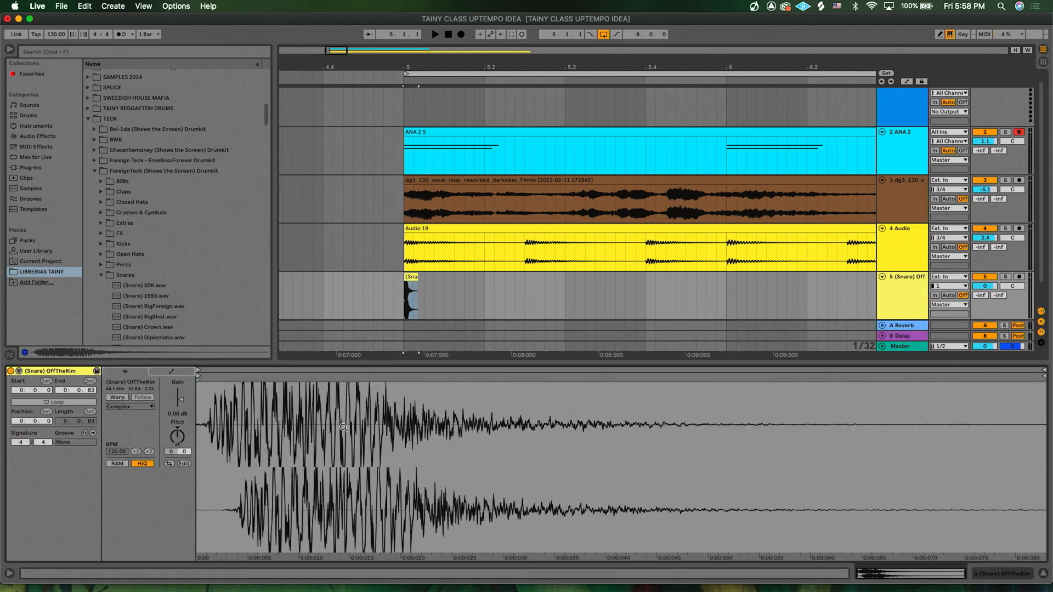
left_click(116, 397)
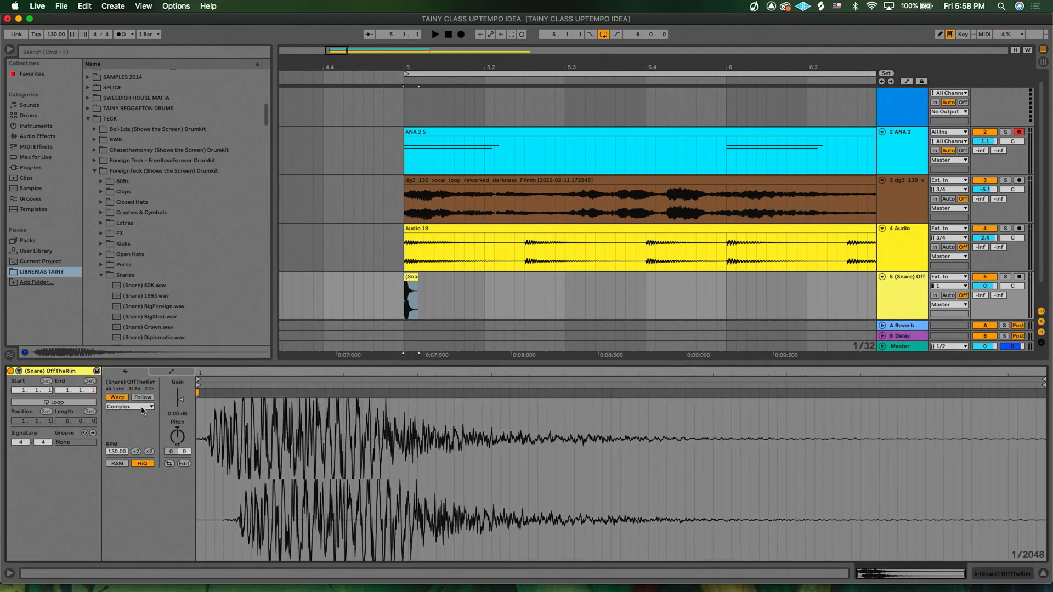
left_click(137, 408)
left_click(115, 415)
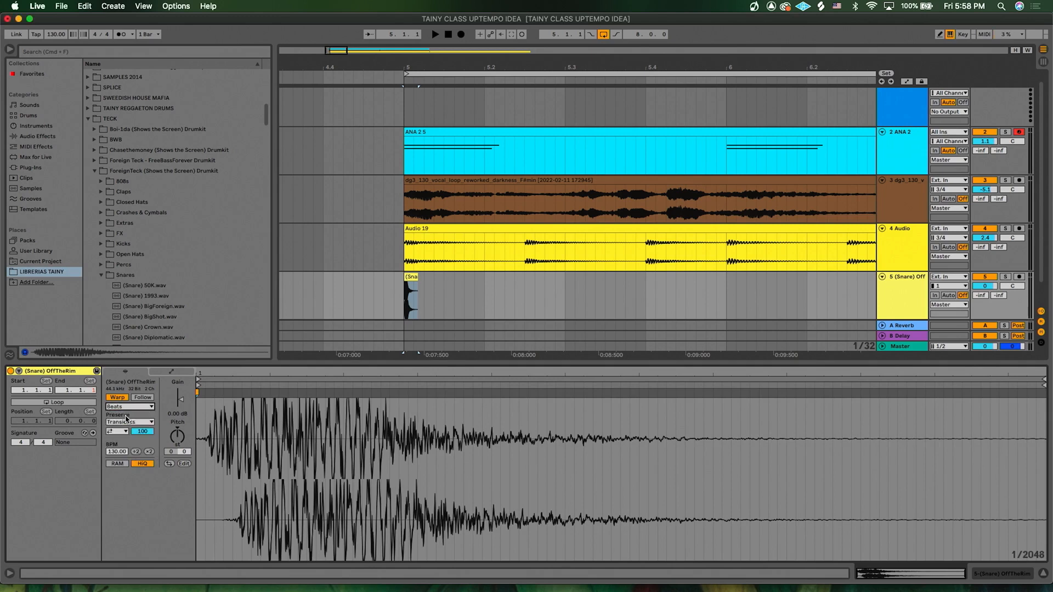
- Adjust the snare clip's transient loop mode and envelope settings while playing the set
left_click(115, 432)
left_click(121, 439)
left_click(148, 432)
scroll(404, 300, "down", 2)
scroll(404, 299, "up", 5)
key("space")
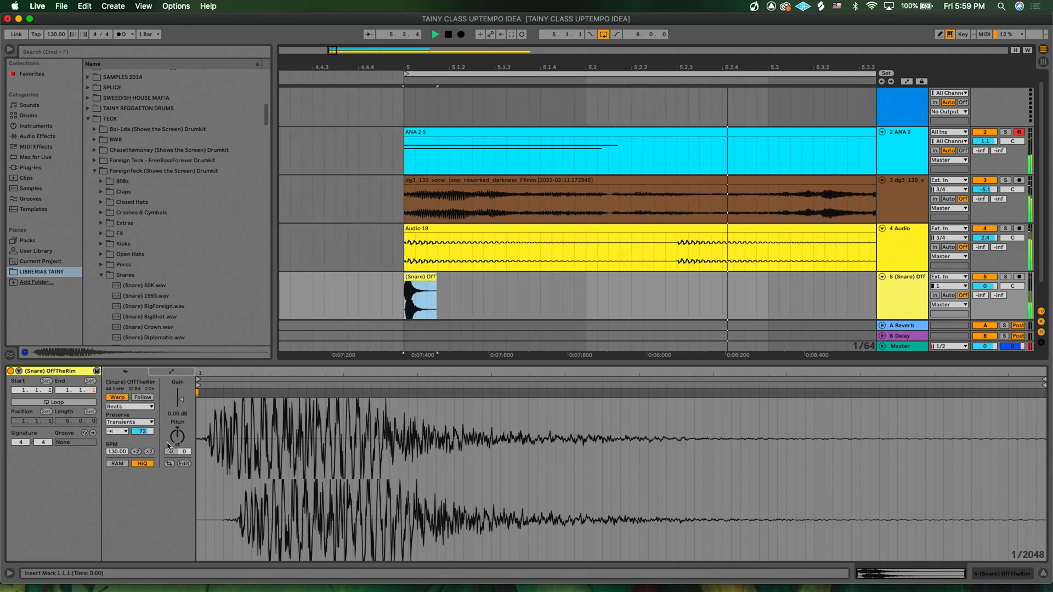
left_click_drag(142, 432, 143, 437)
- Paste two copies of the snare clip at later beat positions on the snare track
left_click(405, 306)
scroll(406, 306, "down", 4)
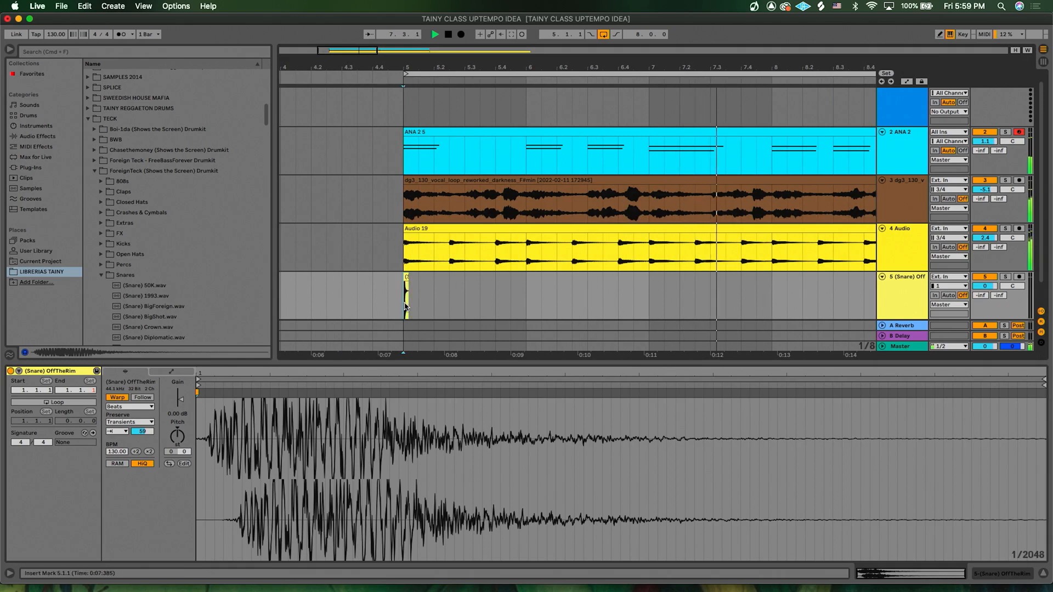
scroll(406, 305, "up", 3)
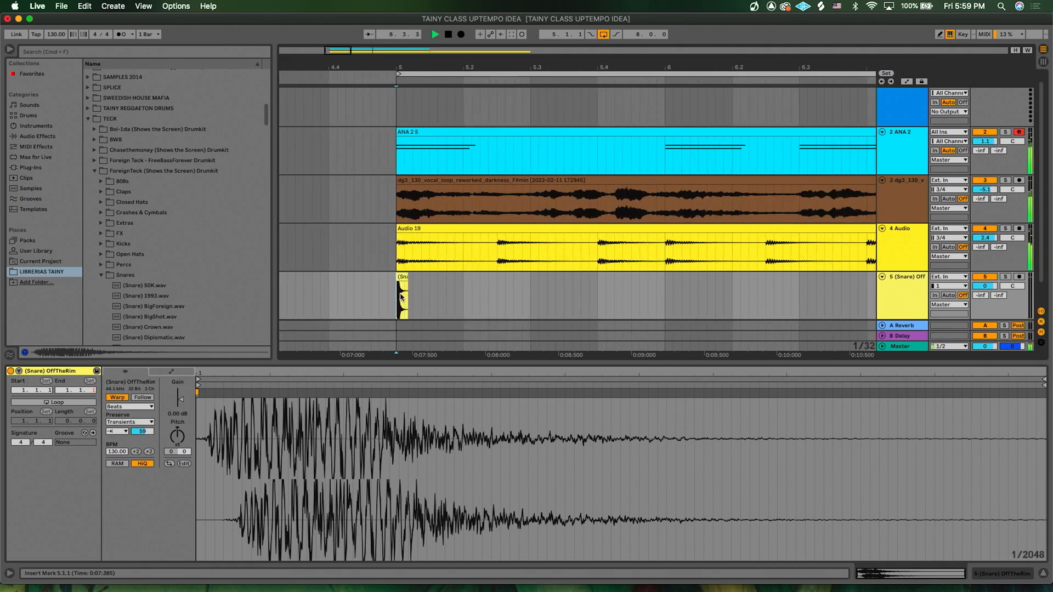
left_click_drag(395, 293, 444, 298)
scroll(442, 297, "down", 2)
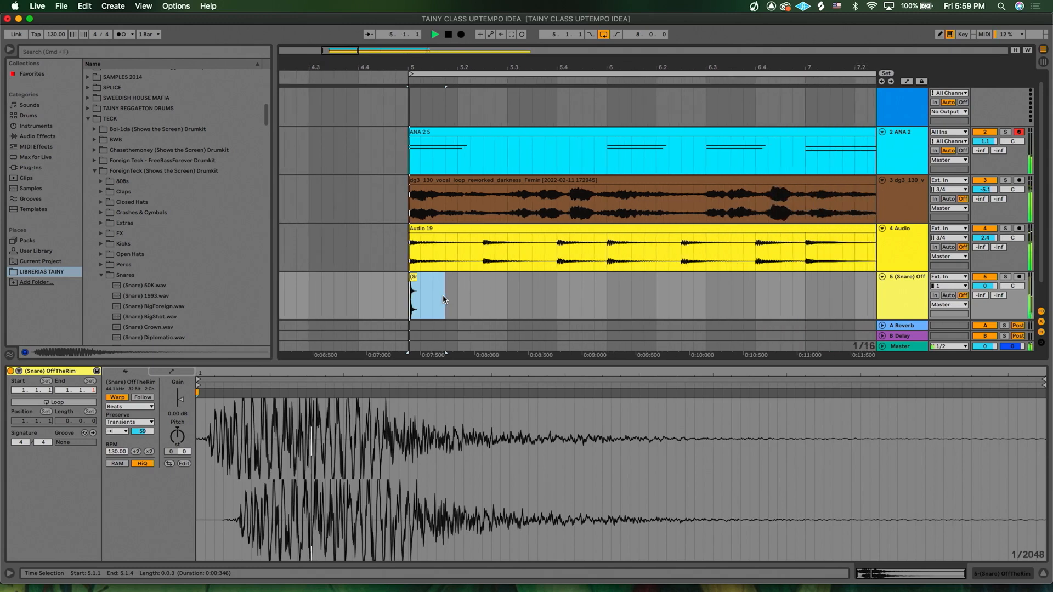
left_click(412, 301)
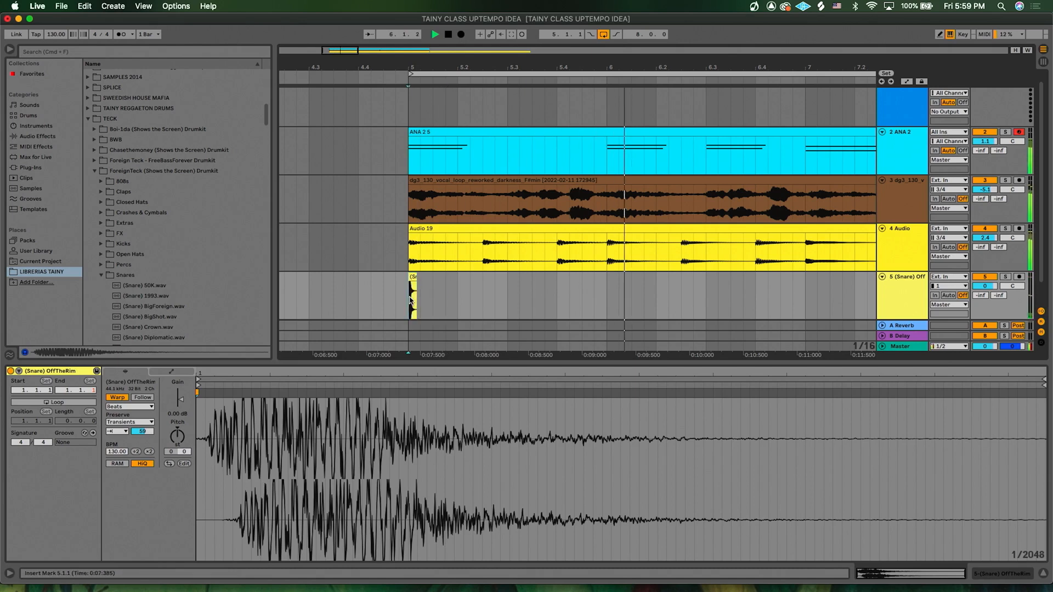
left_click(412, 279)
key("space")
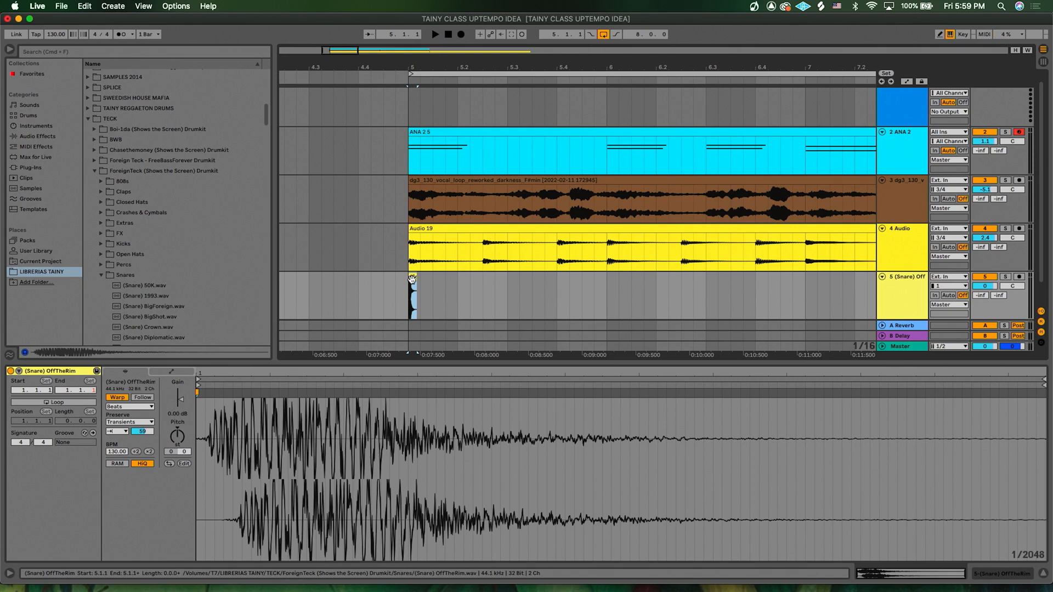
left_click(445, 292)
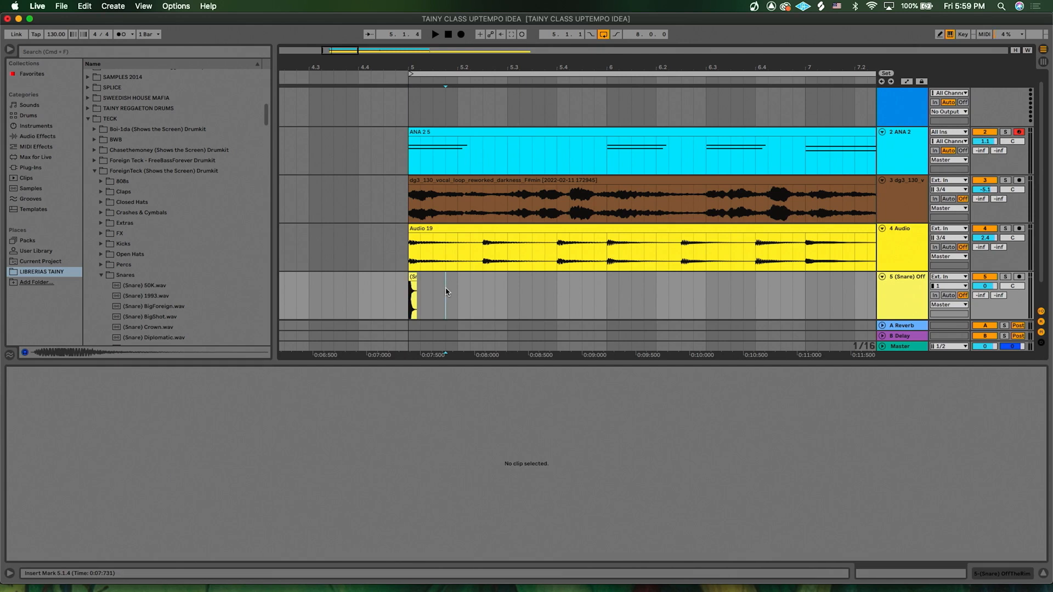
key("super+v")
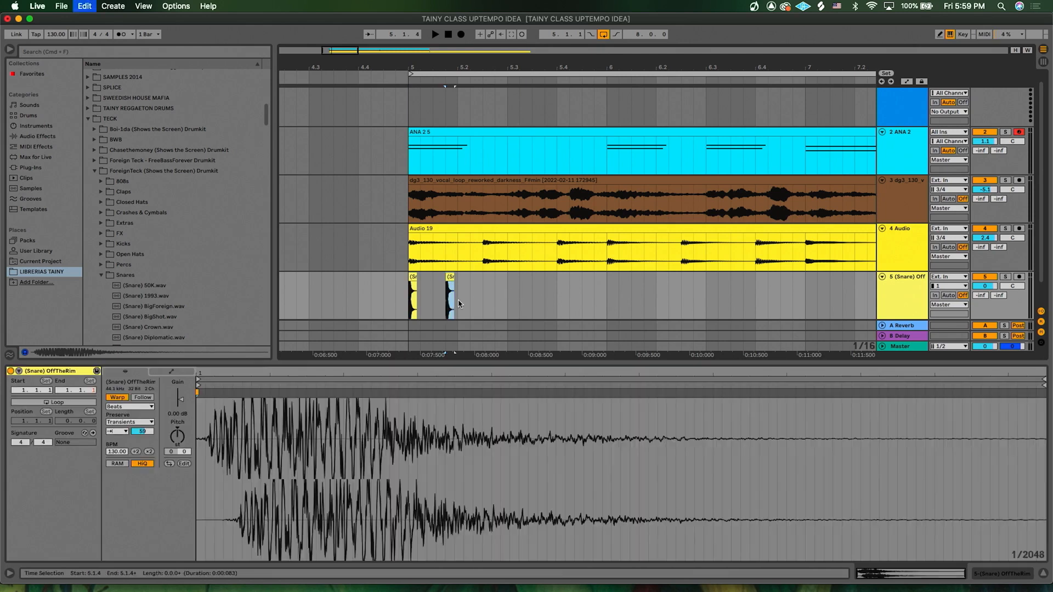
left_click(484, 297)
key("super+v")
- Copy the third snare hit to make a fourth one at about beat 5.3.3
left_click(408, 298)
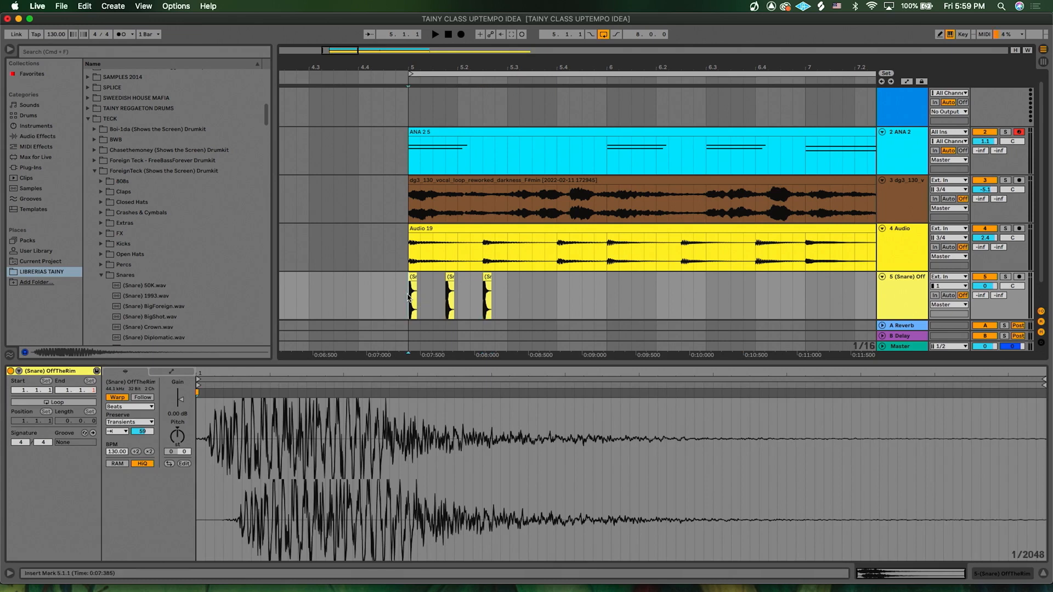
scroll(411, 298, "down", 2)
key("space")
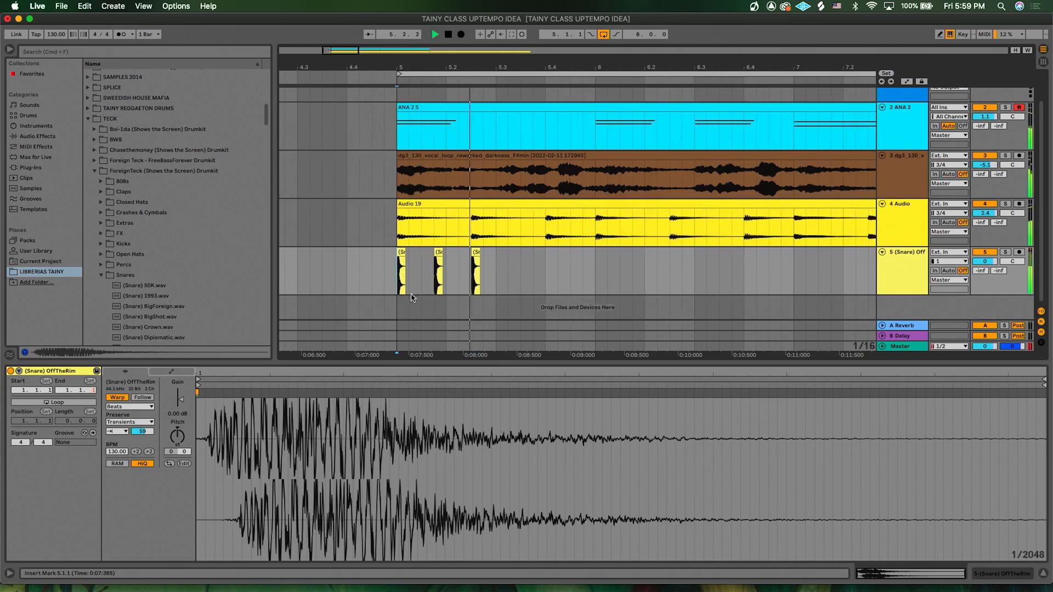
left_click(476, 253)
key("space")
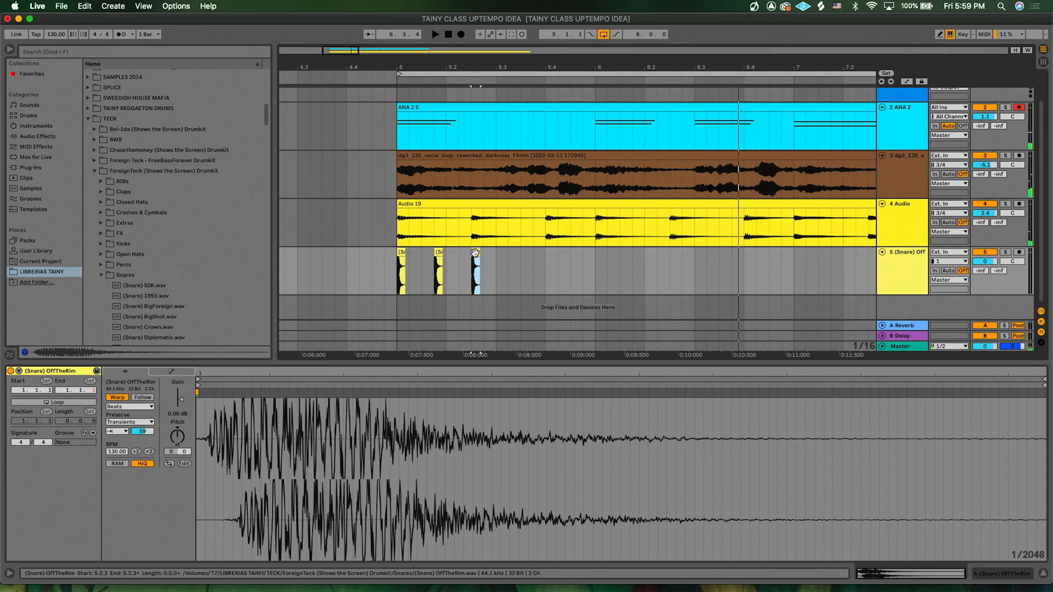
left_click_drag(474, 253, 513, 264)
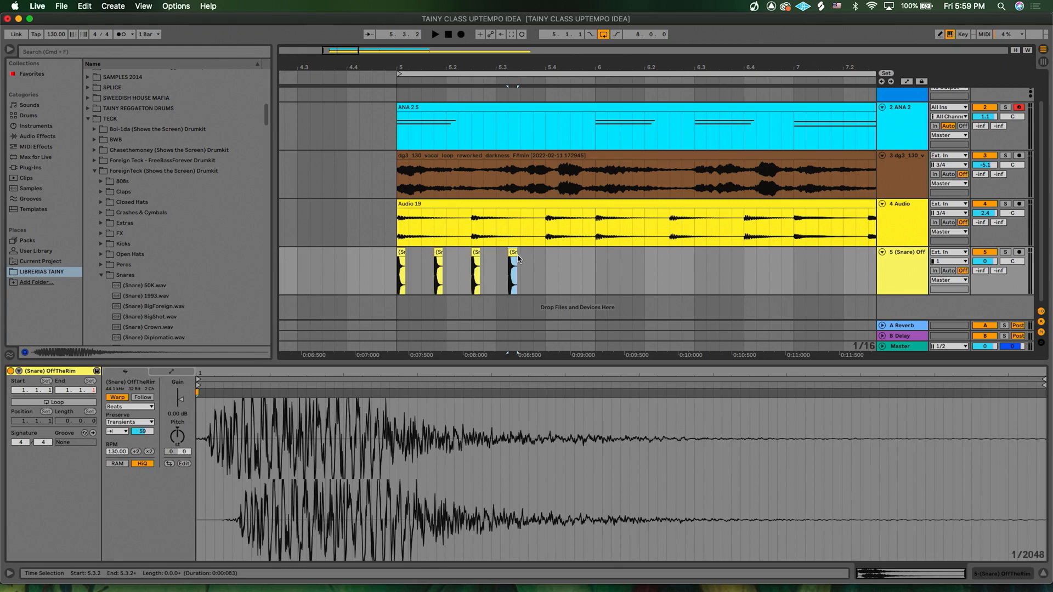
left_click_drag(520, 260, 529, 258)
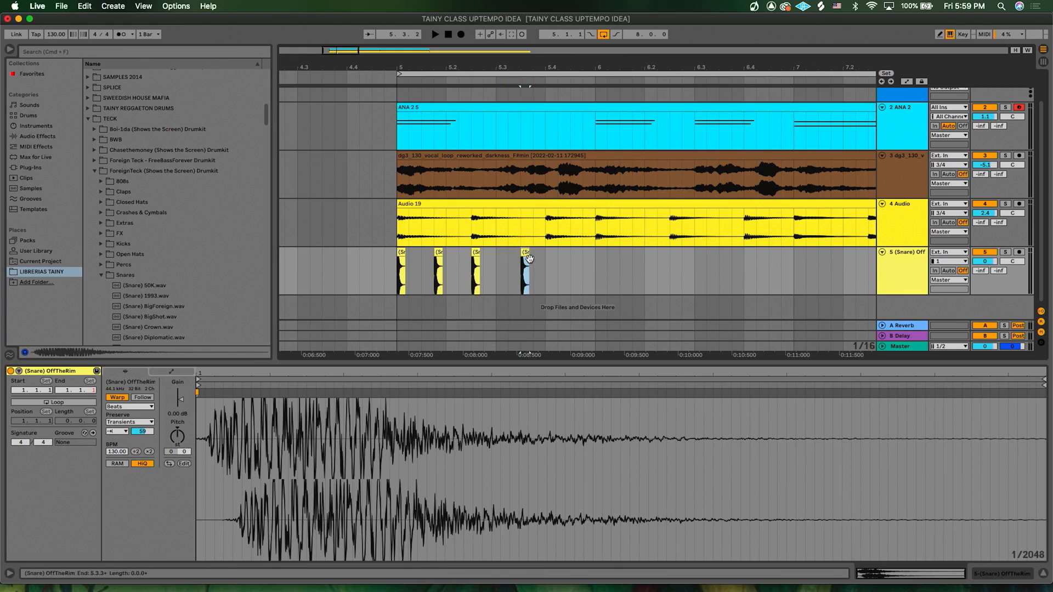
- Select the one-bar snare pattern from bar 5 and duplicate it repeatedly through bar 12
left_click(398, 274)
key("space")
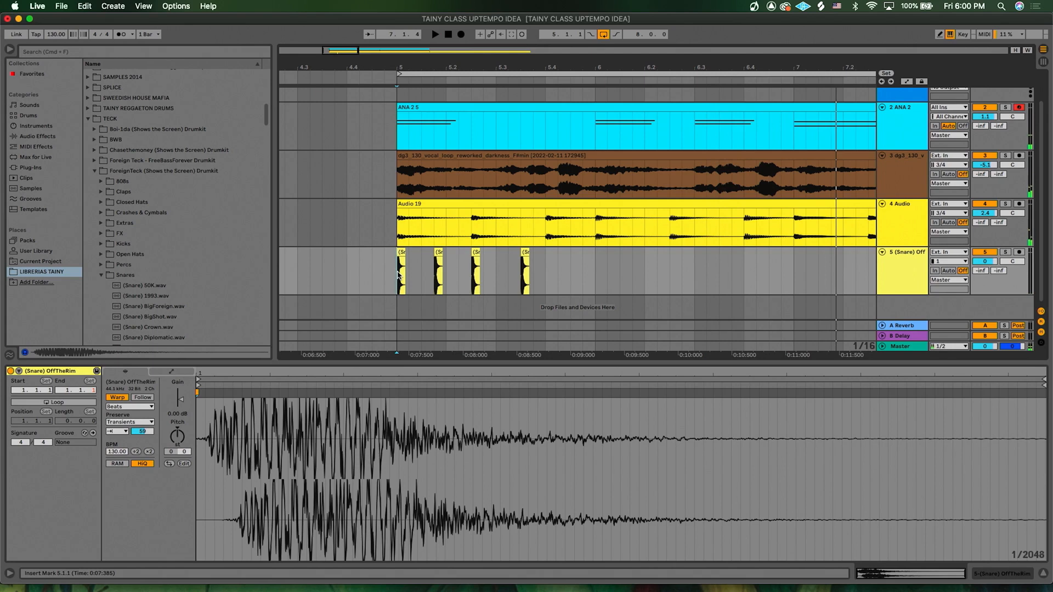
left_click_drag(398, 274, 626, 275)
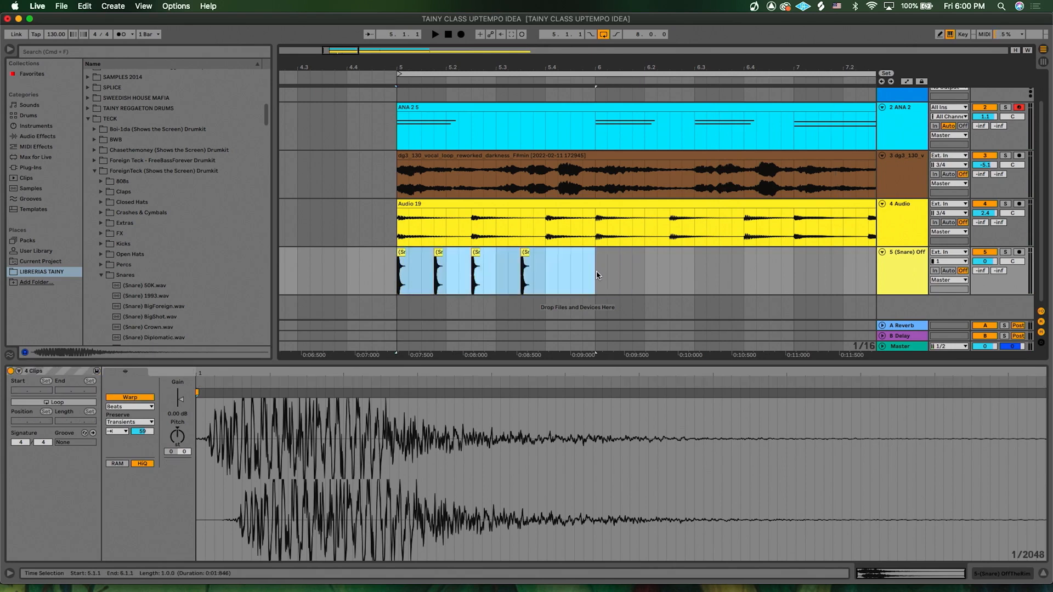
scroll(598, 275, "down", 5)
scroll(598, 275, "right", 3)
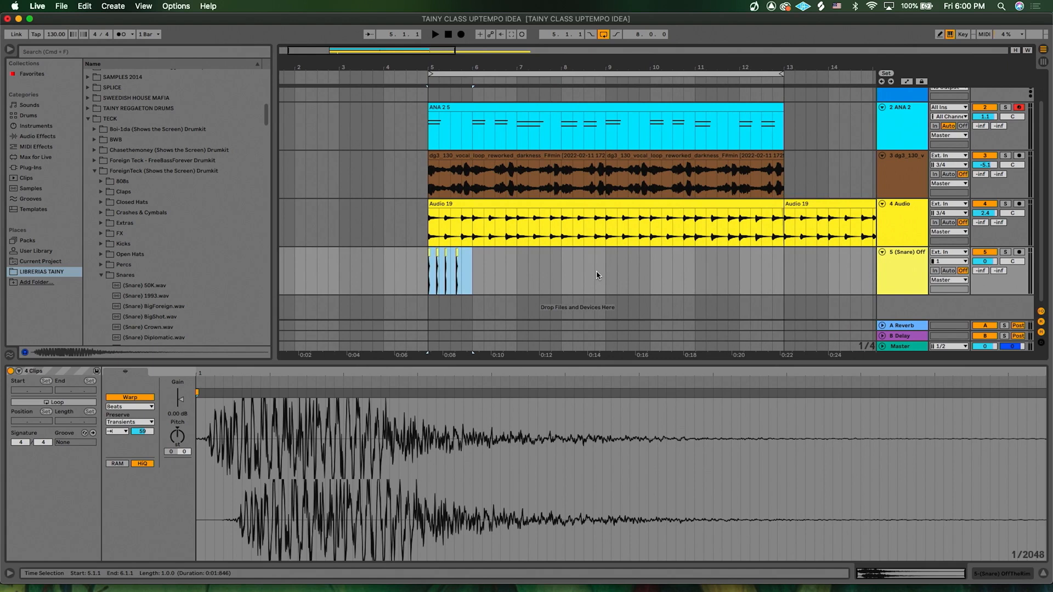
key("super+d")
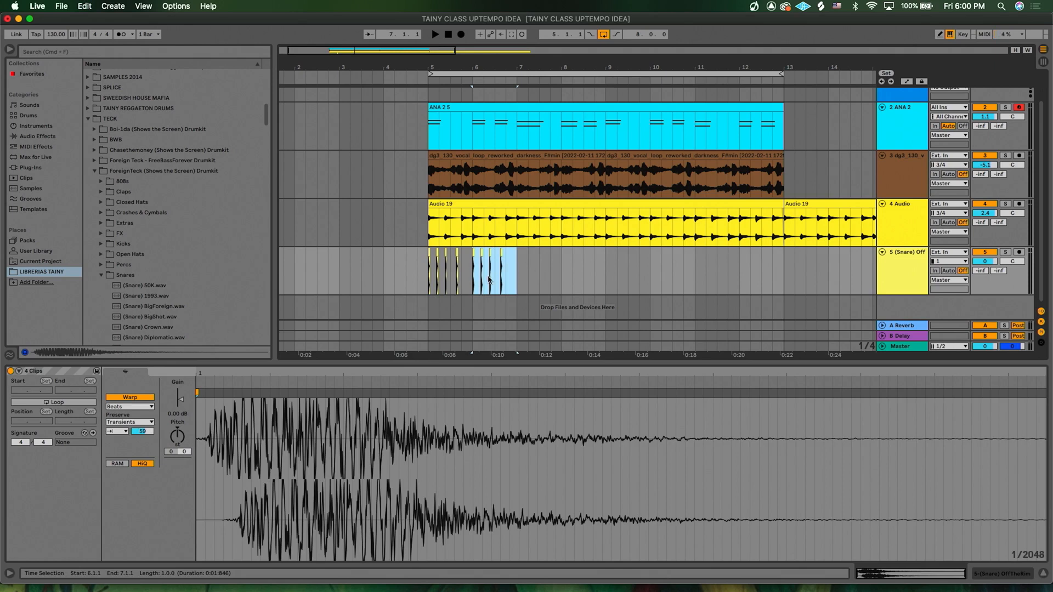
scroll(489, 280, "up", 3)
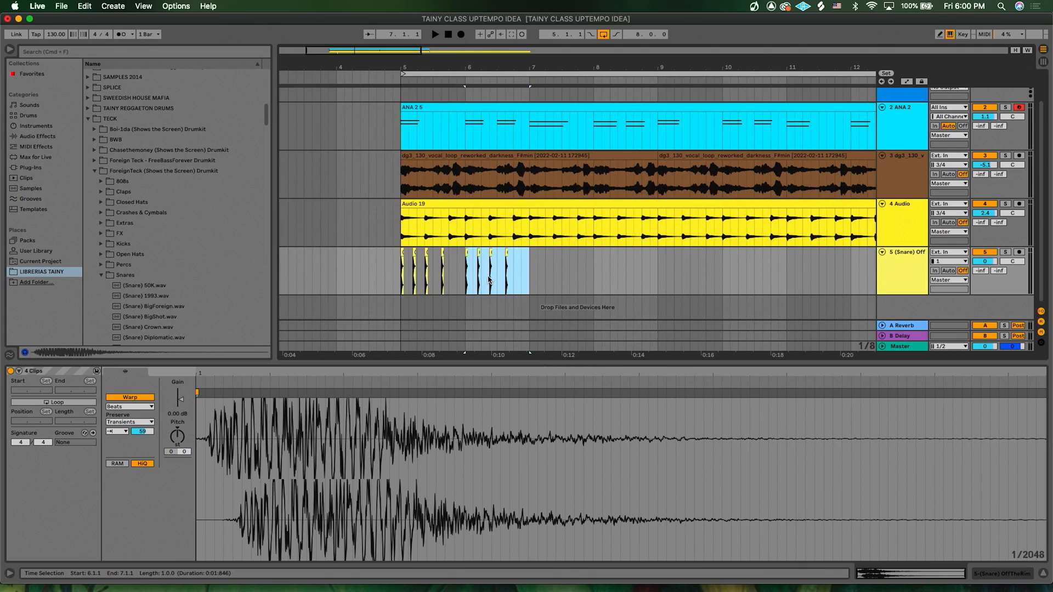
key("super+d")
key("super+d")
key("super+d")
key("super+d")
key("super+d")
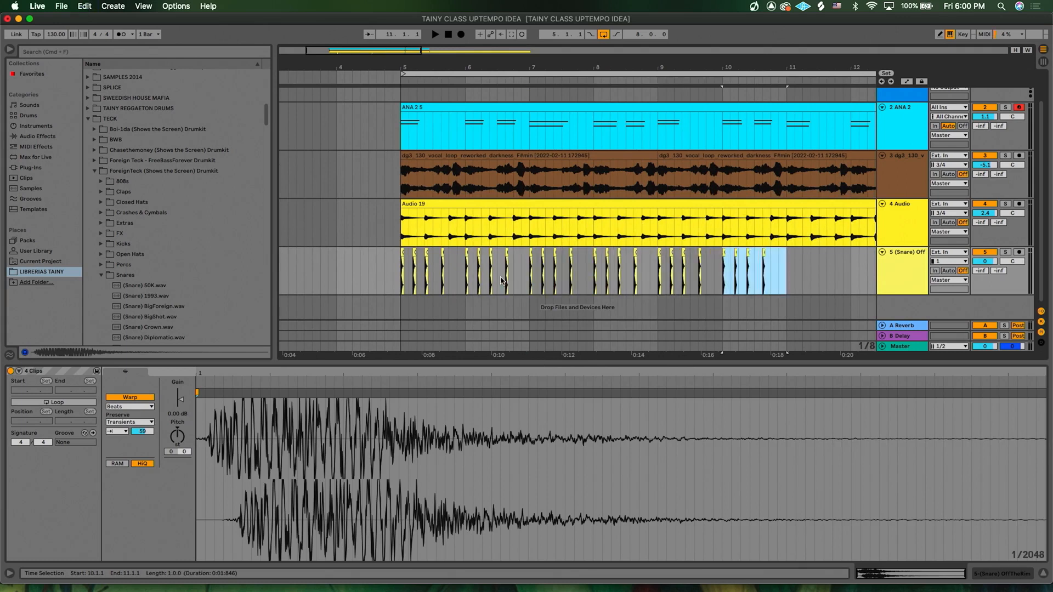
key("super+d")
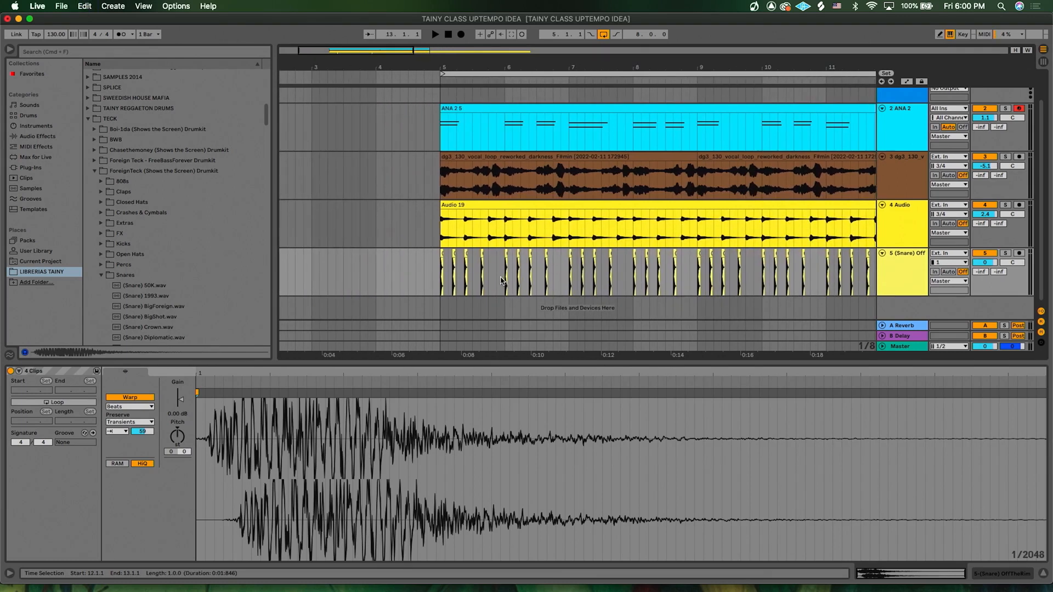
- Play the set and lower the snare track's volume to -2.6 dB
left_click(446, 282)
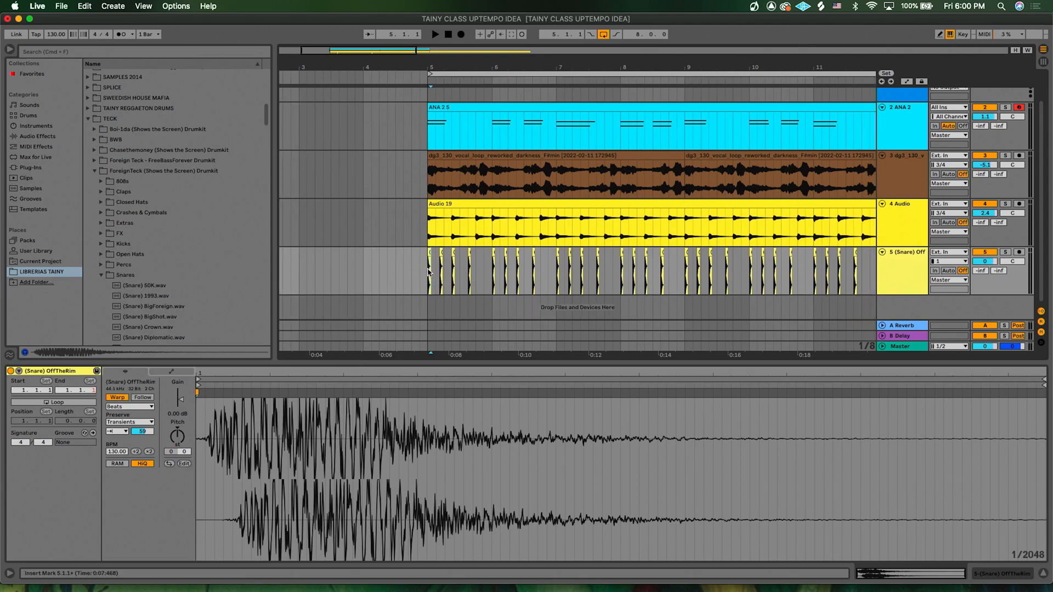
key("space")
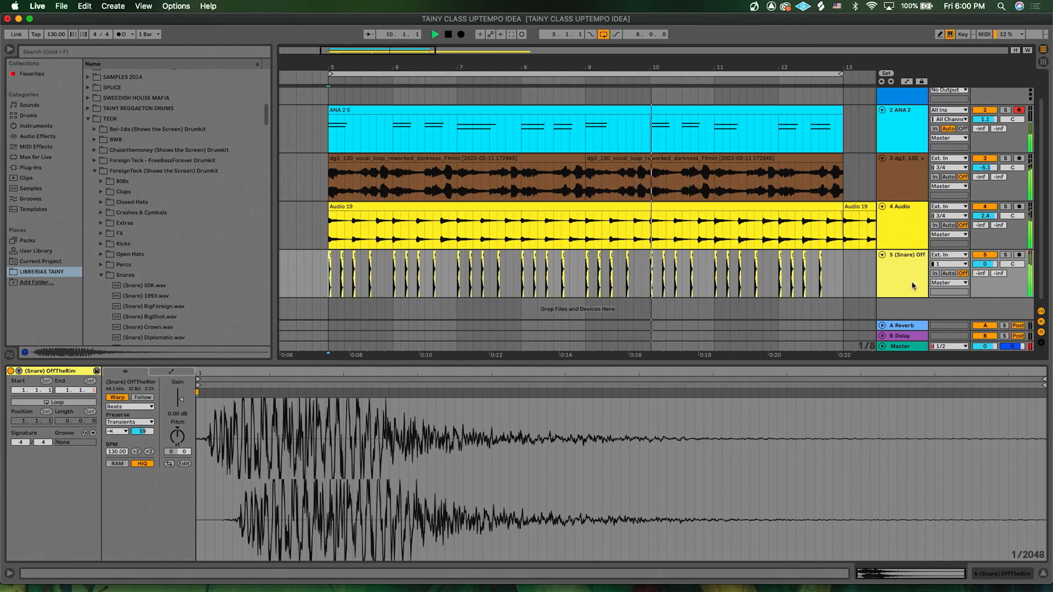
left_click_drag(984, 263, 985, 278)
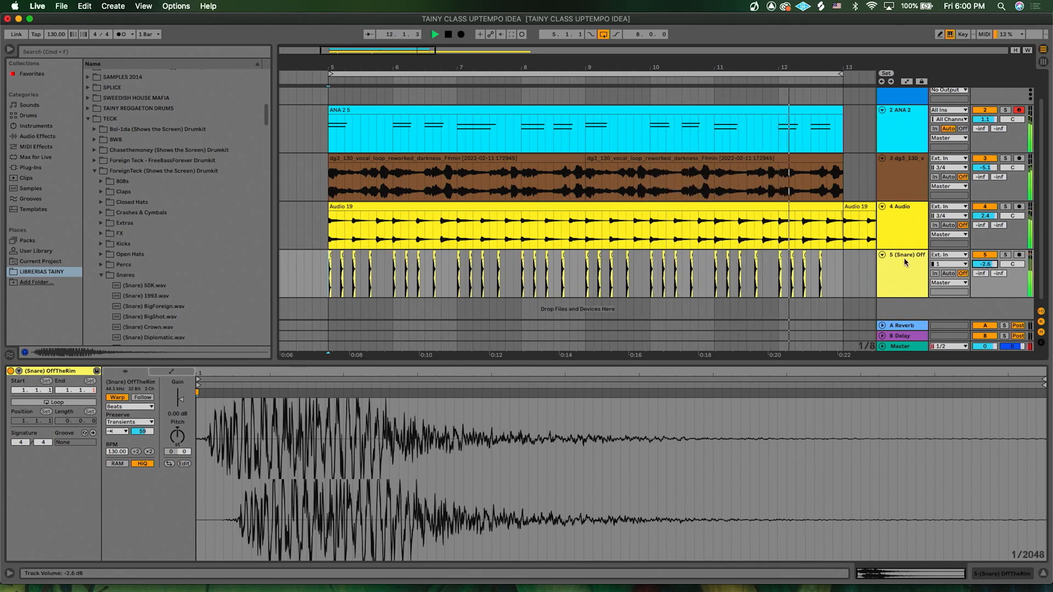
- Paste an extra snare hit at about beat 6.4.2 in the snare track
left_click(518, 273)
key("plus")
key("plus")
key("plus")
scroll(520, 275, "left", 2)
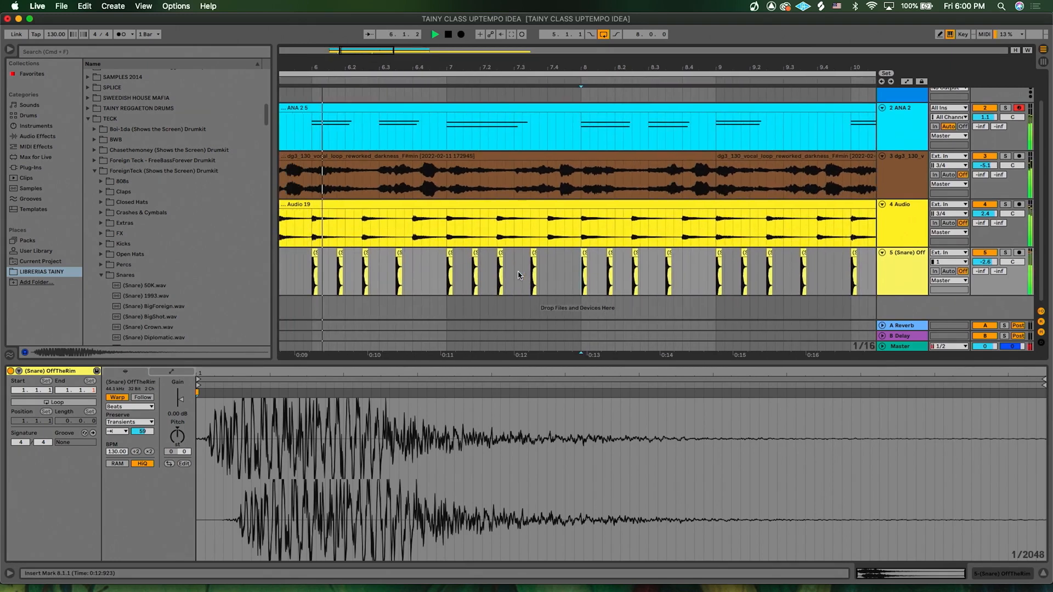
left_click(399, 256)
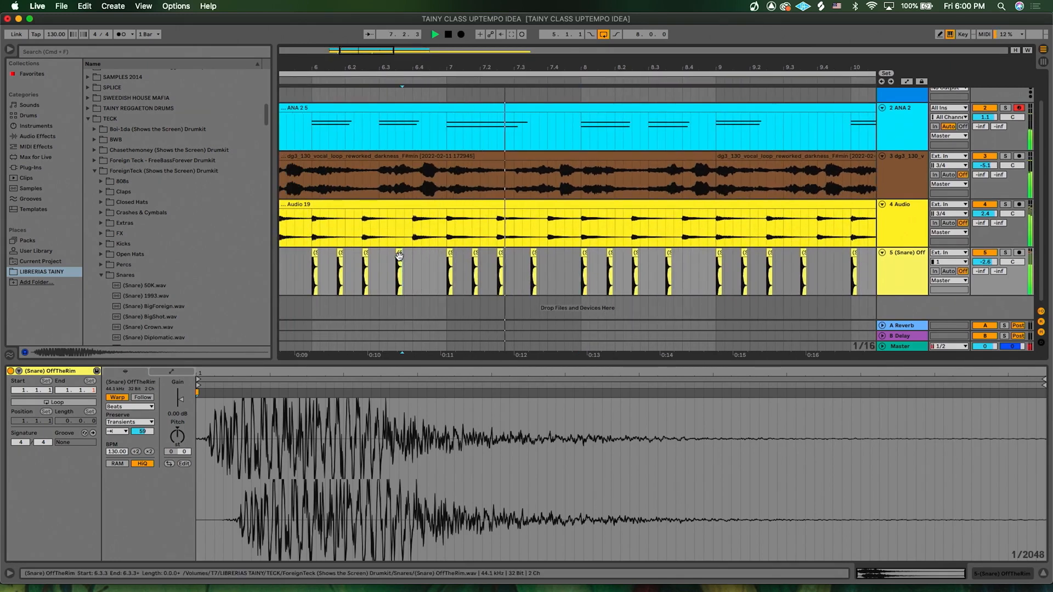
scroll(399, 256, "left", 3)
left_click(561, 258)
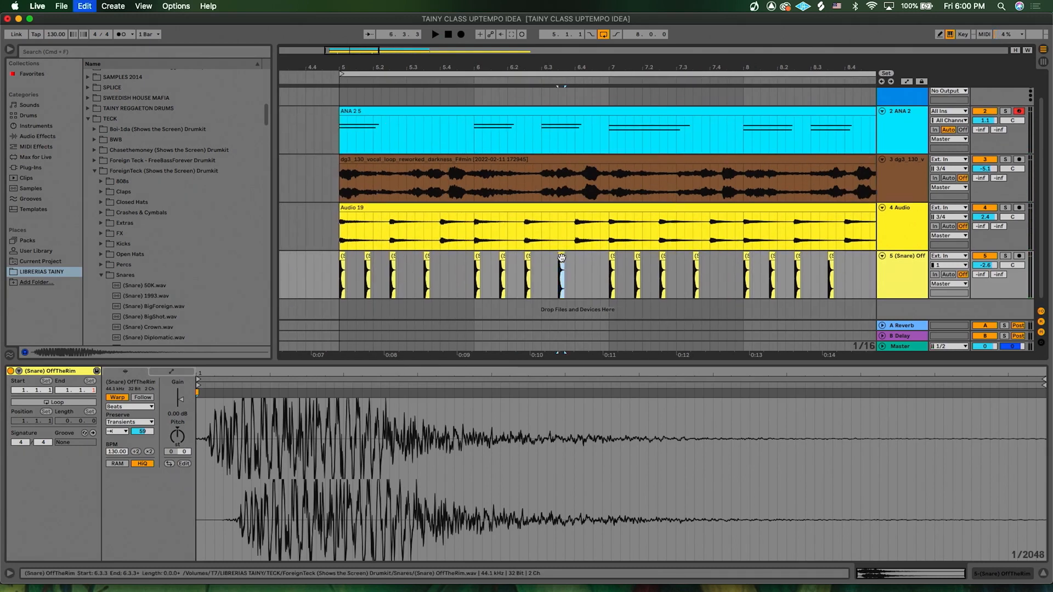
left_click(586, 269)
key("super+v")
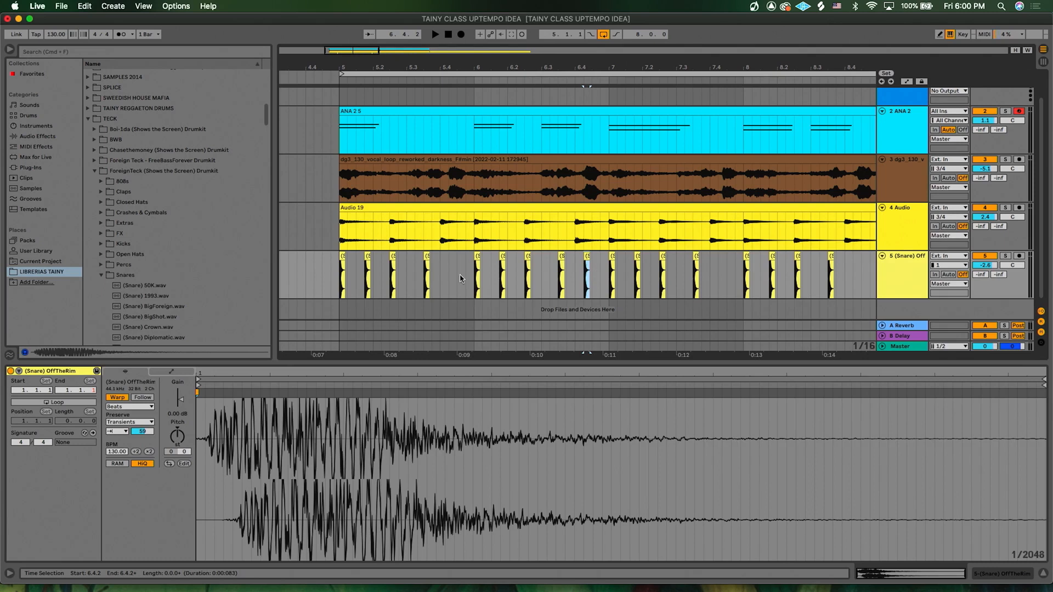
- Select the two-bar snare pattern from bar 5 and duplicate it three times so it runs through bar 12
left_click(338, 284)
key("space")
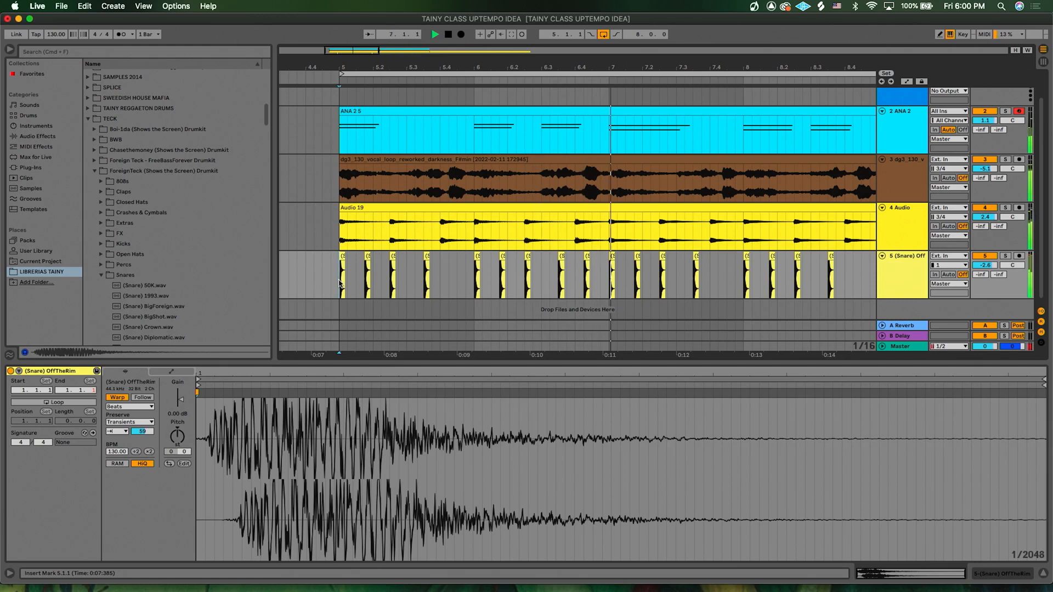
key("space")
left_click_drag(339, 283, 622, 277)
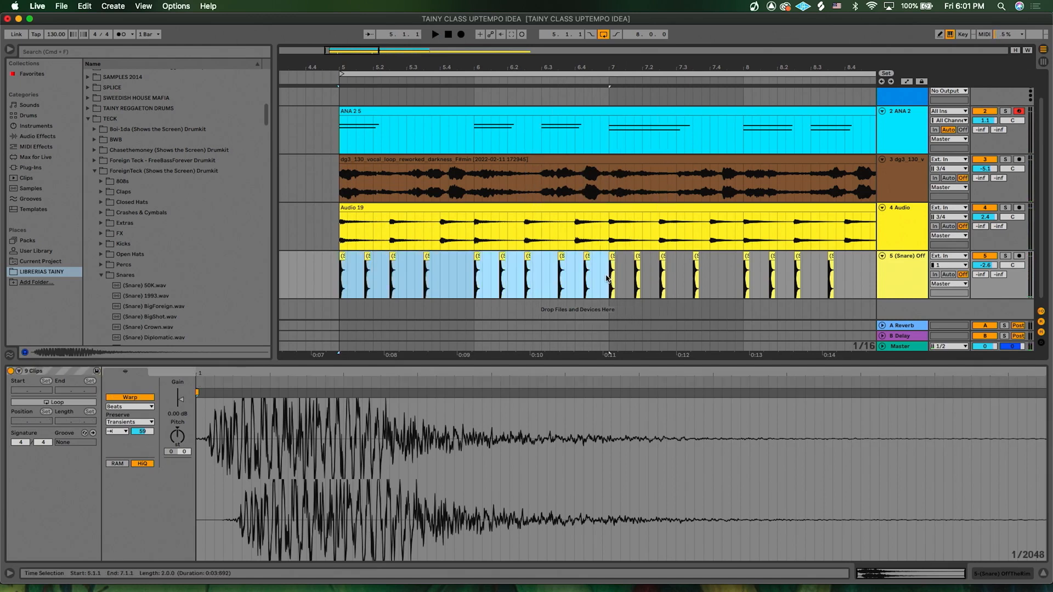
scroll(607, 278, "down", 5)
scroll(606, 278, "right", 3)
key("super+d")
key("super+d")
key("super+d")
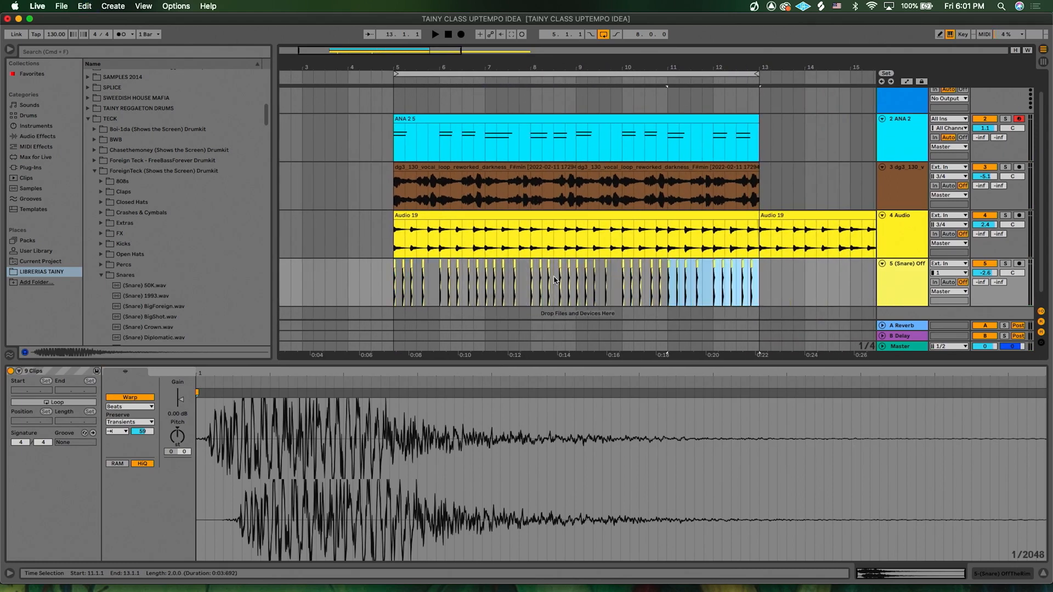
- Play the set from bar 5 and lower the snare track's volume to -2.9 dB
scroll(554, 279, "left", 2)
scroll(551, 279, "down", 1)
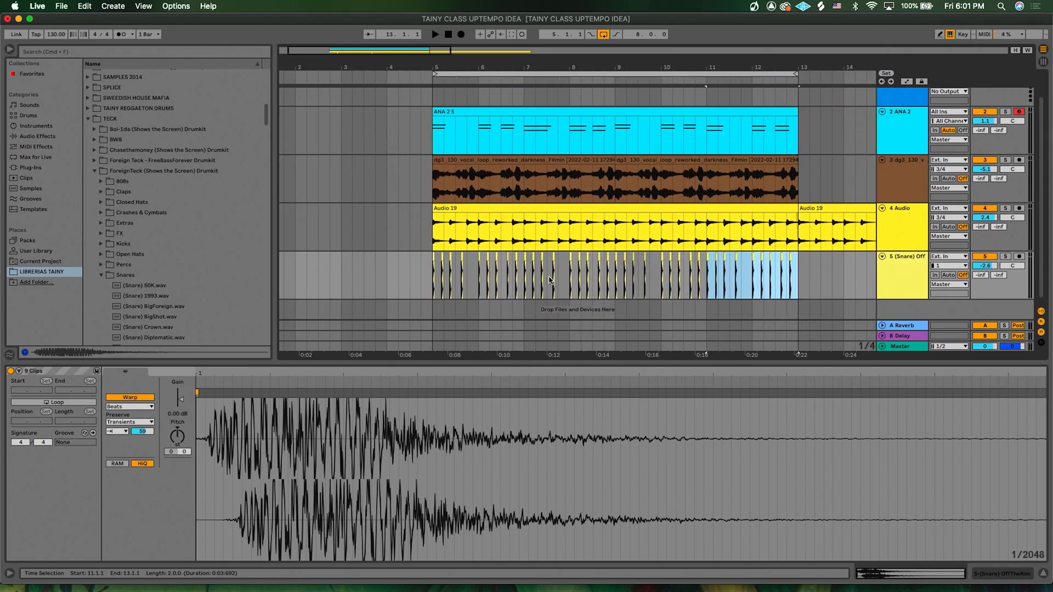
left_click(432, 278)
key("space")
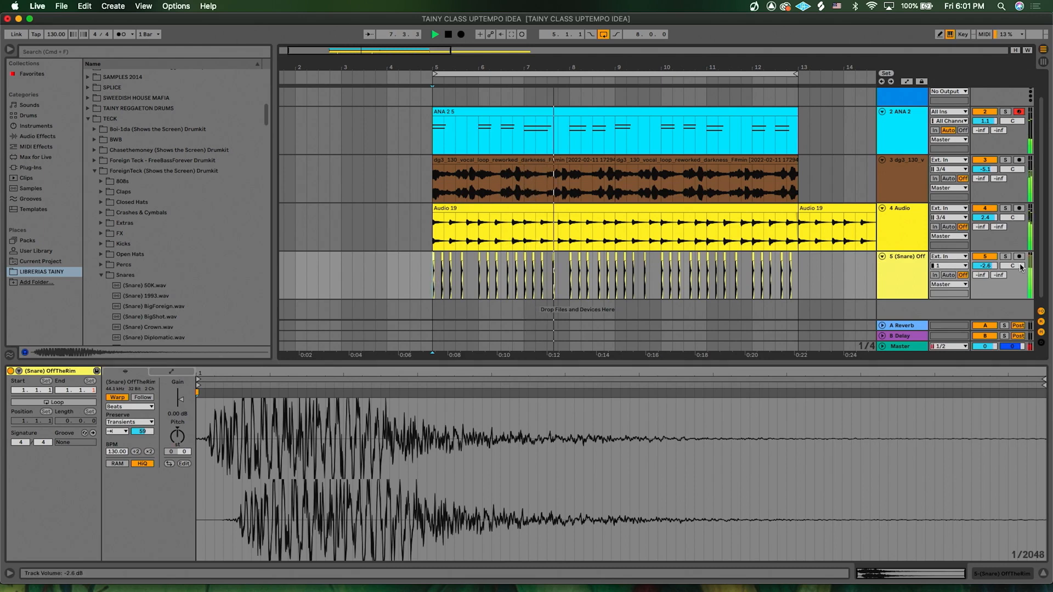
left_click_drag(984, 266, 985, 267)
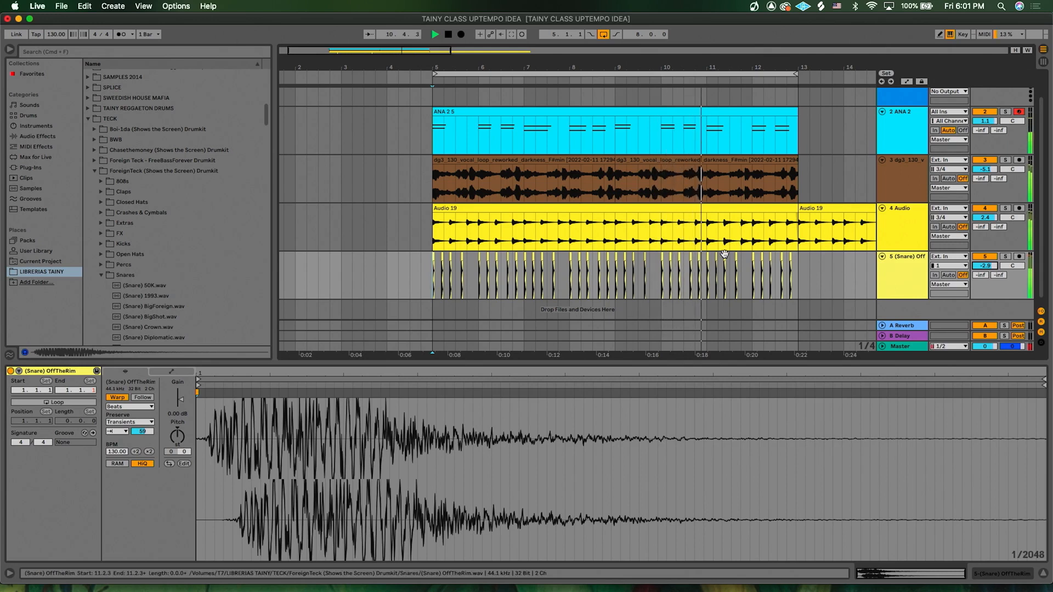
- Hide the clip detail view and open the Closed Hats folder of the ForeignTeck drumkit in the browser
scroll(724, 255, "right", 3)
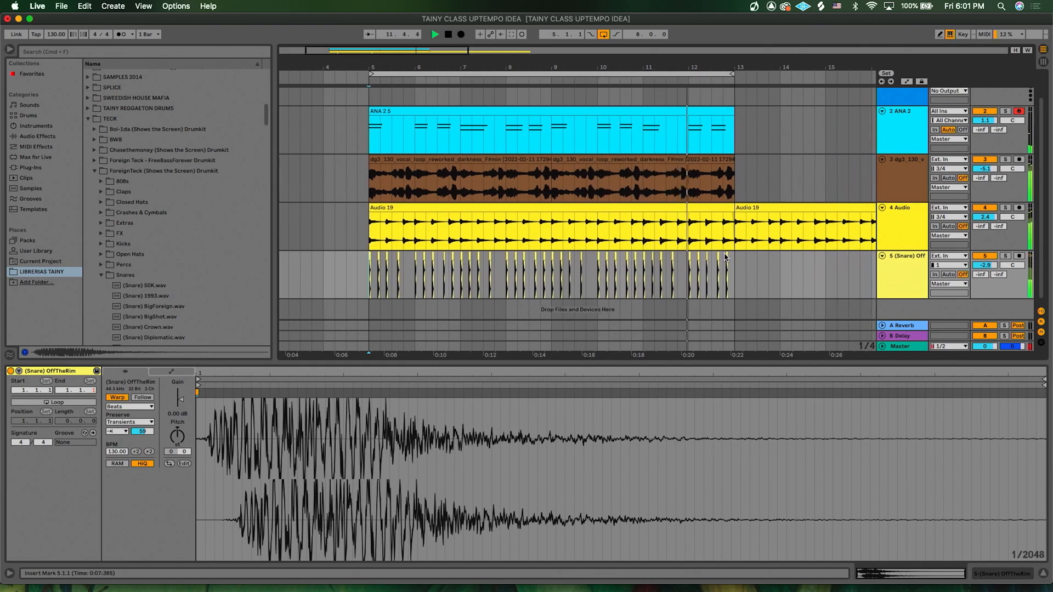
scroll(724, 258, "left", 1)
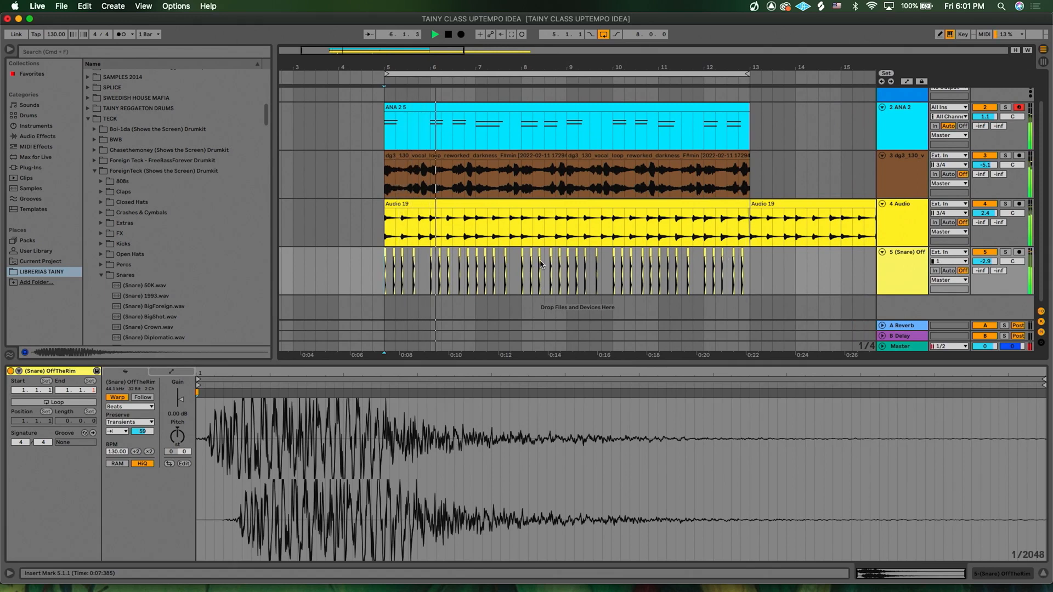
scroll(540, 265, "up", 5)
scroll(540, 265, "left", 4)
scroll(540, 264, "down", 2)
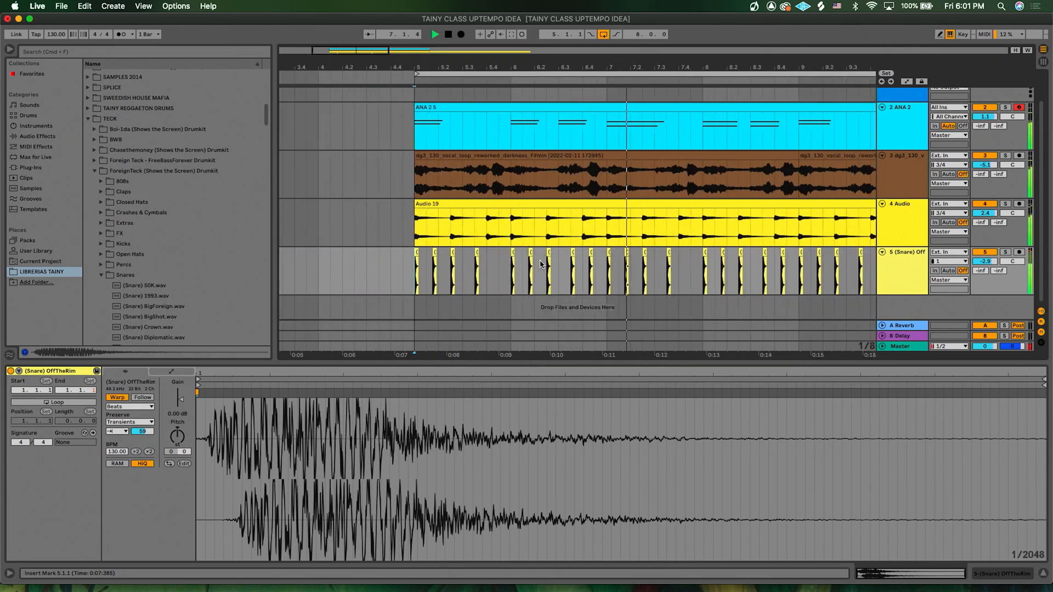
scroll(576, 265, "right", 2)
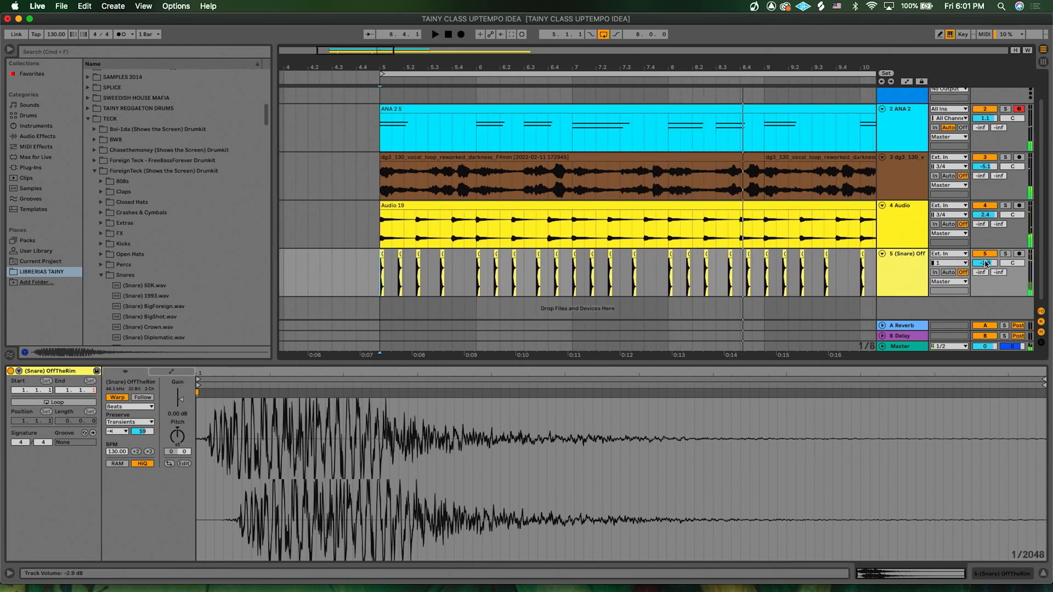
double_click(878, 360)
left_click(888, 322)
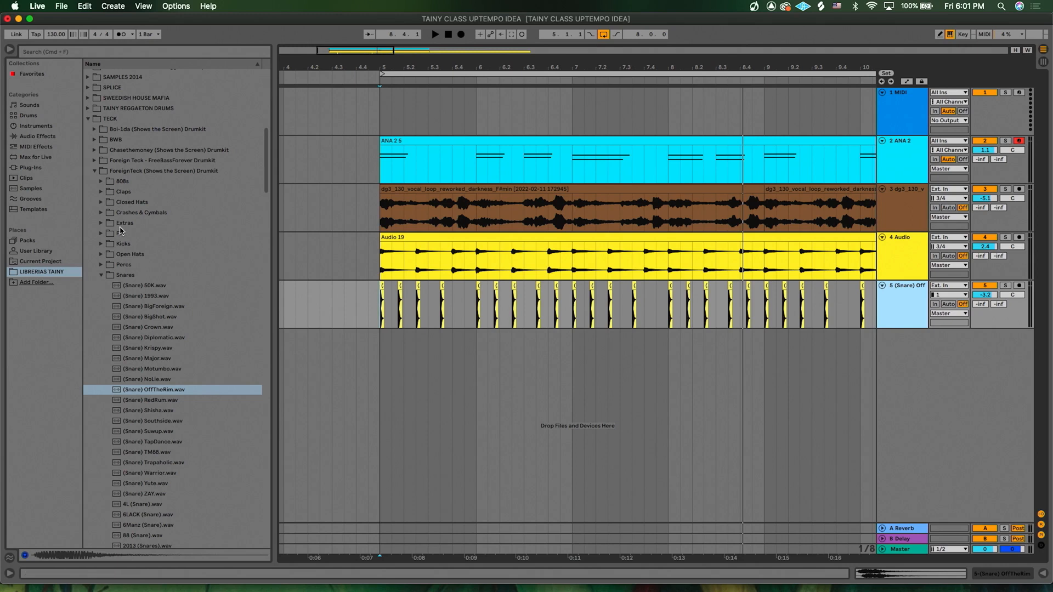
left_click(101, 272)
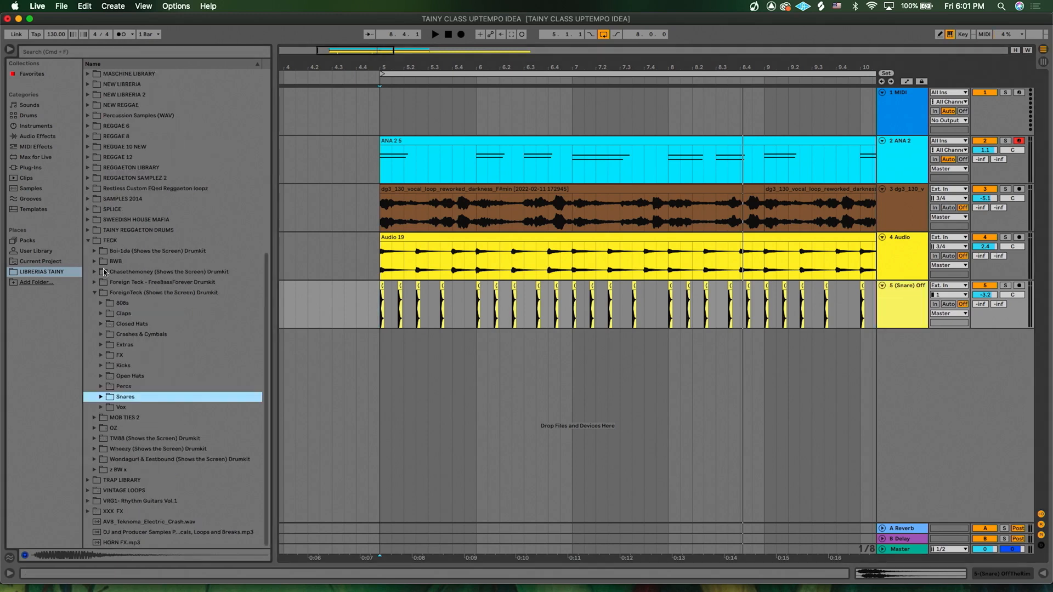
left_click(101, 325)
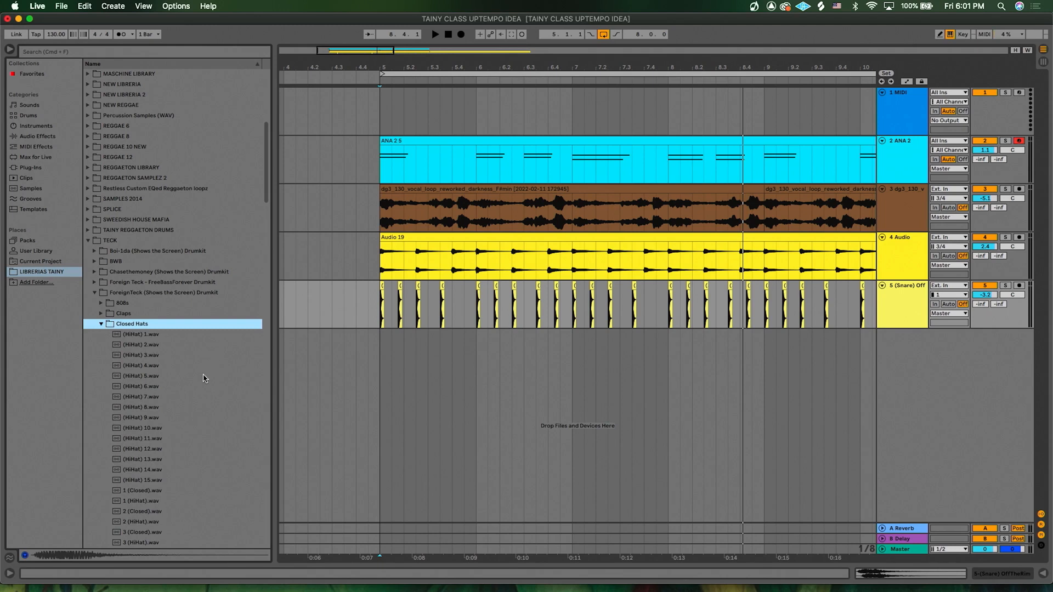
- Audition closed hi-hat samples during playback, then place (HiHat) 3.wav on a new audio track at about beat 5.1.3
left_click(381, 317)
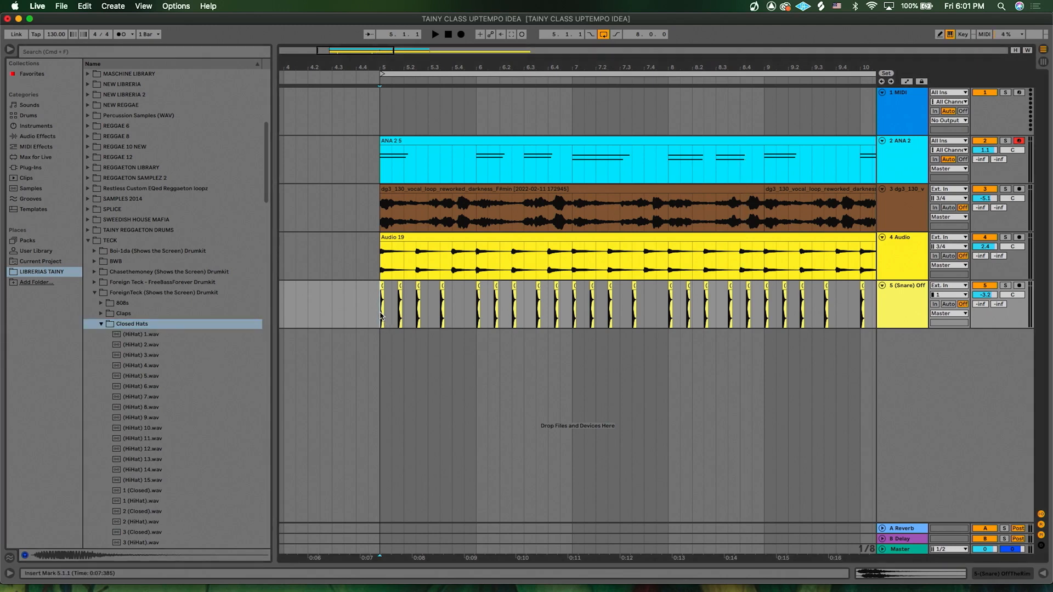
key("space")
left_click(181, 344)
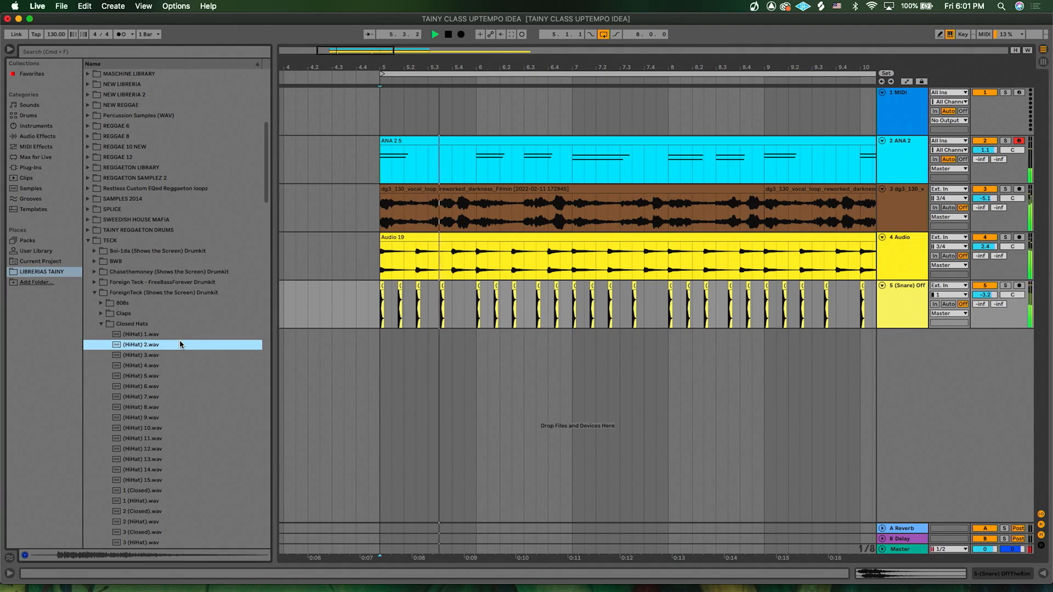
key("Down")
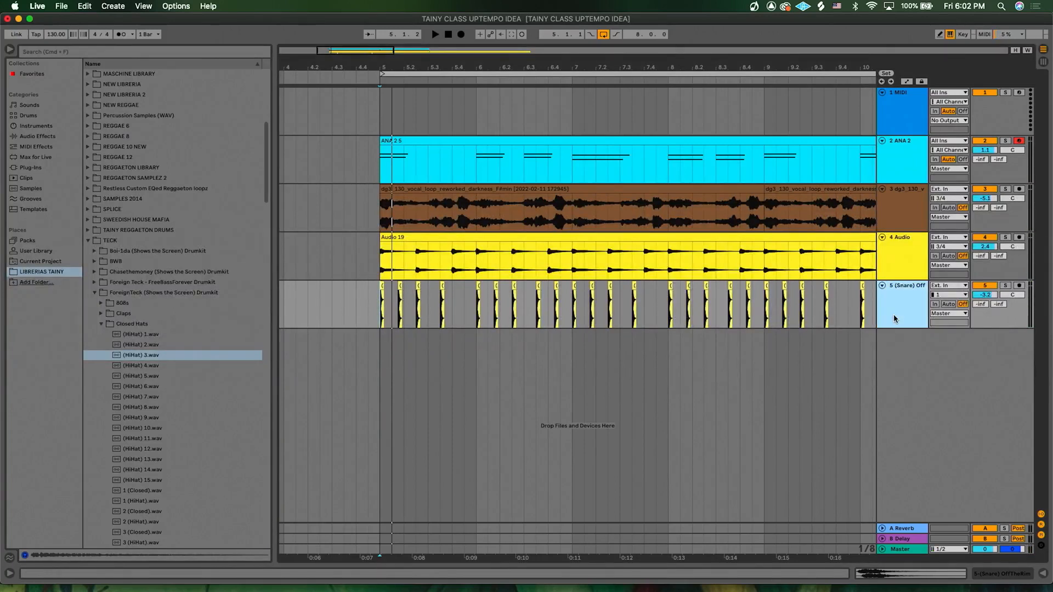
key("super+t")
left_click_drag(137, 356, 391, 358)
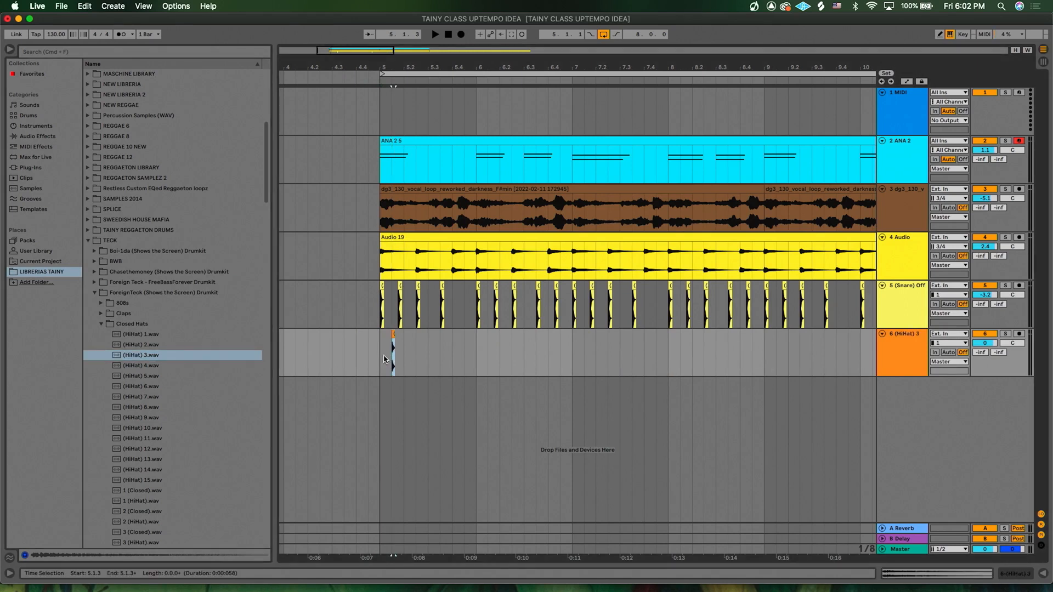
- Shorten the end of the new hi-hat clip slightly
scroll(384, 359, "up", 2)
left_click(383, 366)
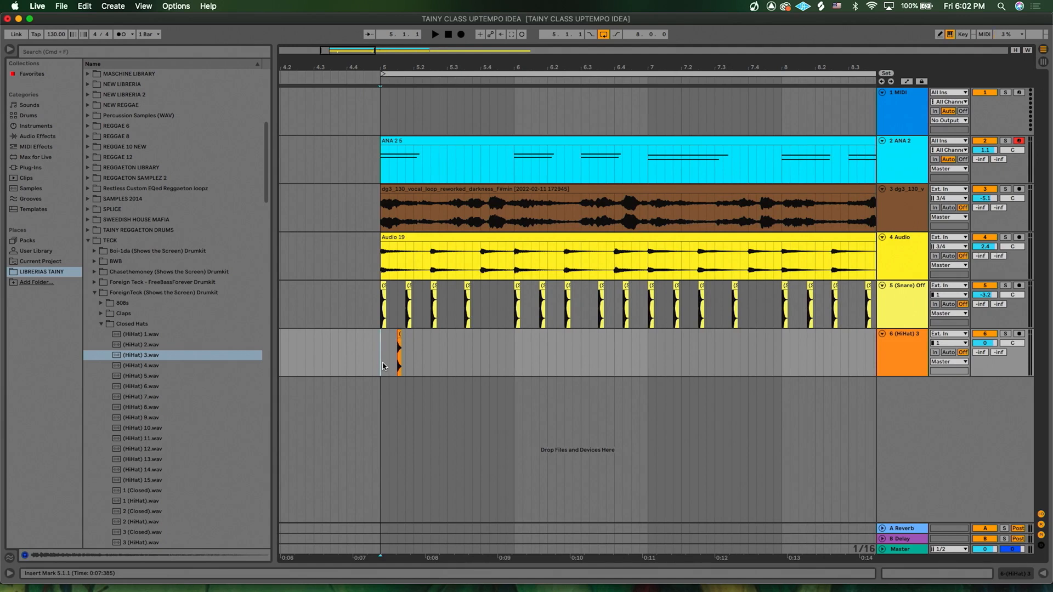
scroll(399, 356, "up", 5)
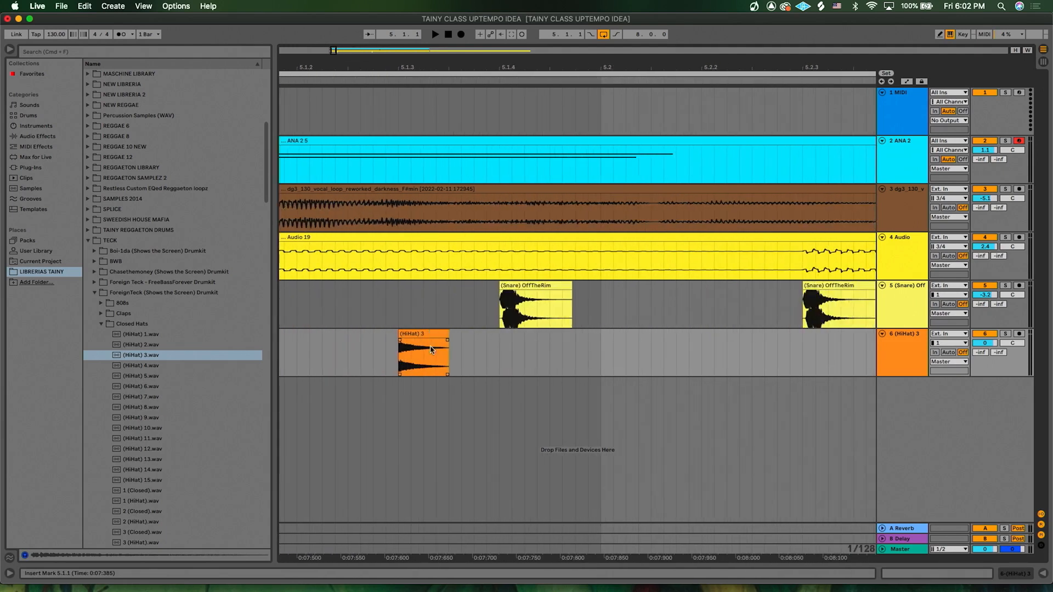
left_click_drag(445, 337, 437, 338)
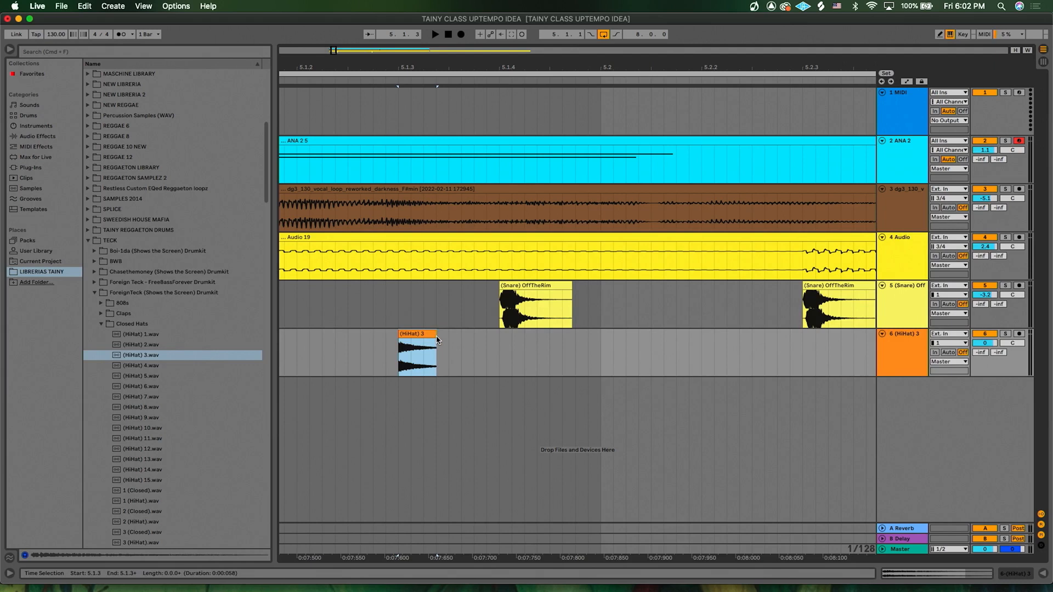
mouse_move(435, 339)
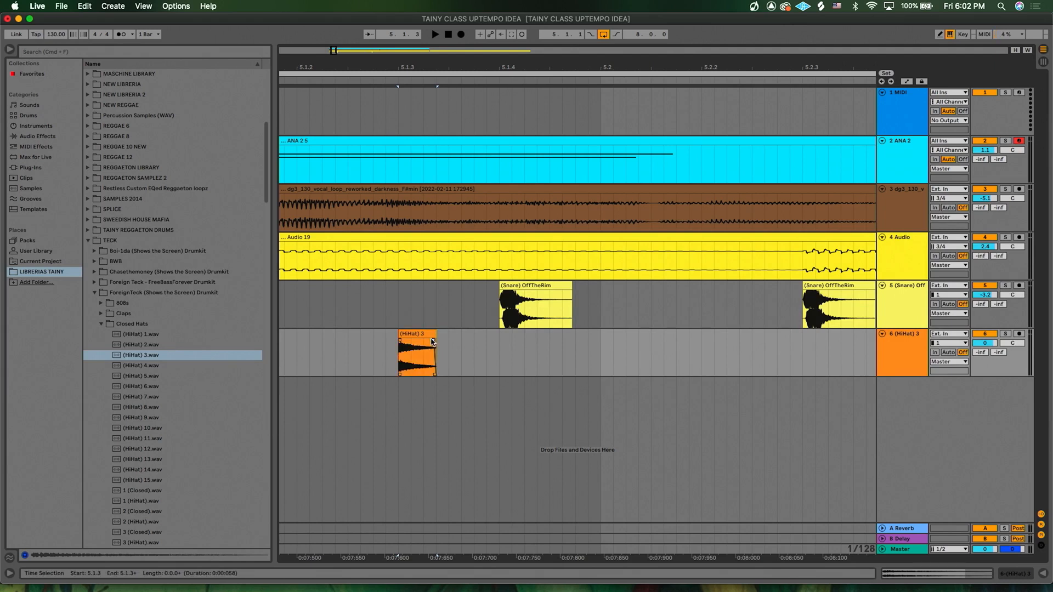
- Select the one-beat hi-hat section starting at bar 5 and duplicate it repeatedly through bar 12
scroll(432, 342, "down", 3)
left_click(375, 363)
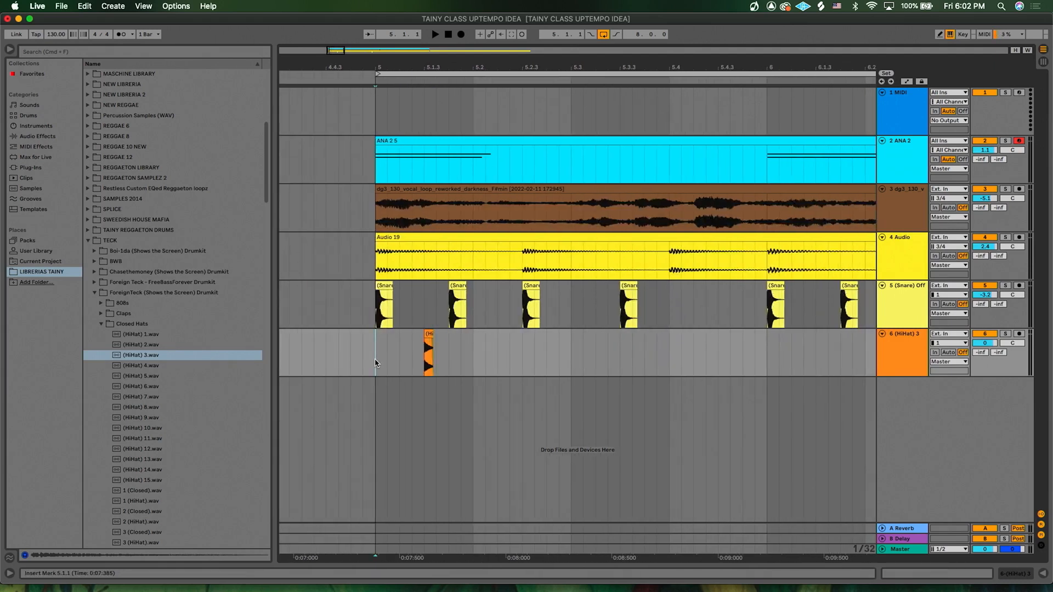
scroll(374, 363, "down", 2)
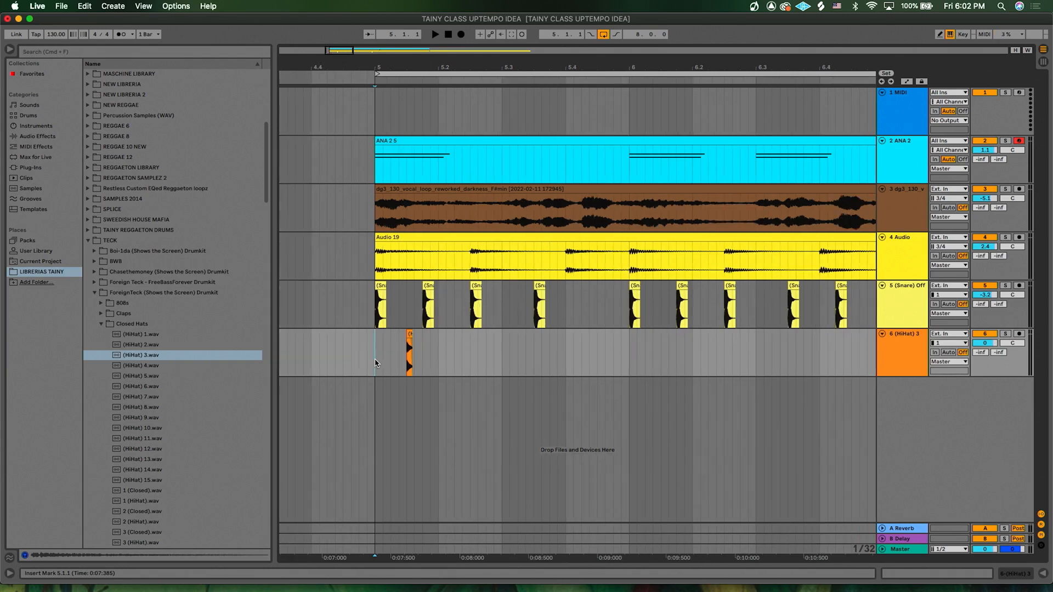
scroll(375, 362, "down", 4)
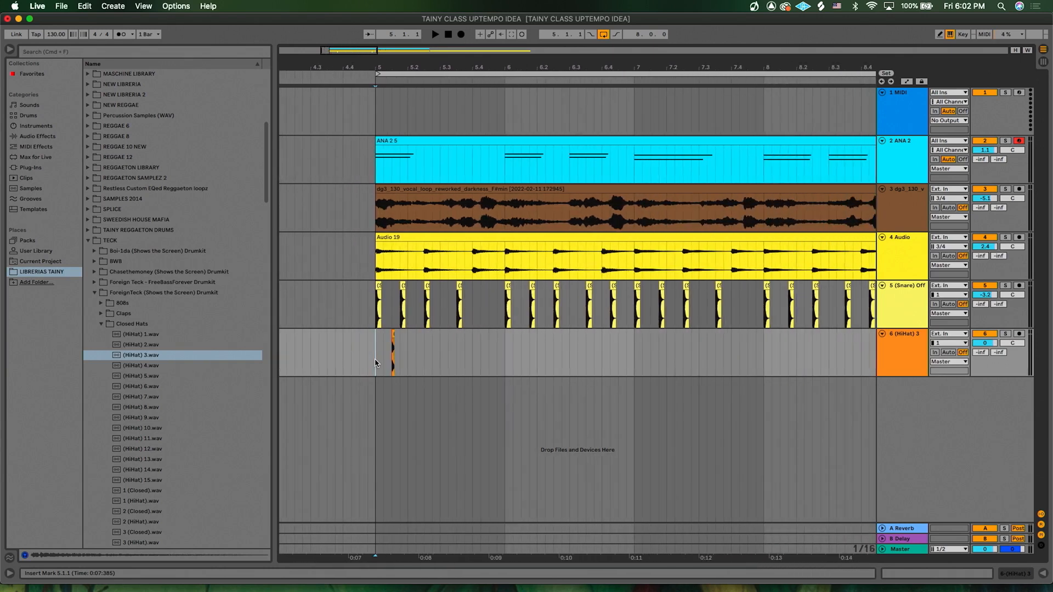
key("space")
left_click_drag(375, 363, 404, 365)
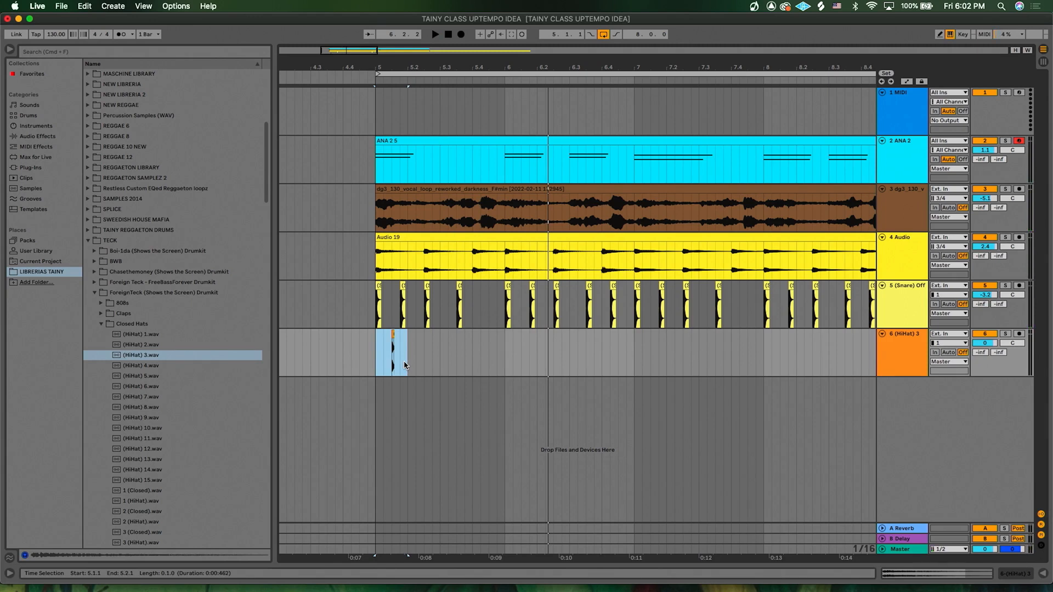
key("super+d")
key("super+d")
key("super+d")
key("super+d")
key("super+d")
key("super+d")
key("super+d")
key("super+d")
key("super+d")
key("super+d")
key("super+d")
key("super+d")
key("super+d")
key("super+d")
key("super+d")
key("super+d")
key("super+d")
key("super+d")
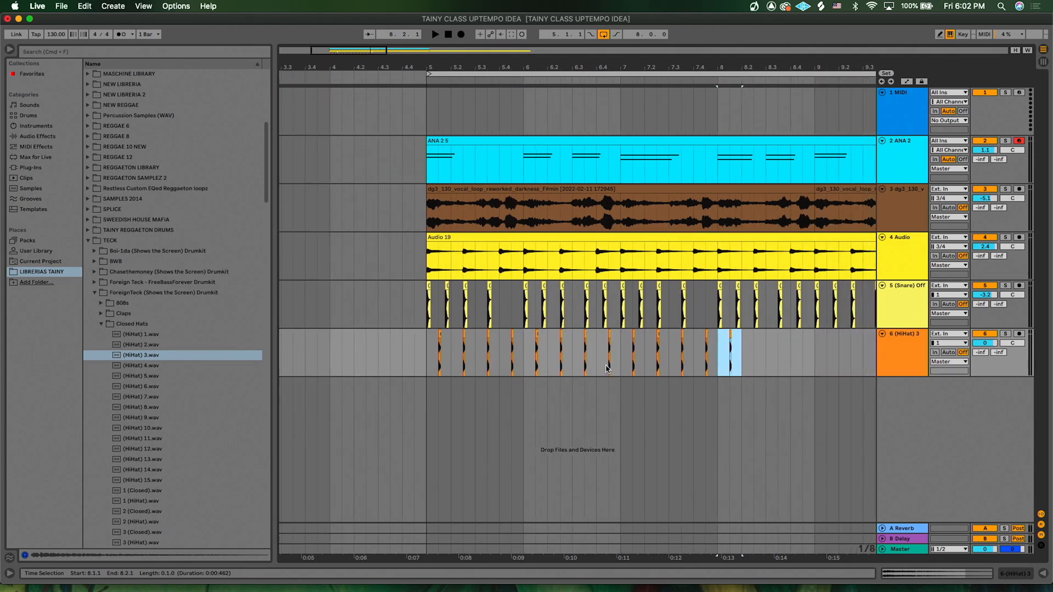
key("super+d")
key("super+d")
key("super+d")
key("super+d")
key("super+d")
key("super+d")
key("super+d")
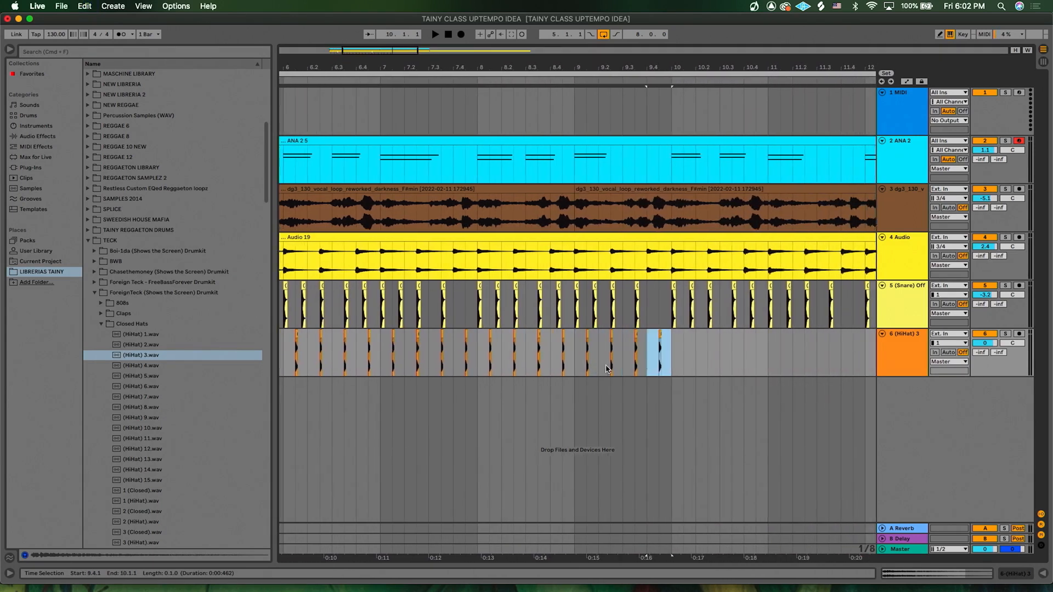
key("super+d")
key("super+d")
key("super+d")
key("super+d")
key("super+d")
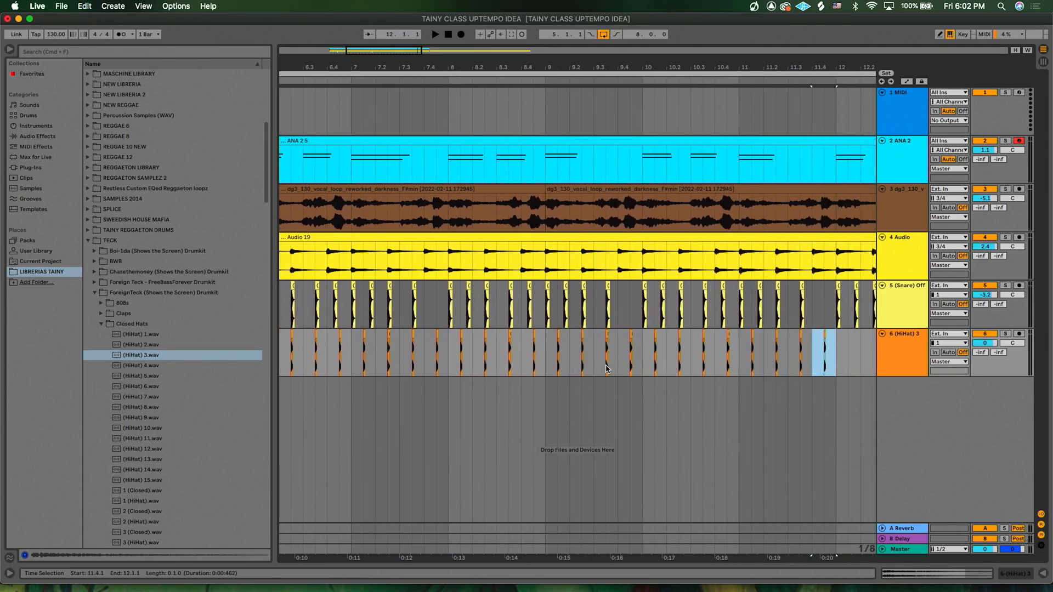
key("super+d")
- Play from bar 5 and lower the snare track's volume to -4.3 dB
scroll(493, 365, "left", 10)
left_click(383, 358)
key("space")
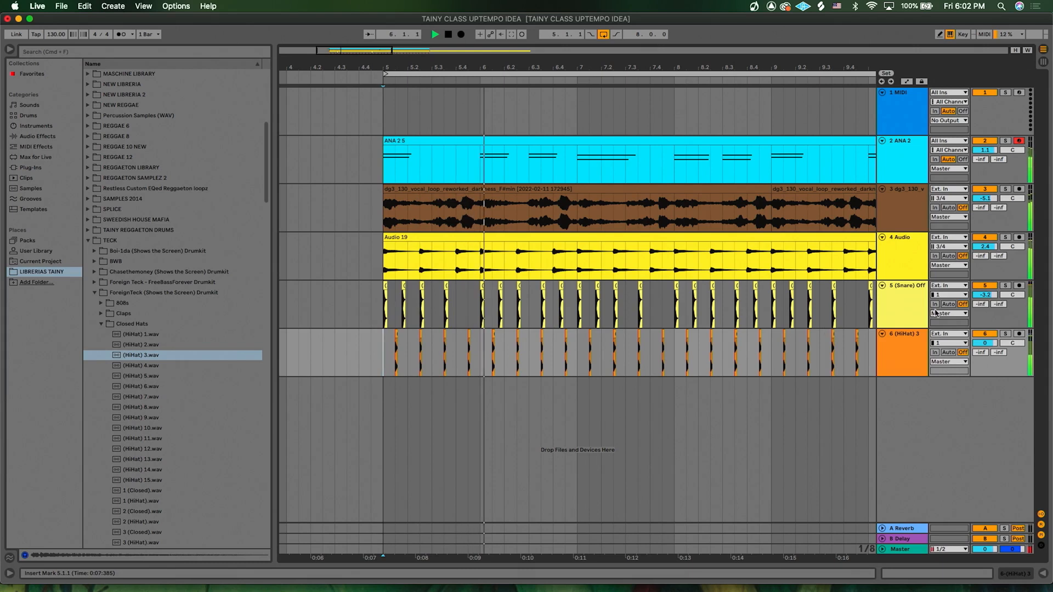
left_click_drag(985, 295, 984, 301)
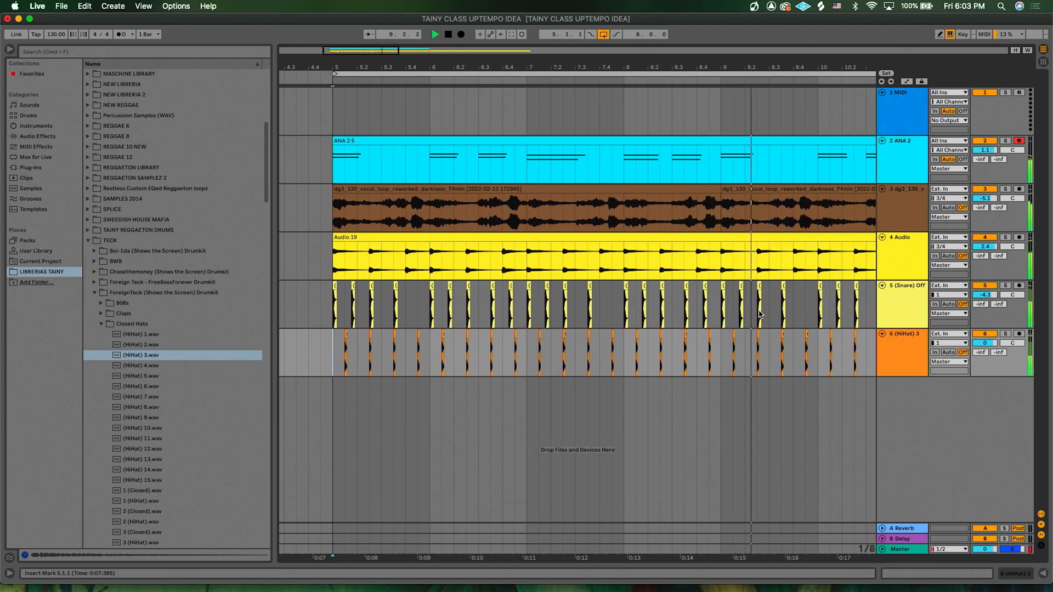
- Select the Audio 19 track and open its device chain
scroll(760, 314, "right", 2)
scroll(760, 315, "down", 5)
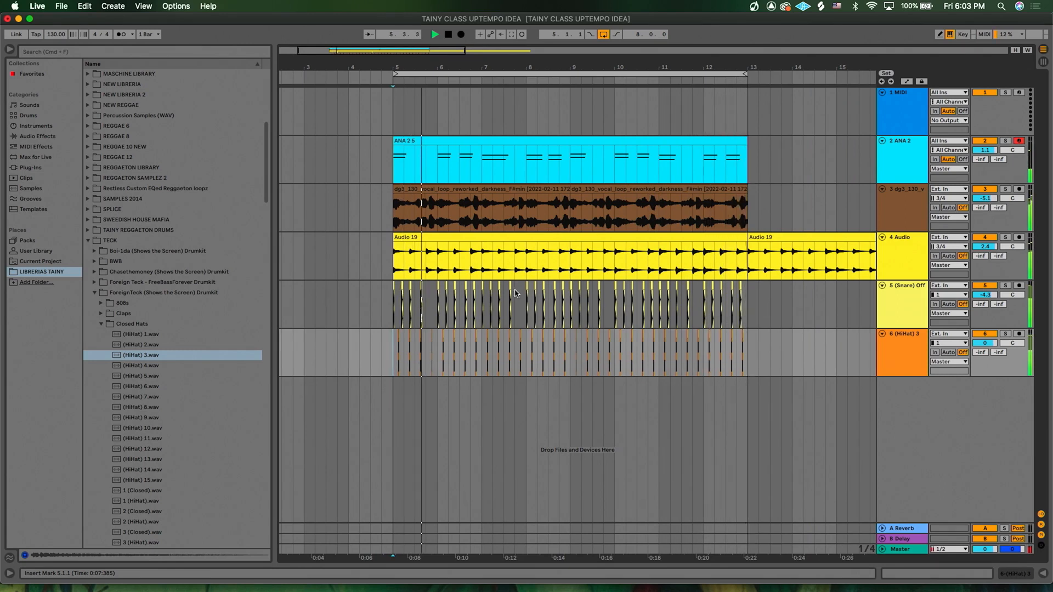
key("minus")
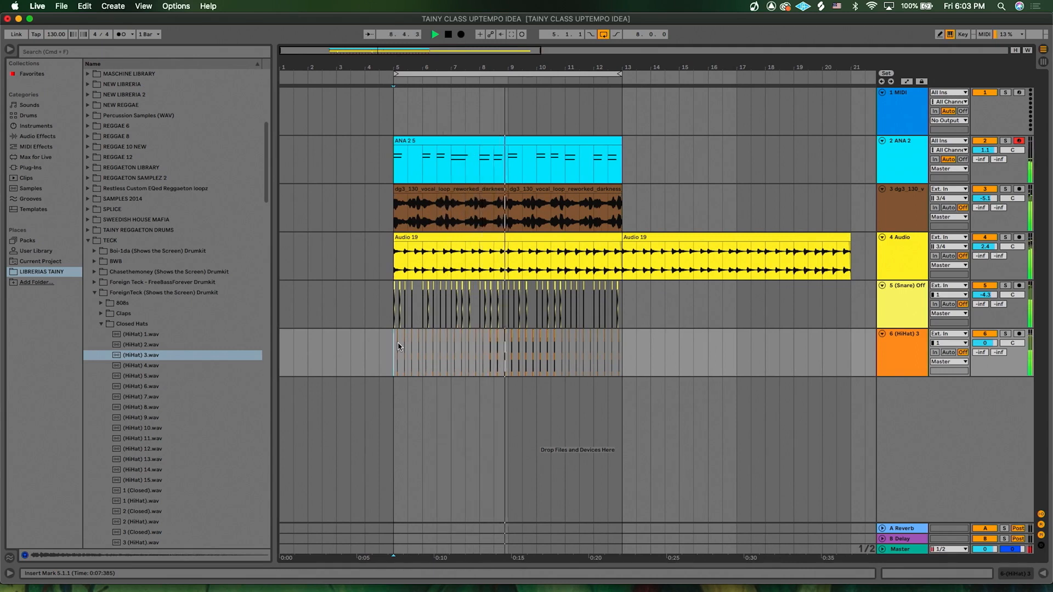
key("plus")
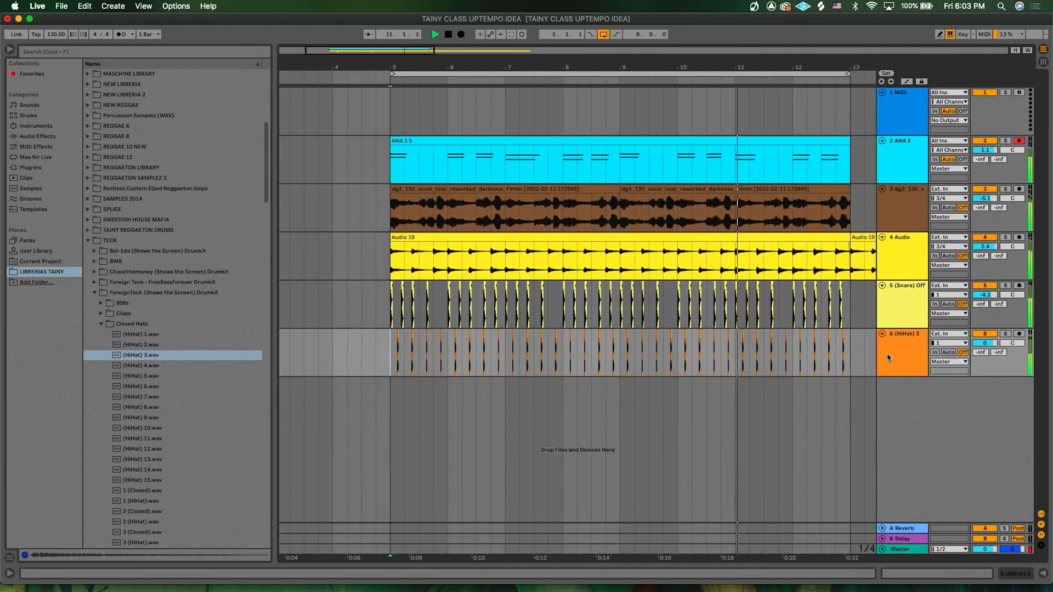
left_click(890, 256)
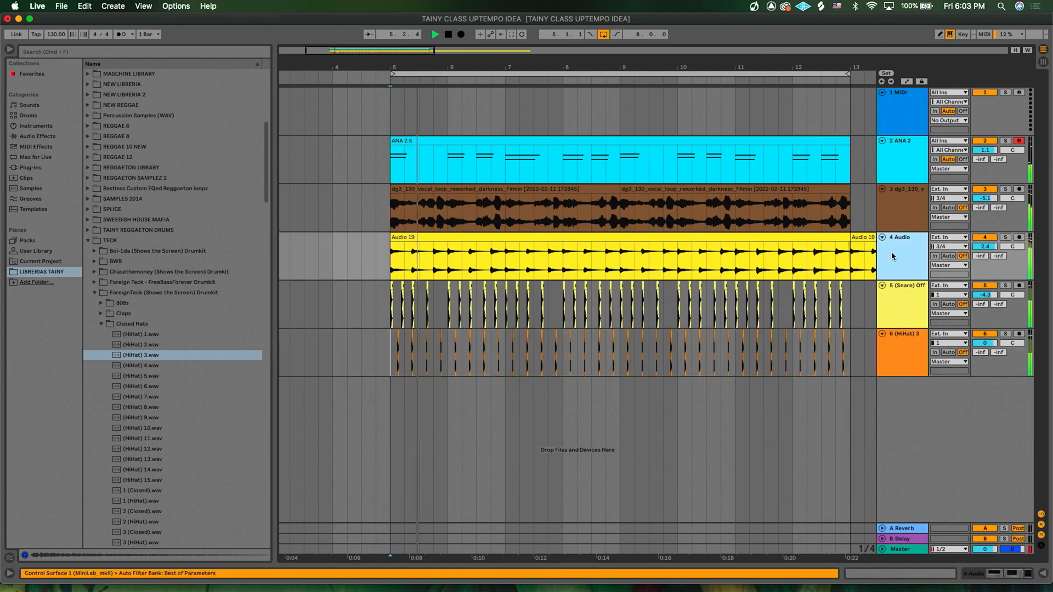
left_click(979, 573)
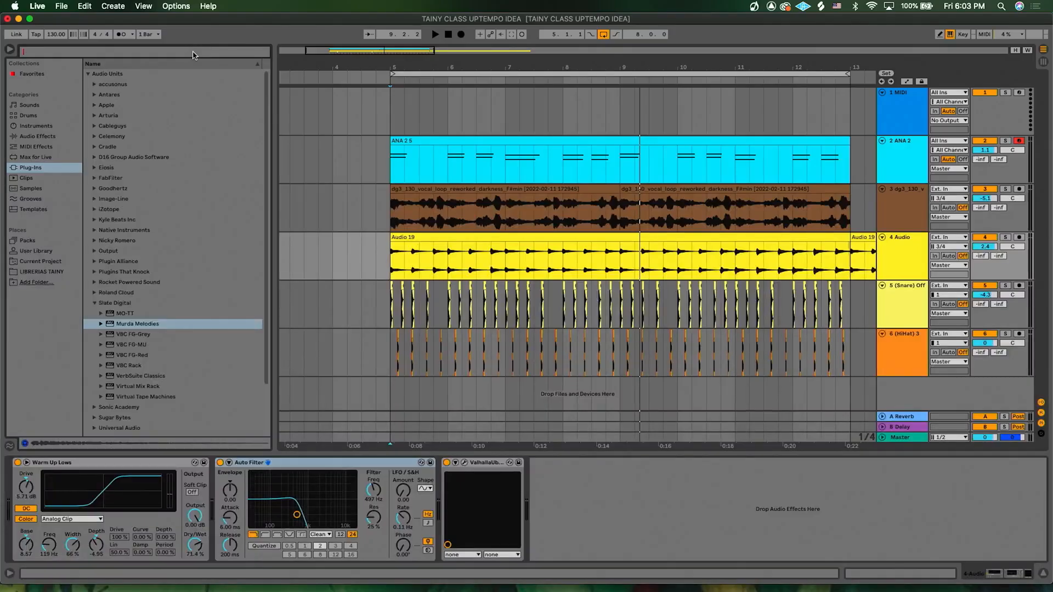
- Search the plug-ins for FAT and load UAD Empirical Labs FATSO Jr onto the Audio 19 track's device chain
left_click(94, 303)
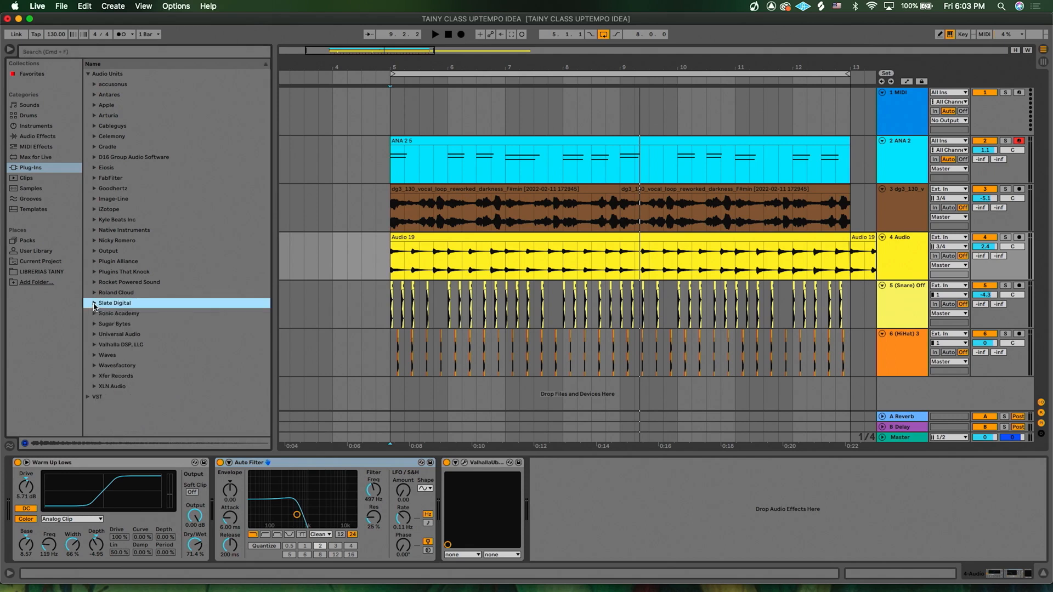
left_click(95, 337)
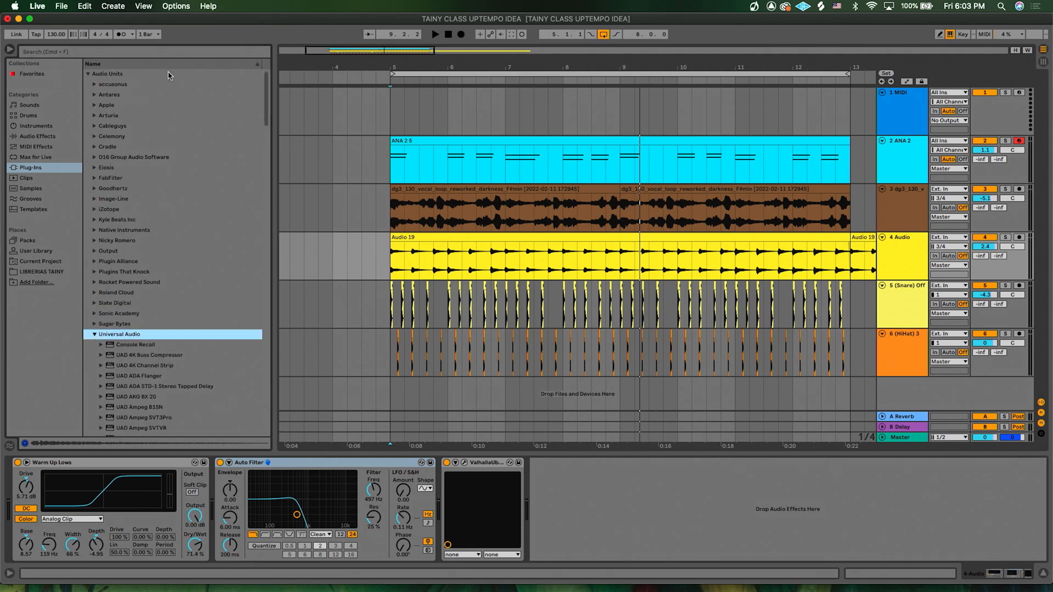
left_click(171, 53)
type("F")
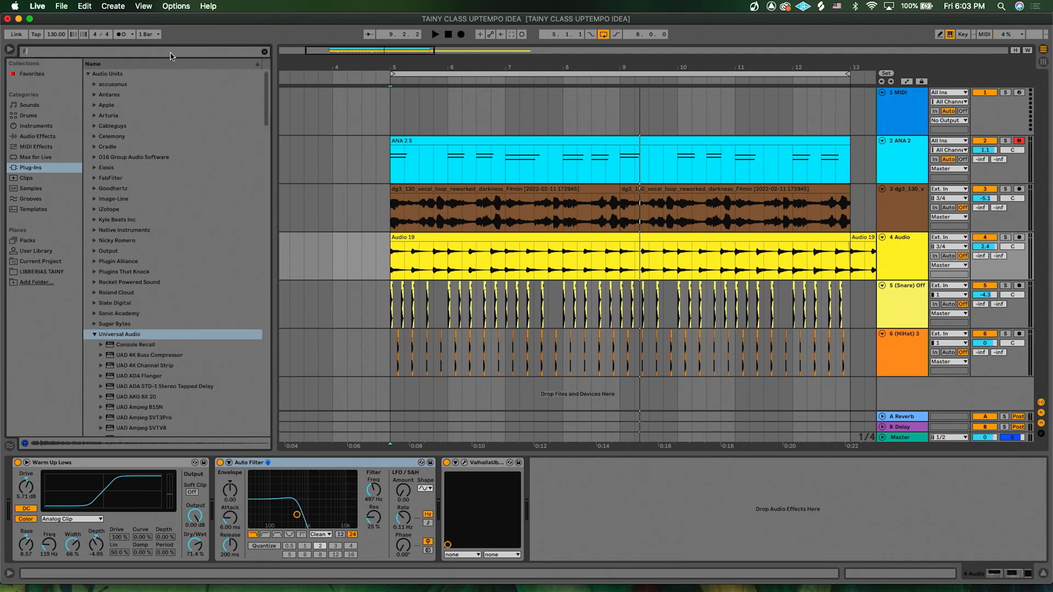
type("AT")
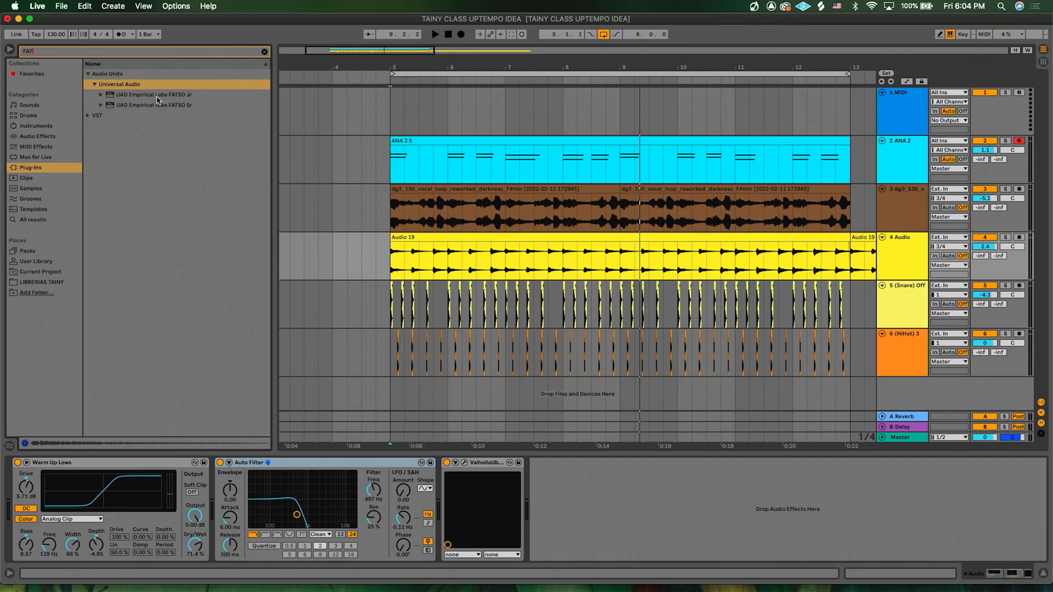
left_click_drag(158, 98, 483, 390)
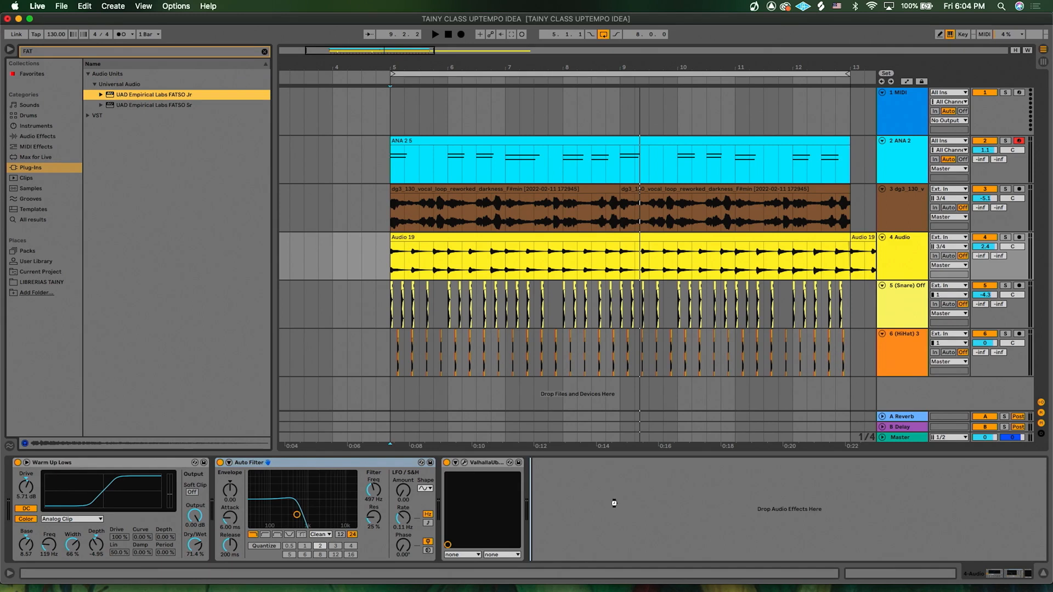
left_click_drag(614, 503, 614, 504)
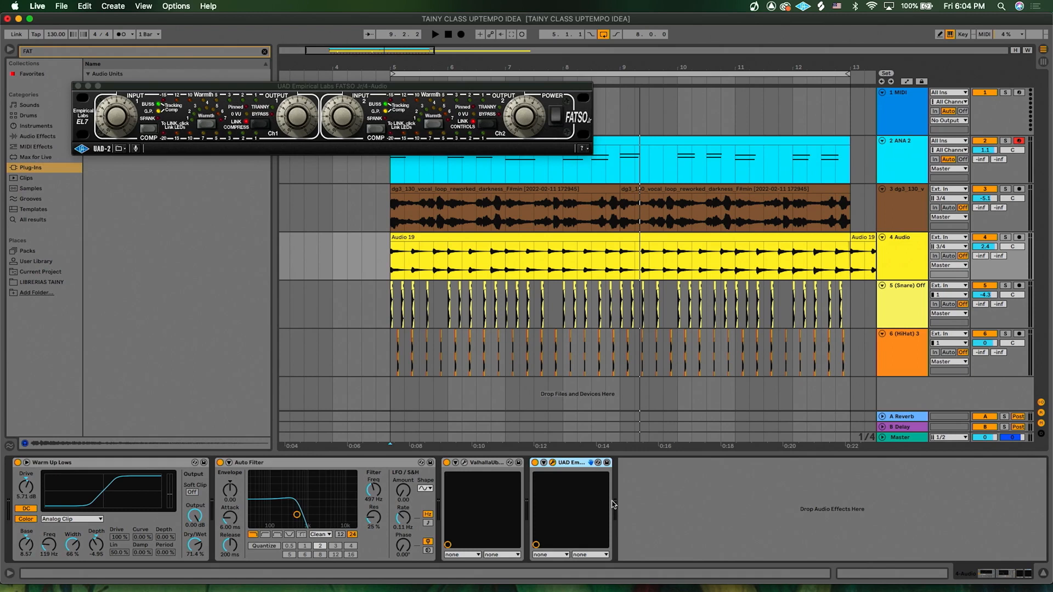
- Reset the Audio 19 track volume to 0 dB and briefly start and stop playback
double_click(985, 248)
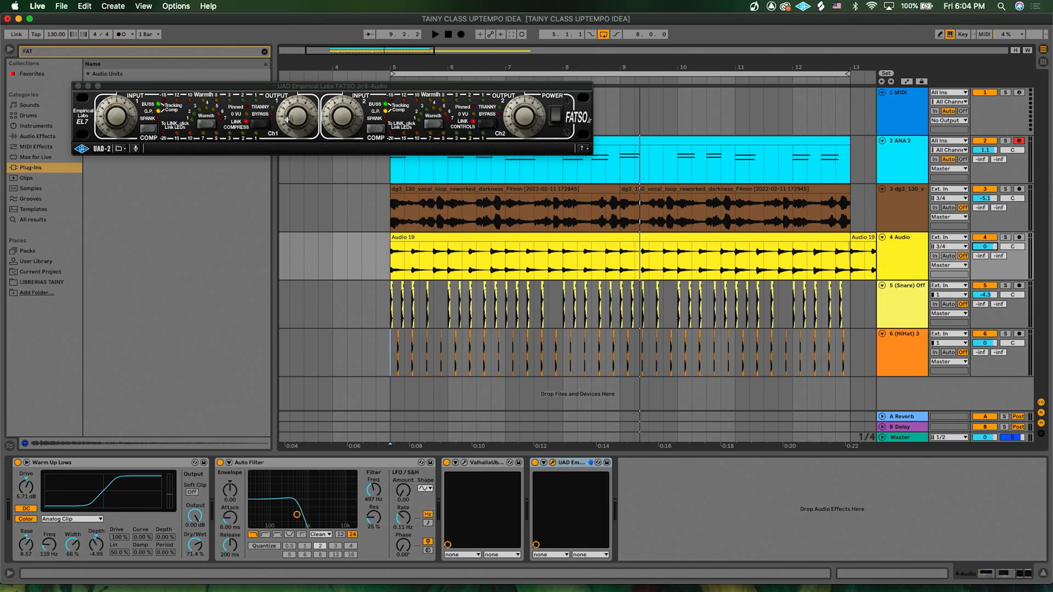
key("space")
key("space")
- Adjust the FATSO Jr channel 1 output knob during playback and close the plugin window
left_click(262, 128)
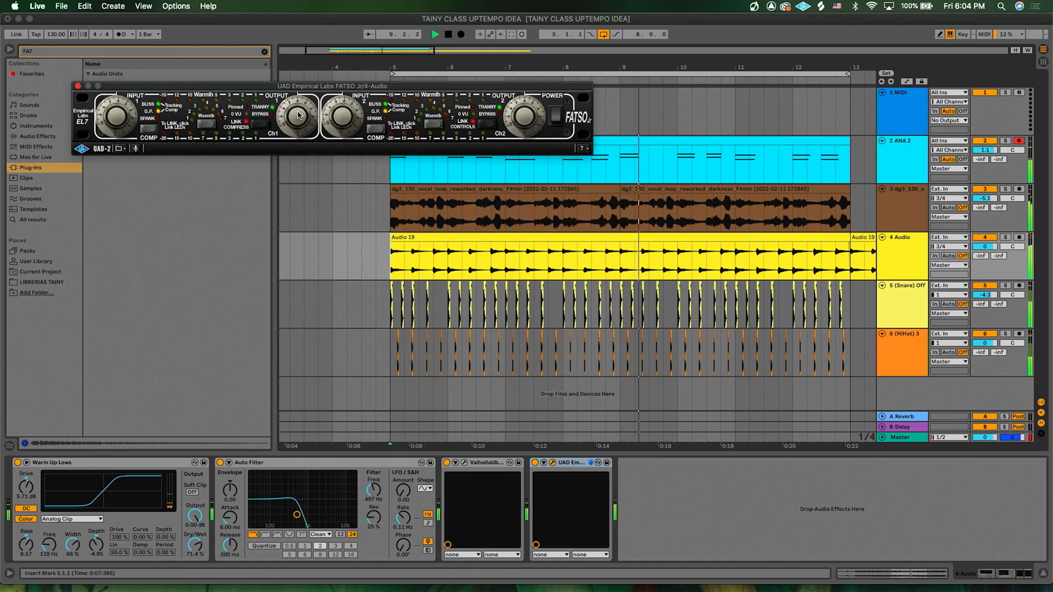
left_click_drag(296, 110, 296, 117)
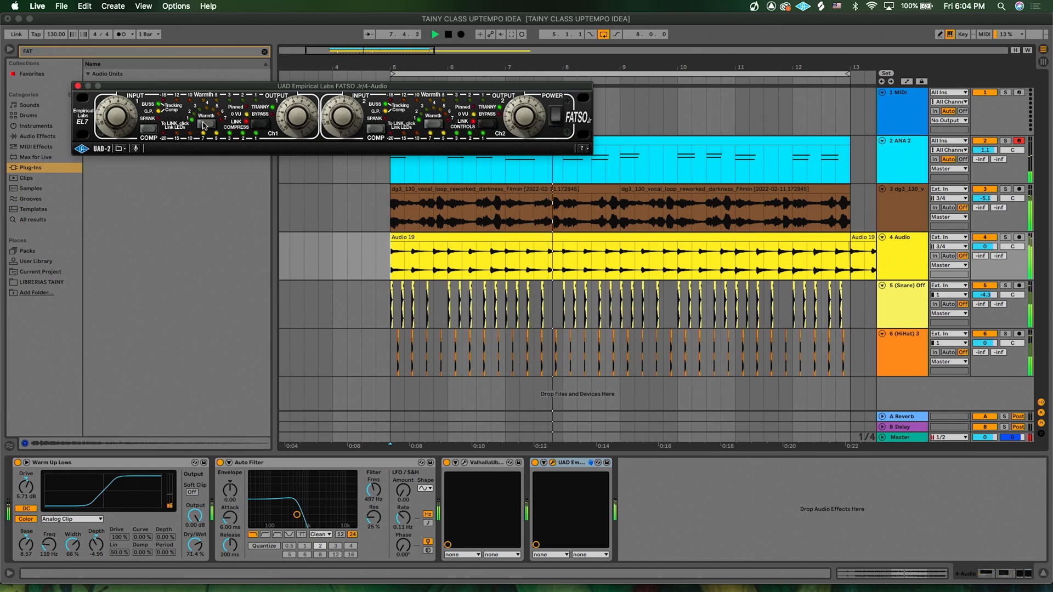
left_click(78, 87)
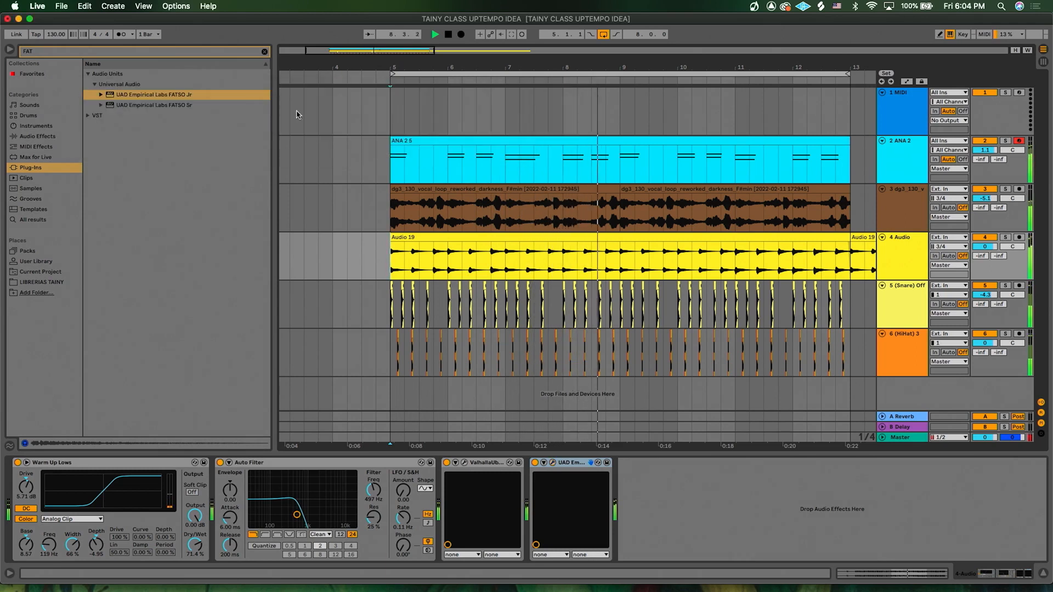
- Clear the search and add a Glue Compressor from the Dynamics audio effects to the Audio 19 chain
left_click(265, 52)
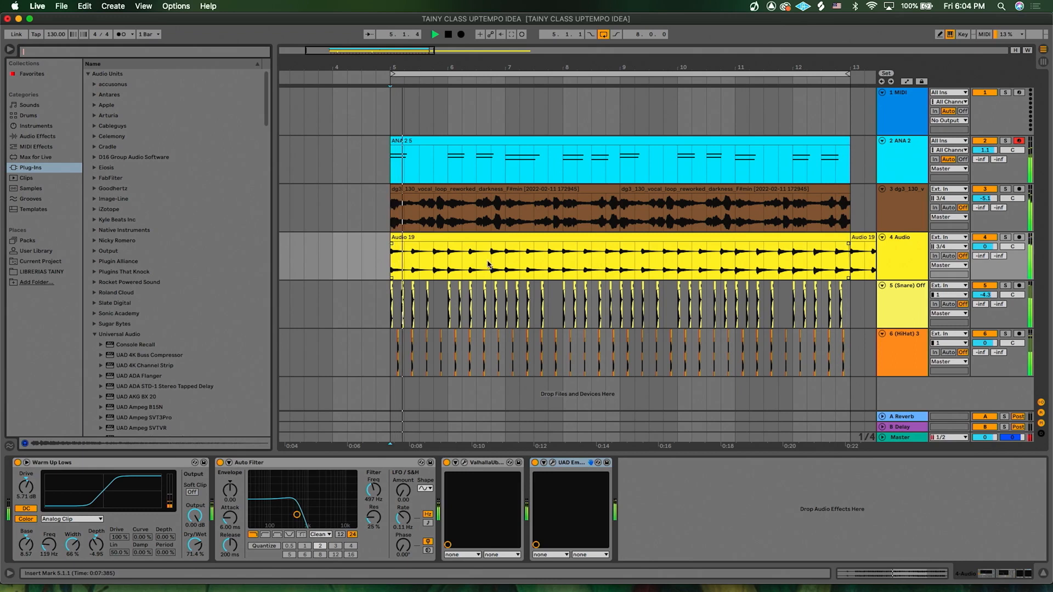
left_click(885, 262)
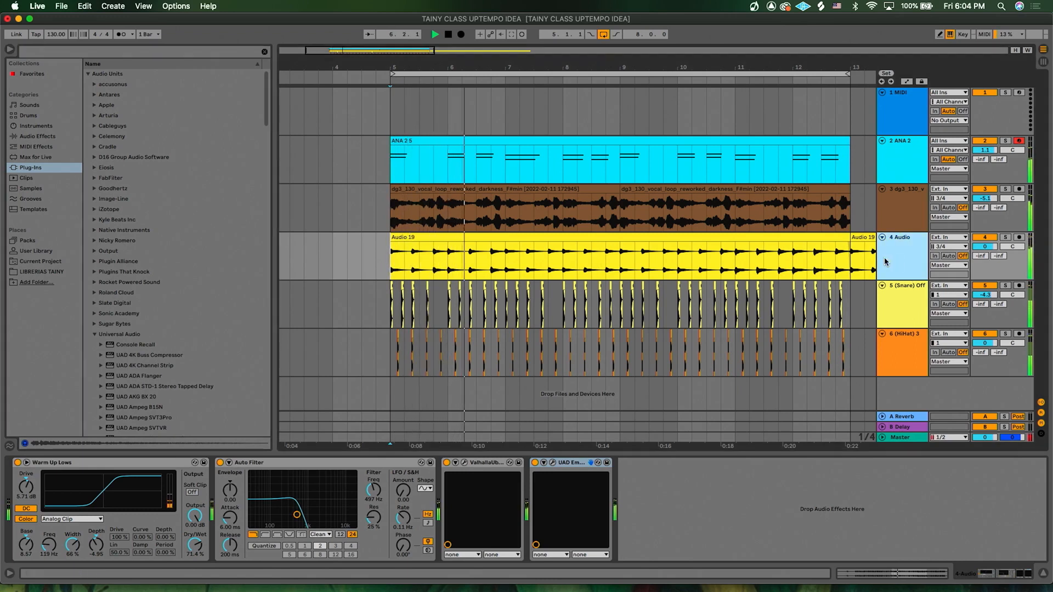
left_click(39, 140)
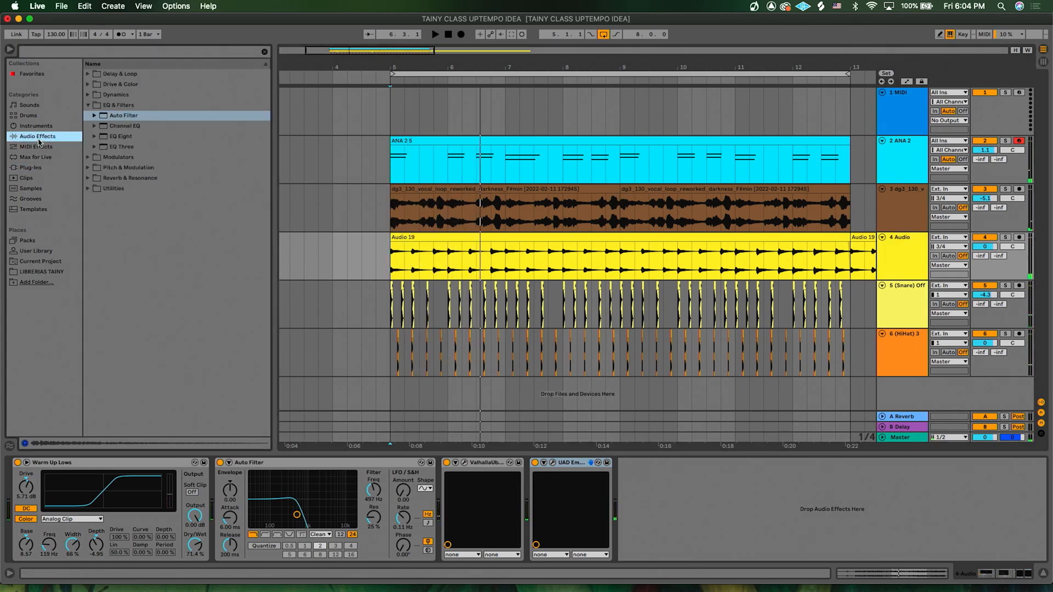
left_click(88, 95)
left_click(118, 105)
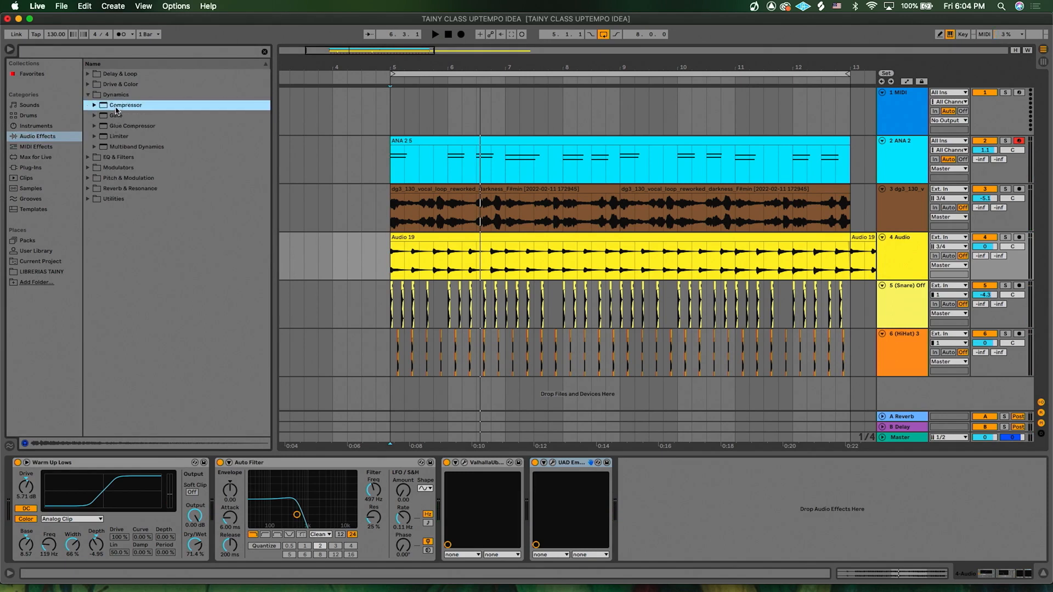
left_click(130, 126)
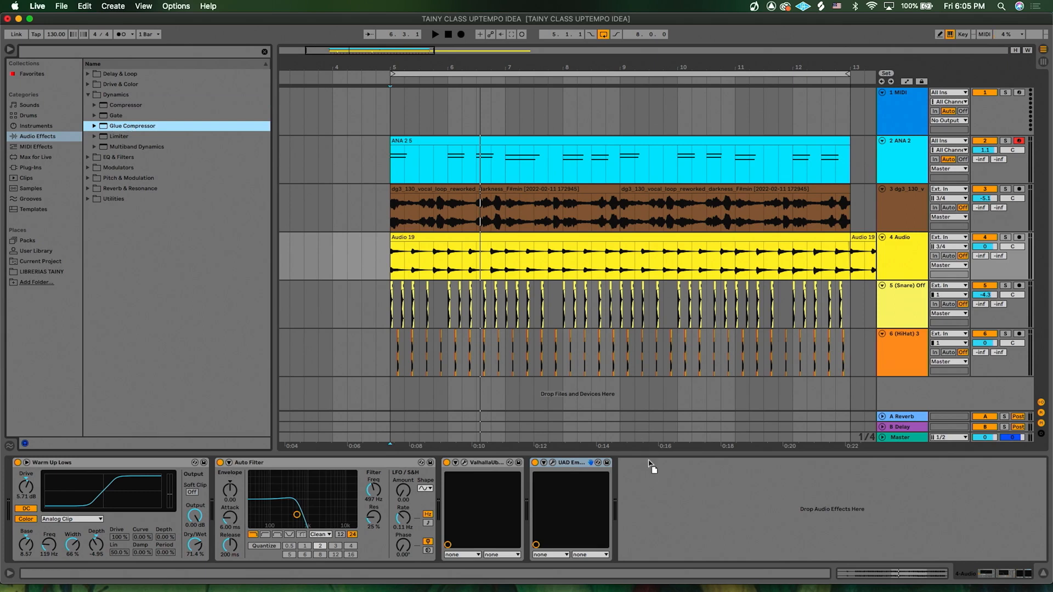
left_click_drag(644, 487, 644, 488)
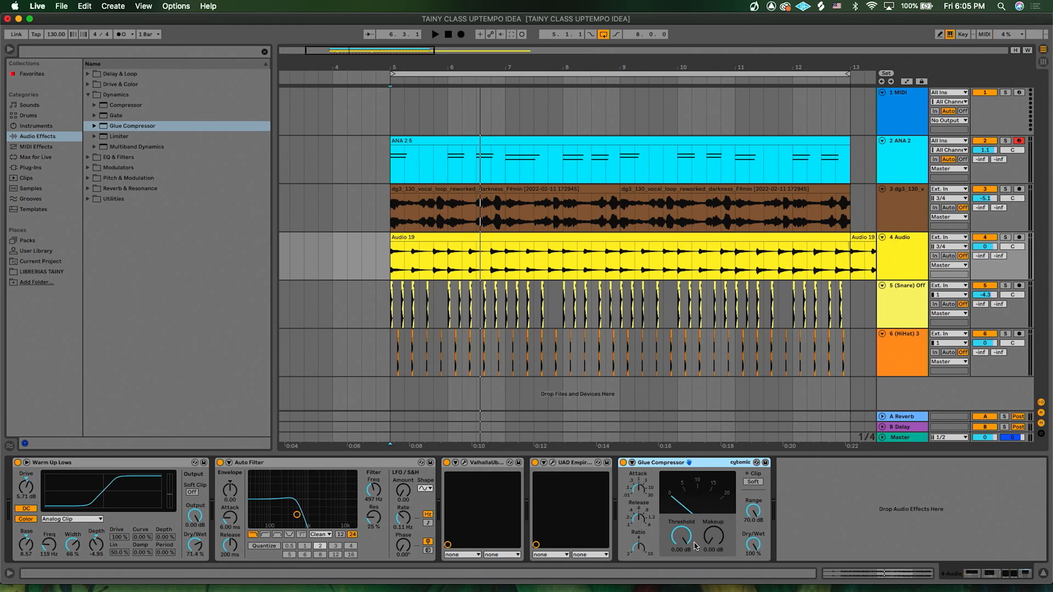
- Set the Glue Compressor threshold to -3.49 dB and start playback
left_click_drag(683, 541, 683, 543)
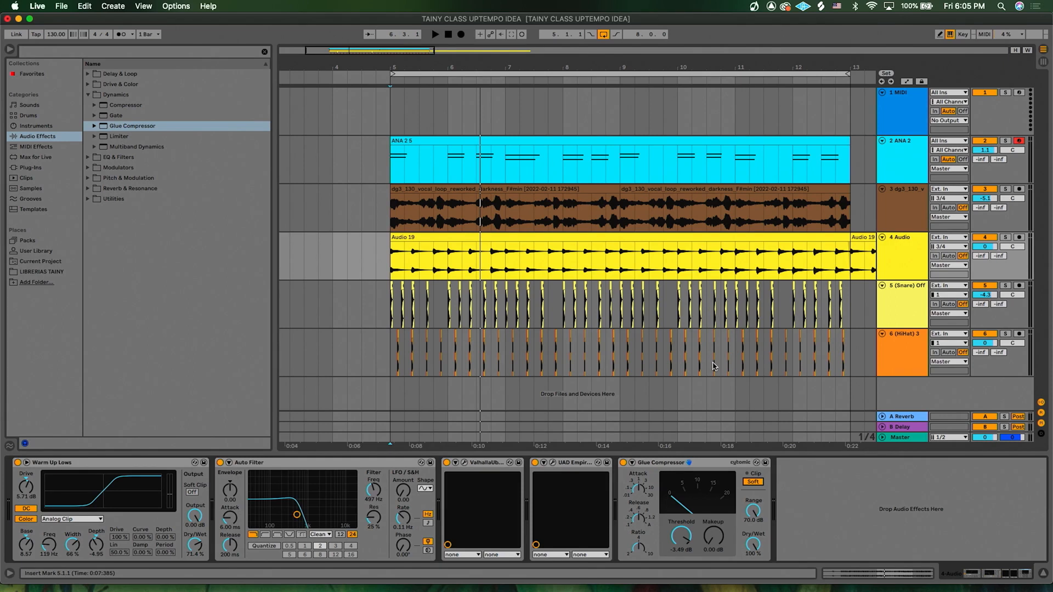
key("space")
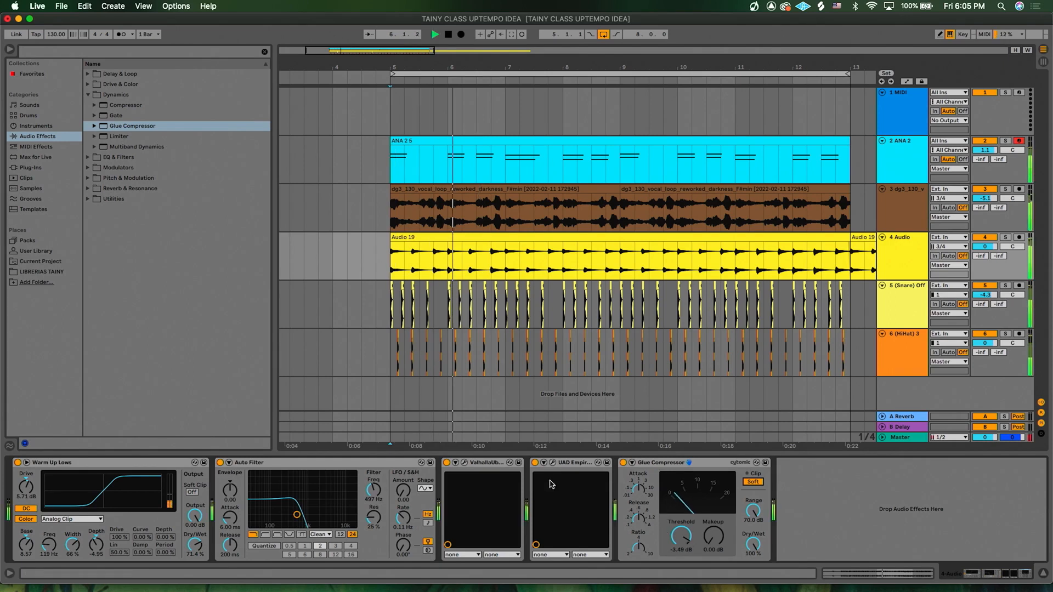
- Reopen FATSO Jr, retweak its channel 1 output, set the Glue Compressor threshold to -6.35 dB, and close the plugin
left_click(552, 462)
left_click_drag(295, 114, 290, 108)
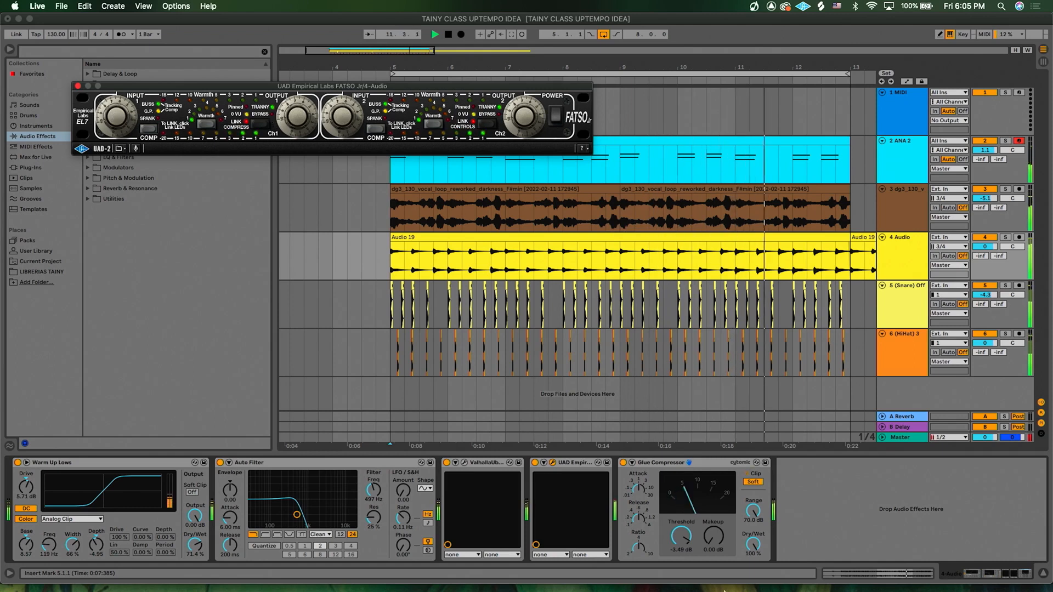
left_click_drag(681, 536, 681, 549)
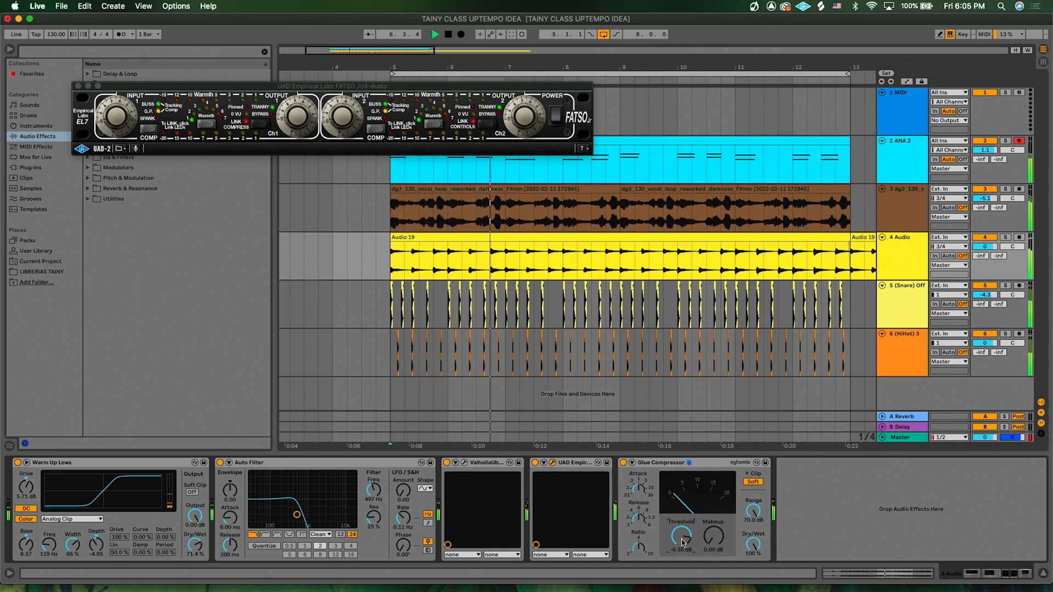
left_click(79, 87)
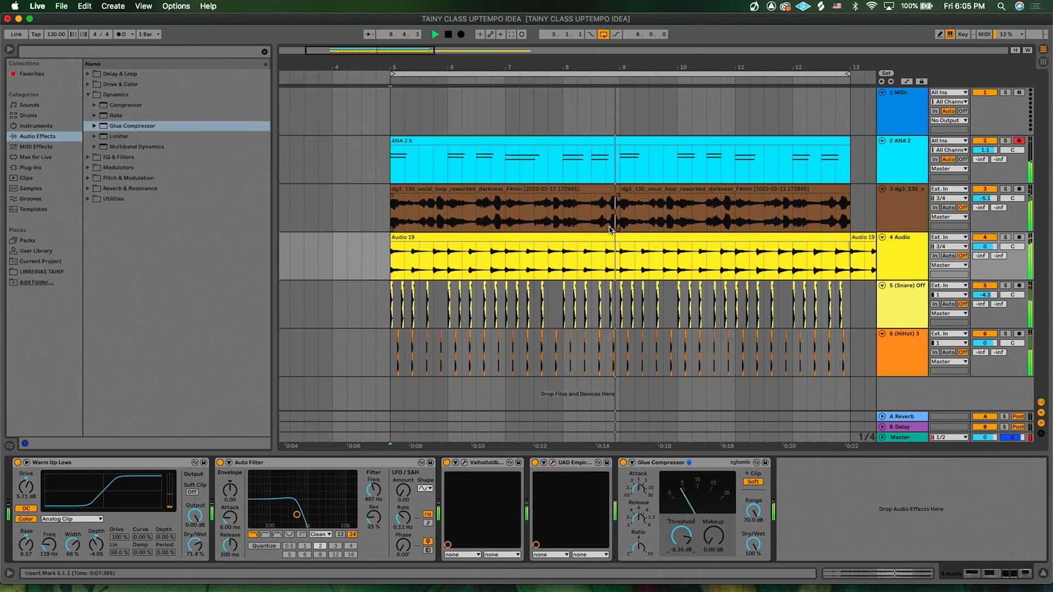